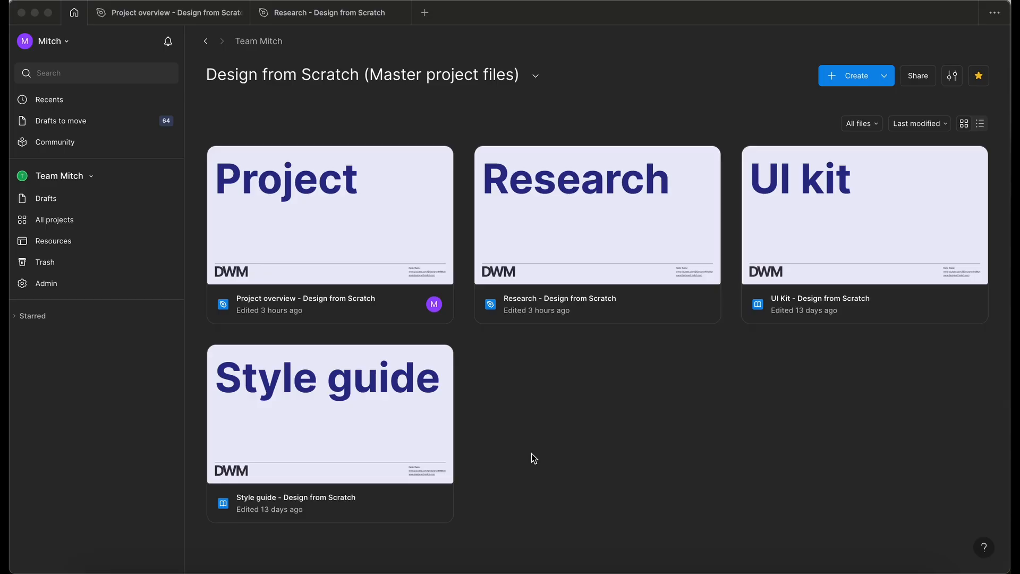
Examine the wireframes page of the Research file.
{"action": "left_click", "coordinate": [360, 16]}
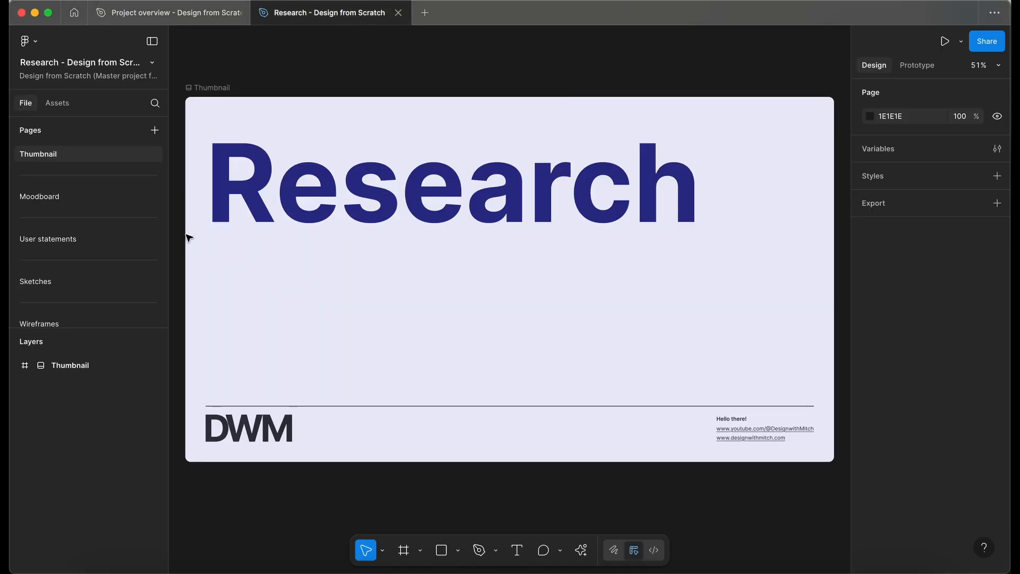
{"action": "left_click", "coordinate": [64, 317]}
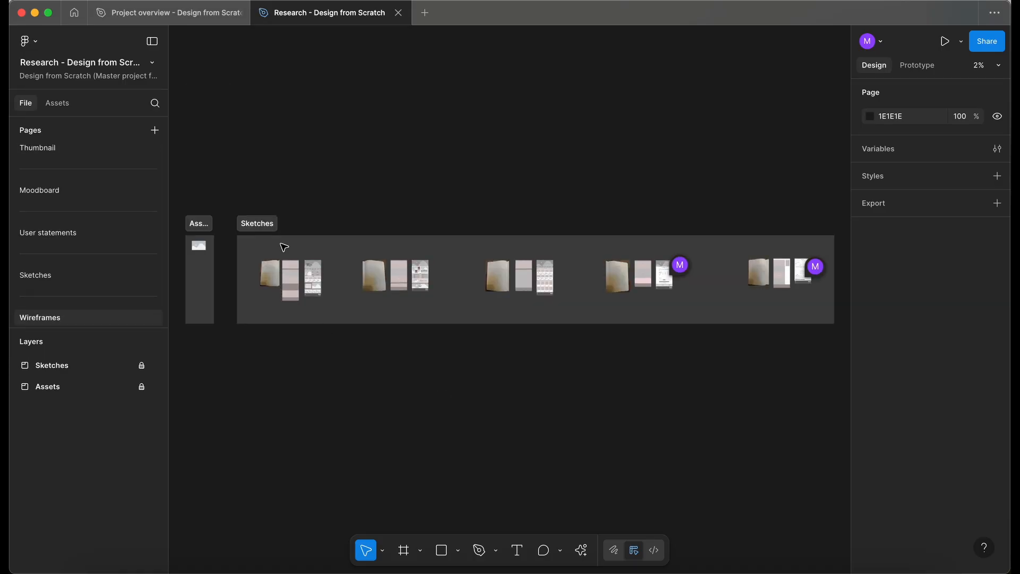
{"action": "scroll", "coordinate": [301, 275], "scroll_direction": "up", "scroll_amount": 3}
{"action": "scroll", "coordinate": [302, 282], "scroll_direction": "up", "scroll_amount": 5}
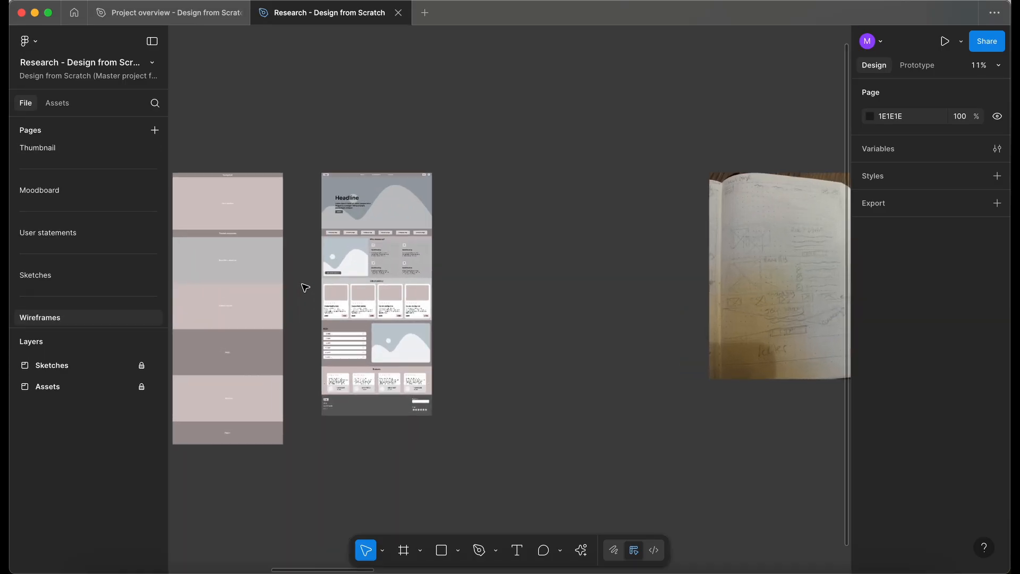
{"action": "scroll", "coordinate": [305, 287], "scroll_direction": "up", "scroll_amount": 2}
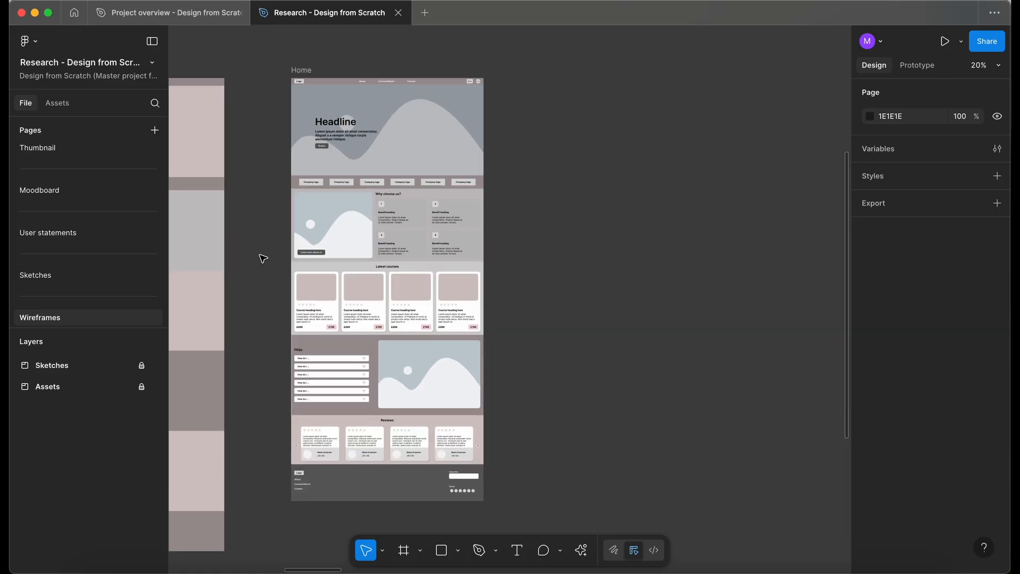
{"action": "left_click", "coordinate": [75, 14]}
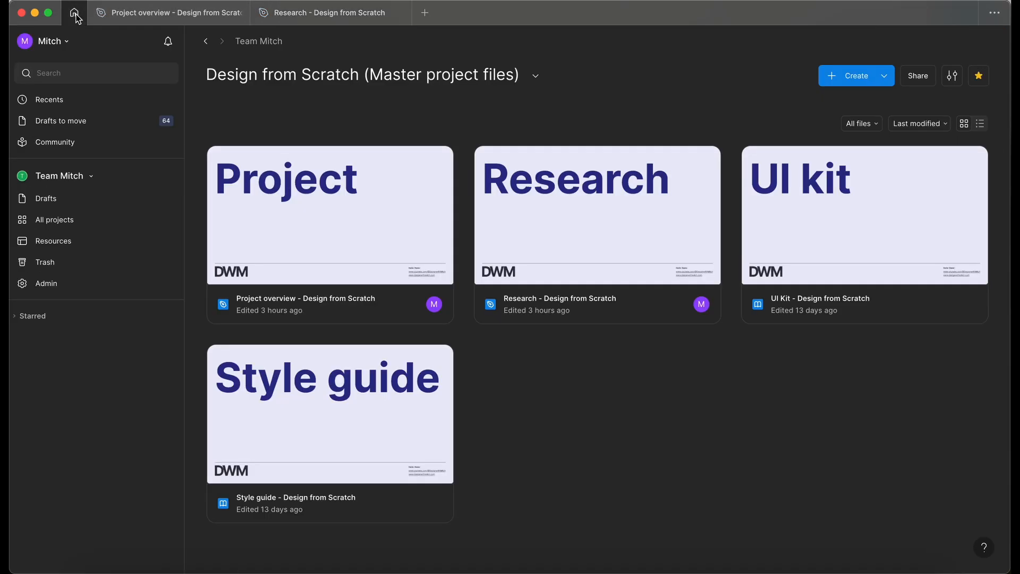
Create a new Design file in the project and rename its first page Thumbnail.
{"action": "left_click", "coordinate": [873, 80]}
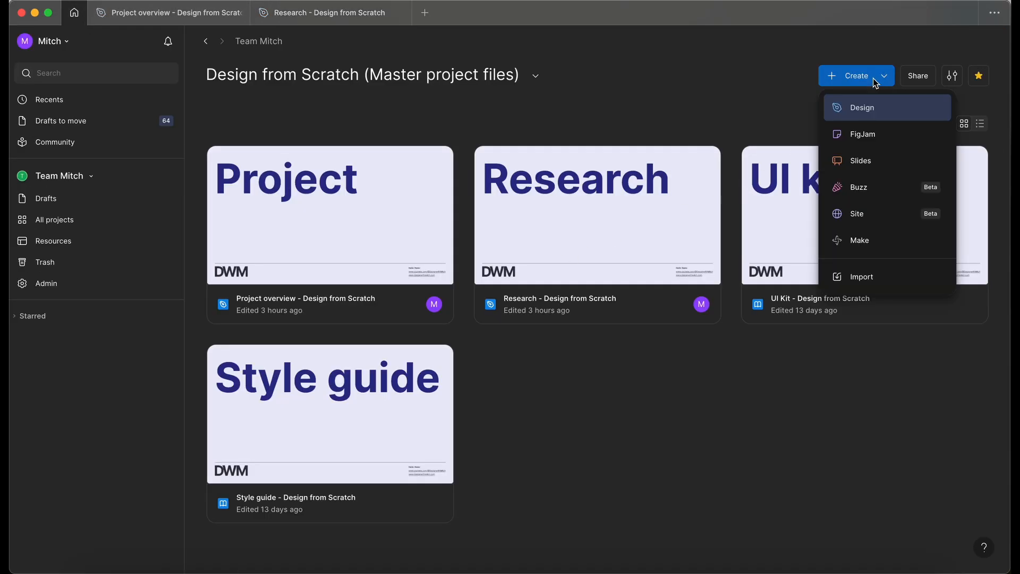
{"action": "left_click", "coordinate": [874, 110]}
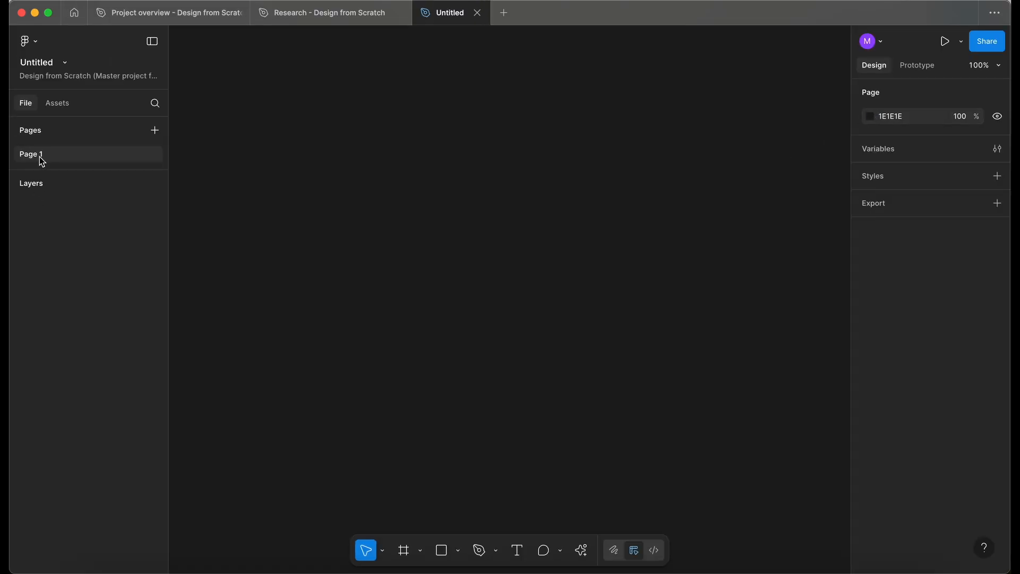
{"action": "double_click", "coordinate": [42, 155]}
{"action": "type", "text": "Thum"}
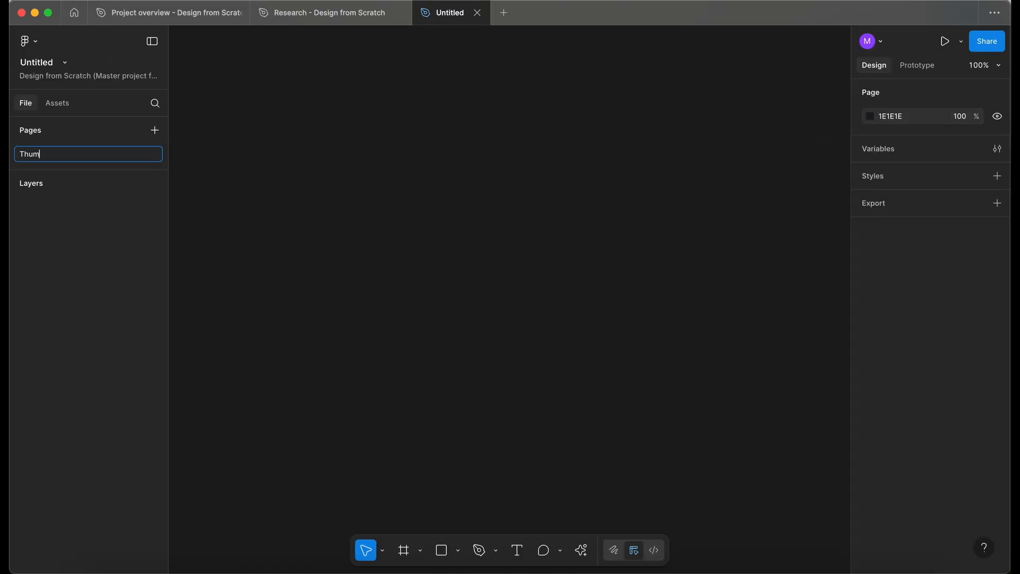
{"action": "type", "text": "bnail"}
{"action": "key", "text": "Return"}
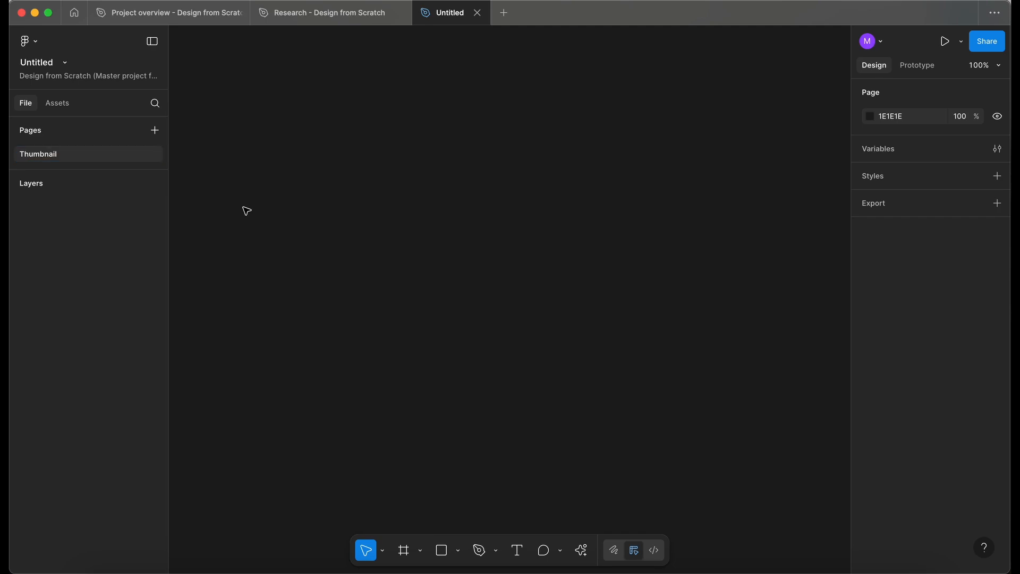
Paste the thumbnail frame onto the page and change its title text to Designs.
{"action": "key", "text": "ctrl+v"}
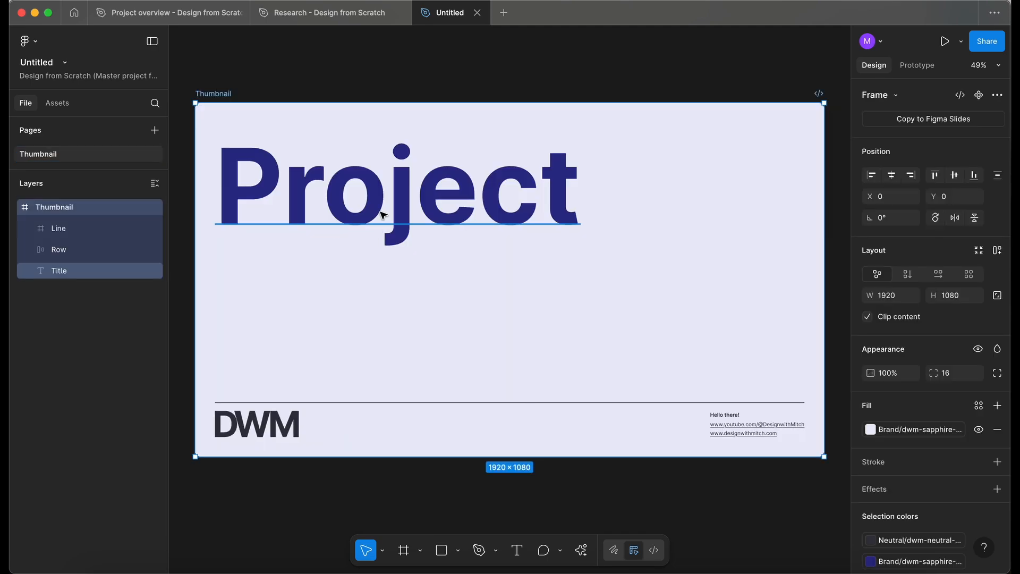
{"action": "double_click", "coordinate": [380, 211]}
{"action": "scroll", "coordinate": [380, 211], "scroll_direction": "down", "scroll_amount": 1}
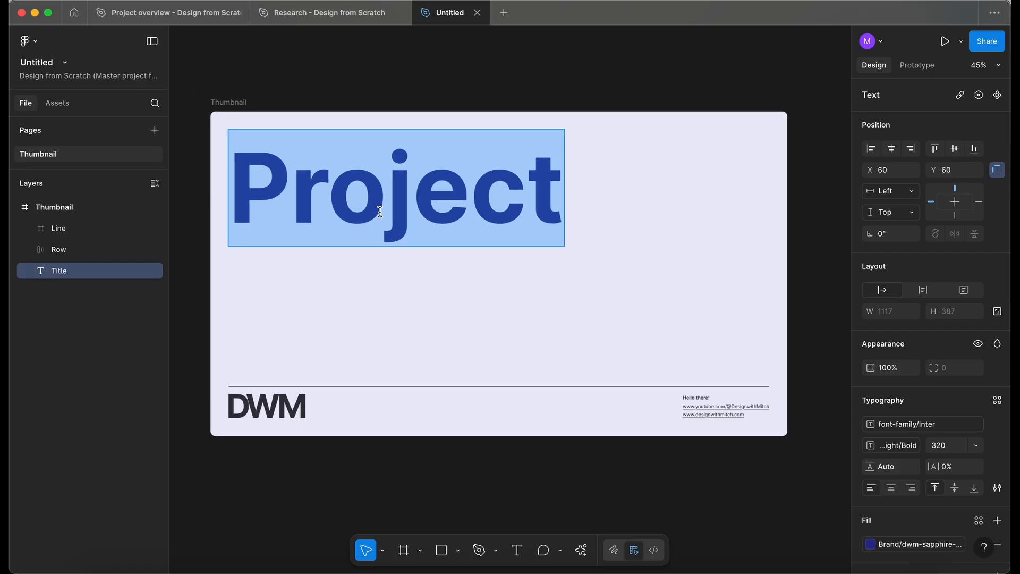
{"action": "type", "text": "Designs"}
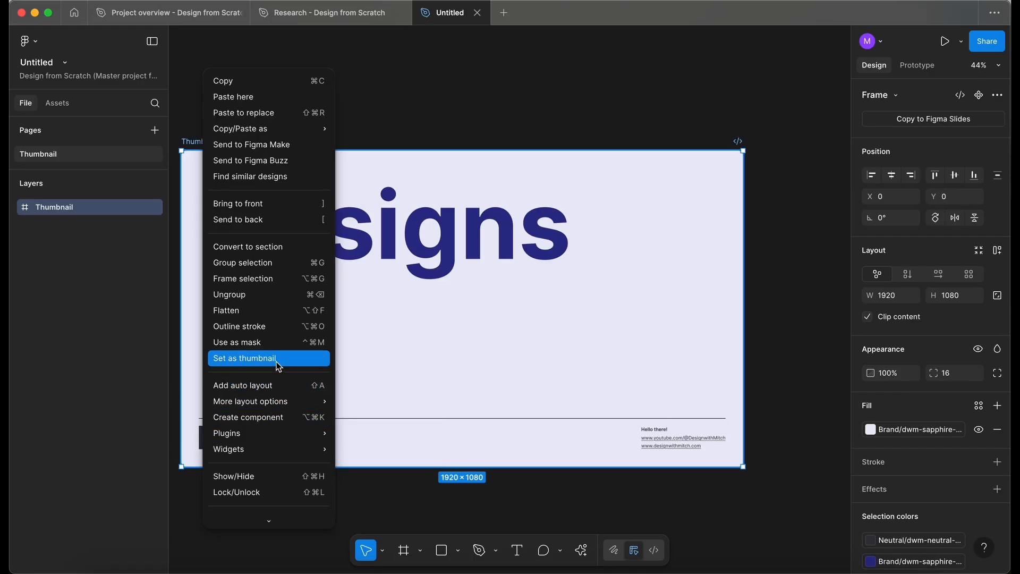
Set the thumbnail frame as the file's thumbnail.
{"action": "left_click", "coordinate": [278, 358]}
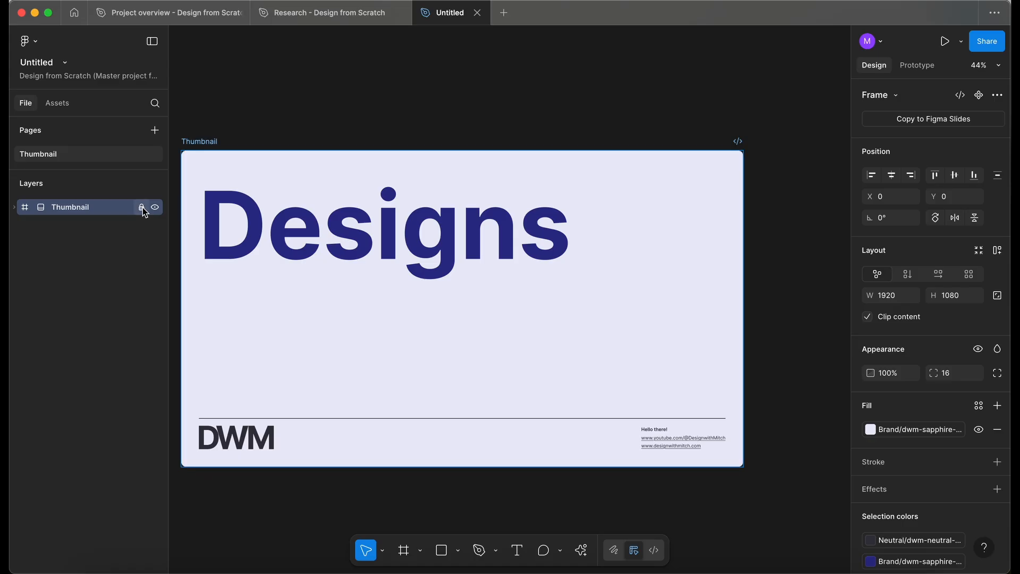
Add a new page and name it --- to serve as a divider.
{"action": "left_click", "coordinate": [154, 131]}
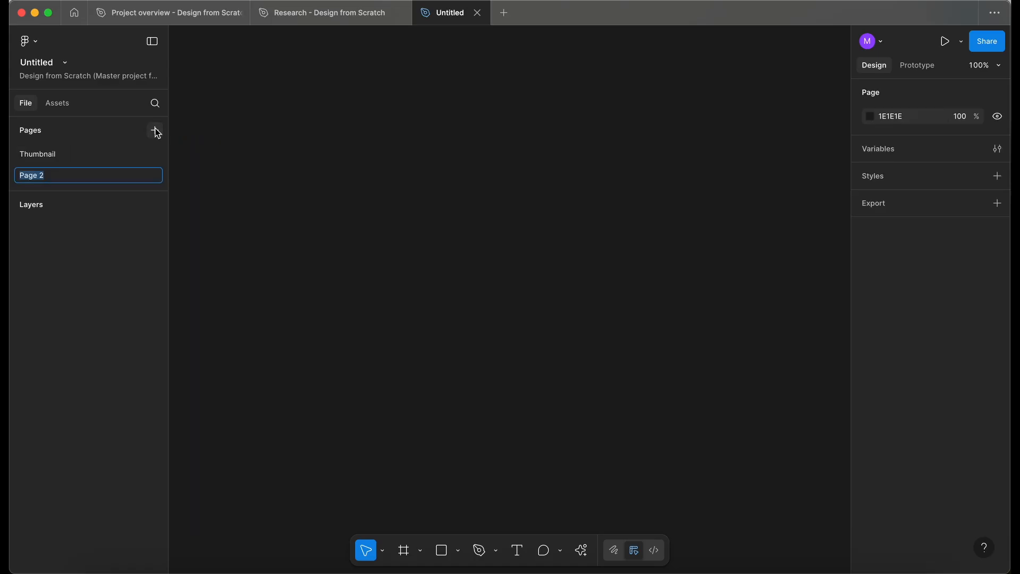
{"action": "type", "text": "---"}
{"action": "key", "text": "Return"}
Add another page, move it below the divider, and name it Designs.
{"action": "left_click", "coordinate": [156, 133]}
{"action": "left_click", "coordinate": [36, 222]}
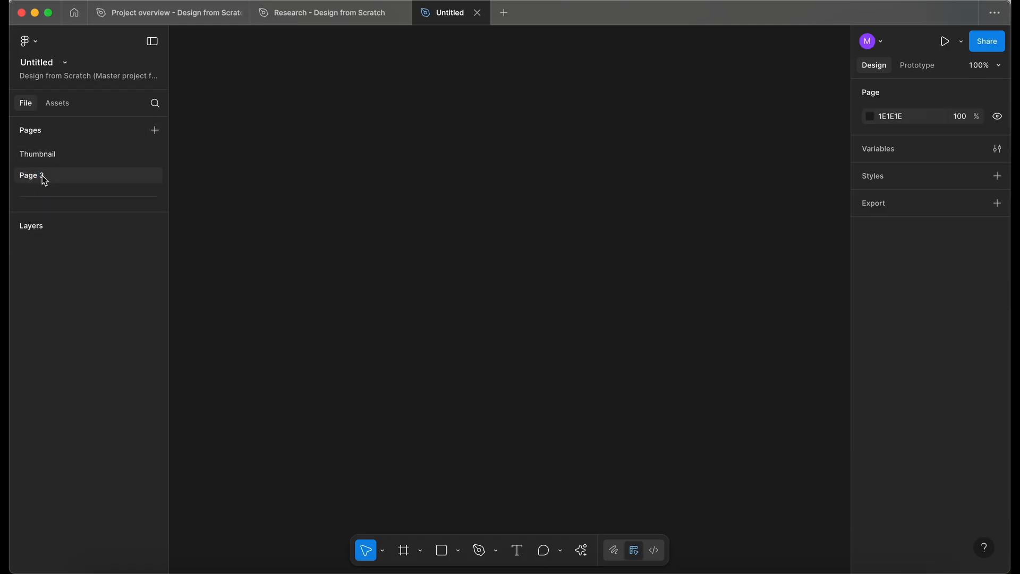
{"action": "left_click_drag", "start_coordinate": [42, 175], "coordinate": [44, 198]}
{"action": "double_click", "coordinate": [44, 197]}
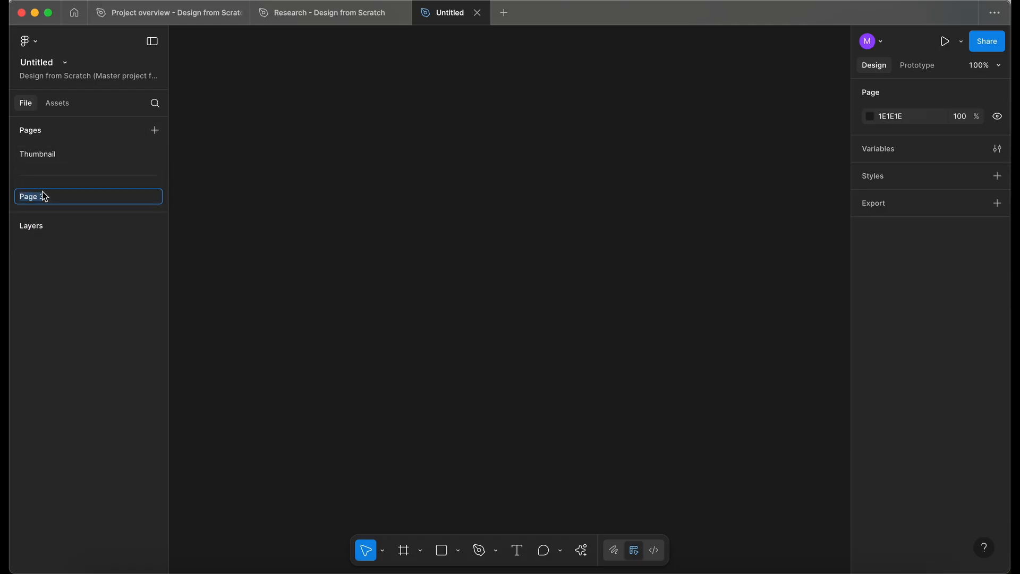
{"action": "type", "text": "Designs"}
{"action": "left_click", "coordinate": [246, 228]}
Rename the file Designs and enlarge the pages list.
{"action": "left_click", "coordinate": [38, 64]}
{"action": "type", "text": "We"}
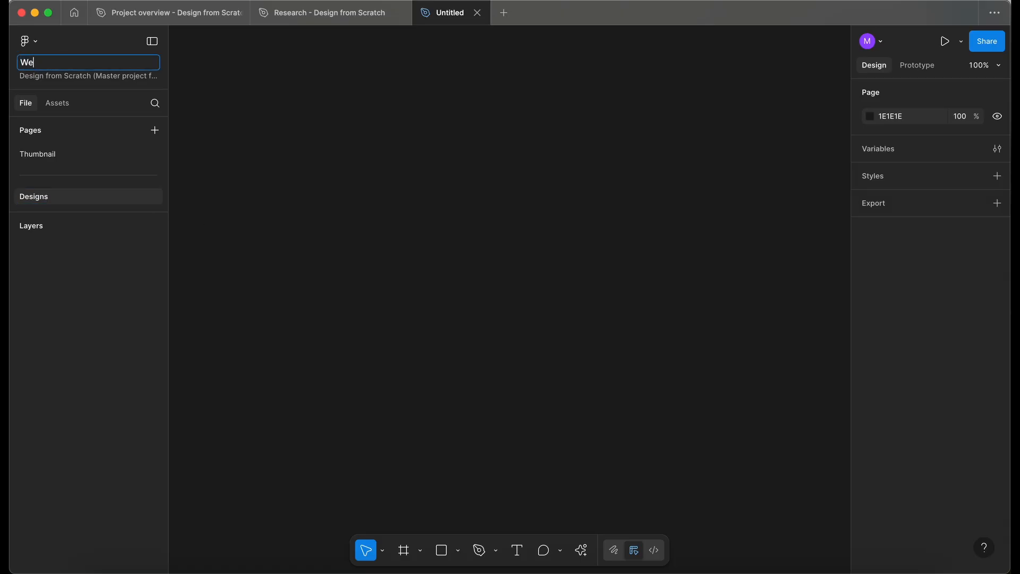
{"action": "left_click", "coordinate": [345, 123]}
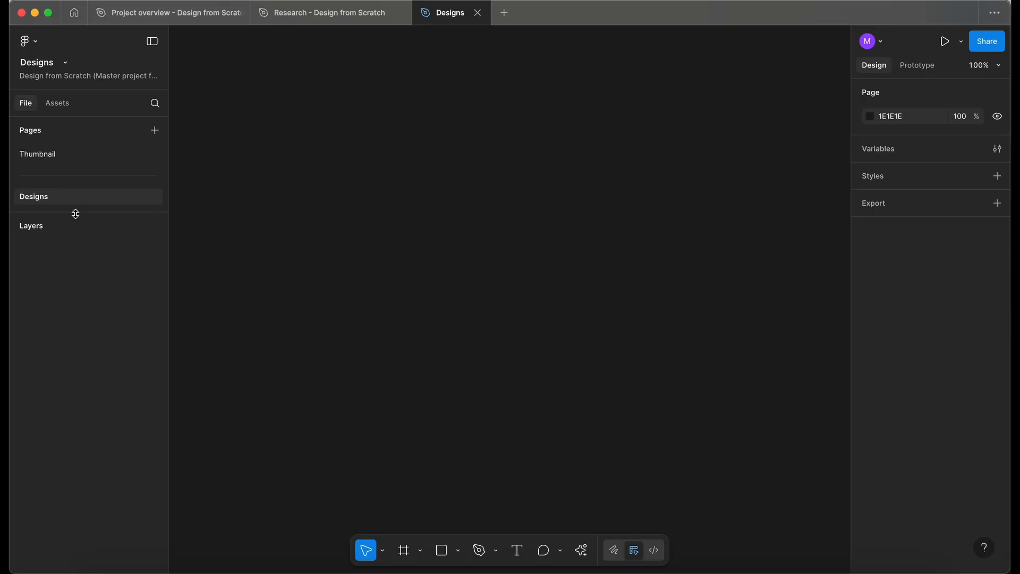
{"action": "left_click_drag", "start_coordinate": [74, 211], "coordinate": [76, 269]}
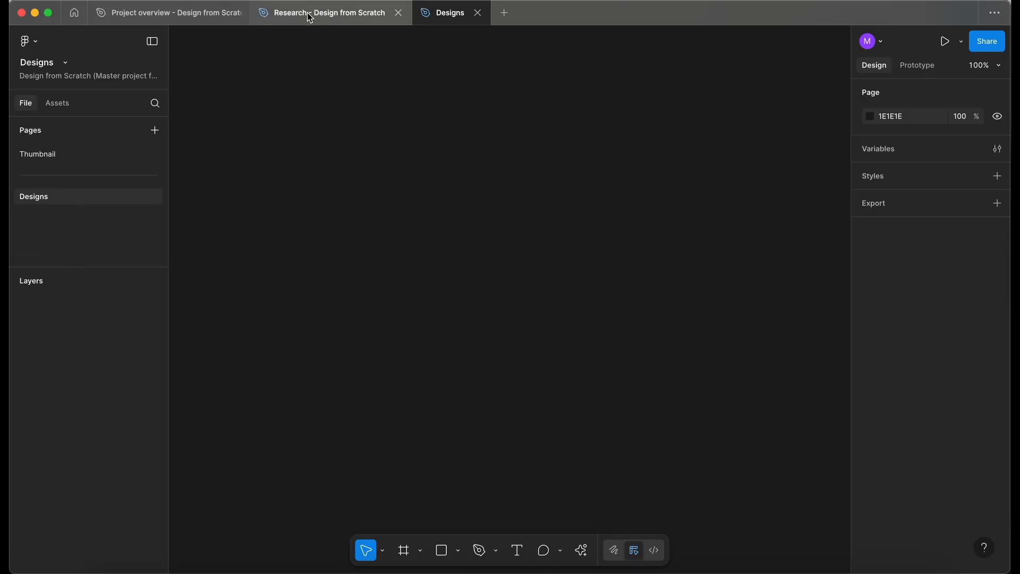
Unlock the Sketches section in the Research file, copy the Home wireframe frame, and paste it into the Designs page.
{"action": "left_click", "coordinate": [355, 6]}
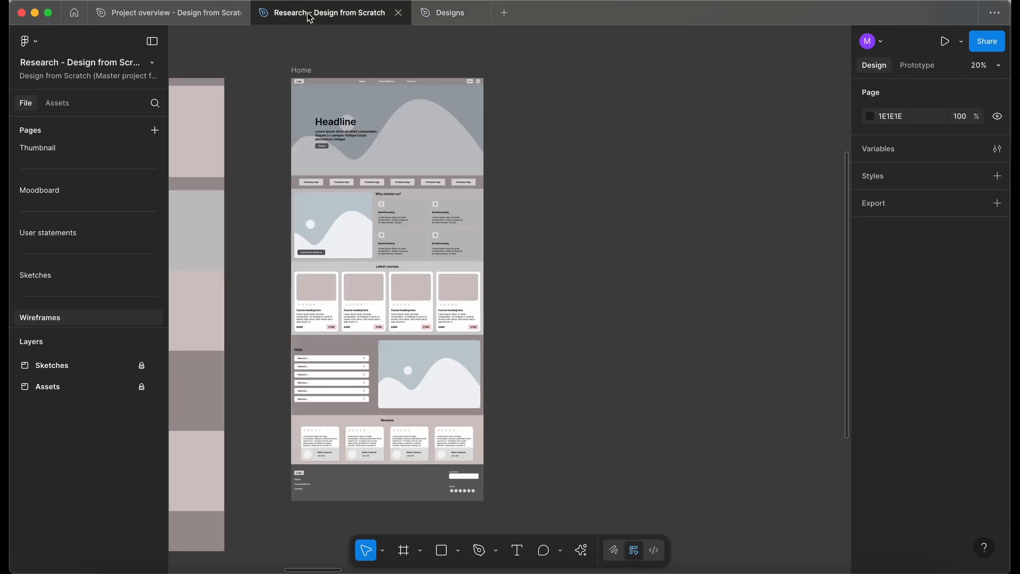
{"action": "left_click", "coordinate": [141, 366]}
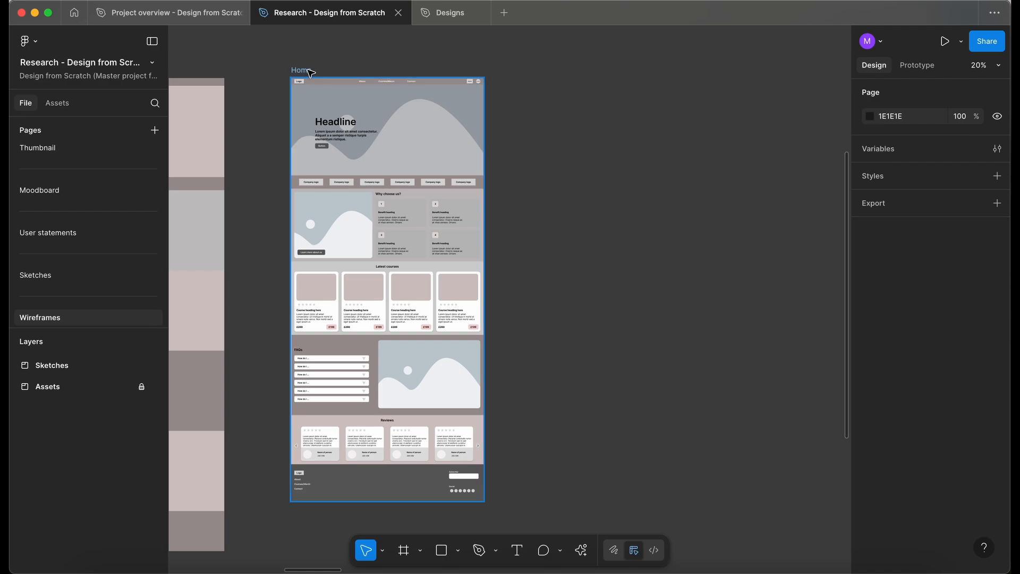
{"action": "left_click", "coordinate": [307, 71]}
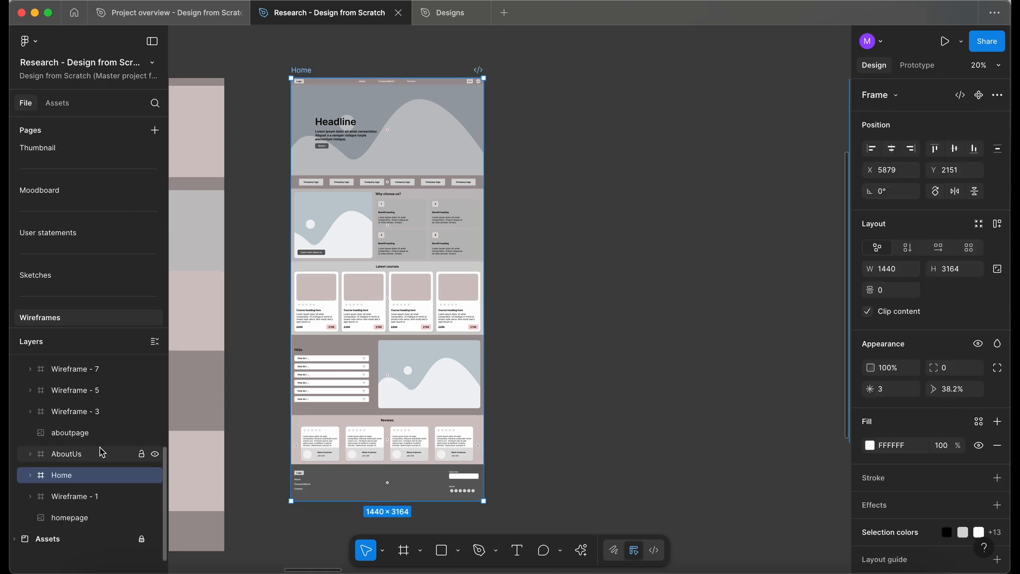
{"action": "scroll", "coordinate": [102, 451], "scroll_direction": "up", "scroll_amount": 3}
{"action": "left_click", "coordinate": [15, 365]}
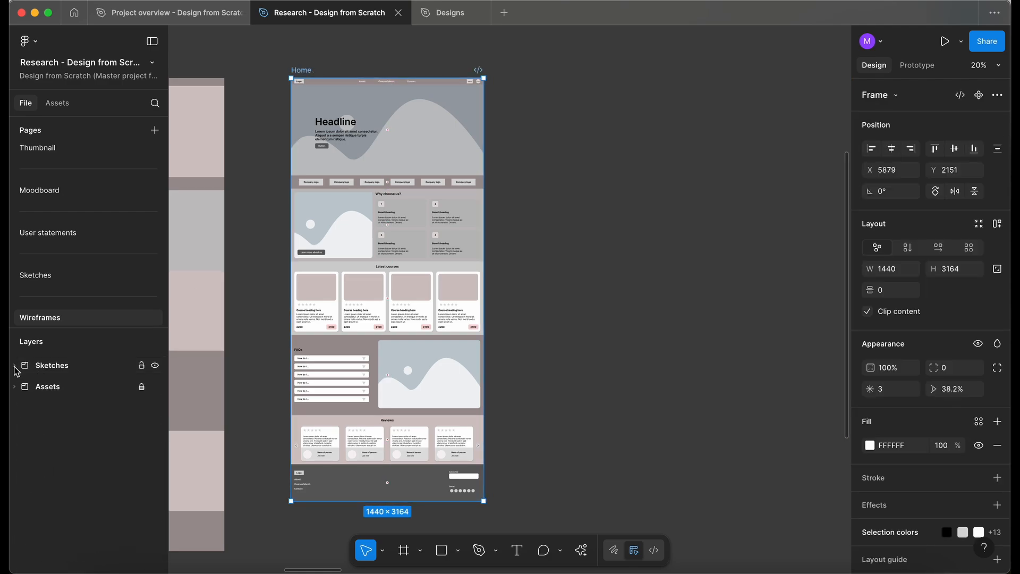
{"action": "left_click", "coordinate": [428, 14]}
{"action": "key", "text": "ctrl+v"}
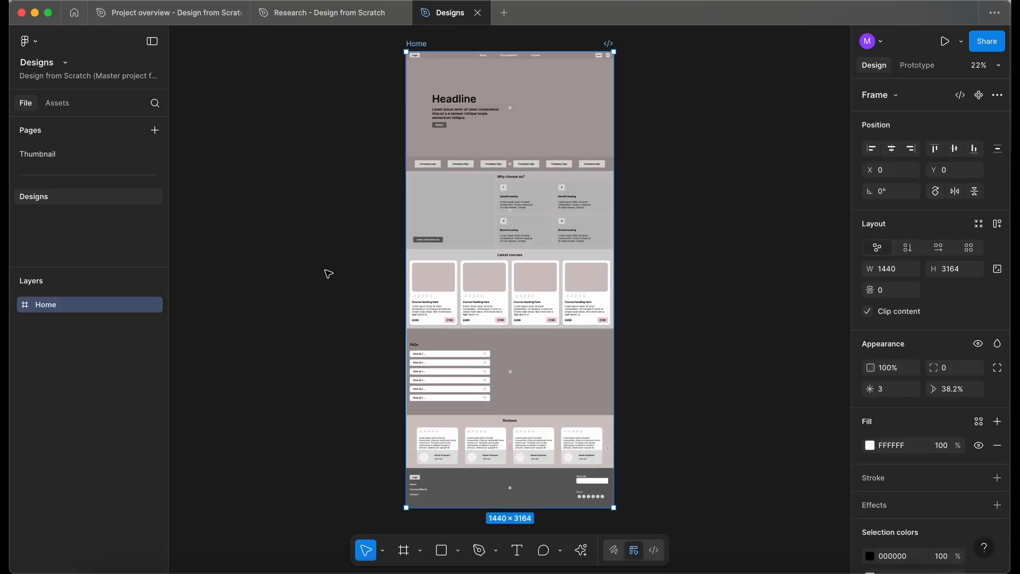
Add a 1440×1024 Desktop frame and move it to the left of the Home wireframe.
{"action": "left_click", "coordinate": [328, 274]}
{"action": "scroll", "coordinate": [328, 274], "scroll_direction": "right", "scroll_amount": 3}
{"action": "scroll", "coordinate": [340, 186], "scroll_direction": "left", "scroll_amount": 8}
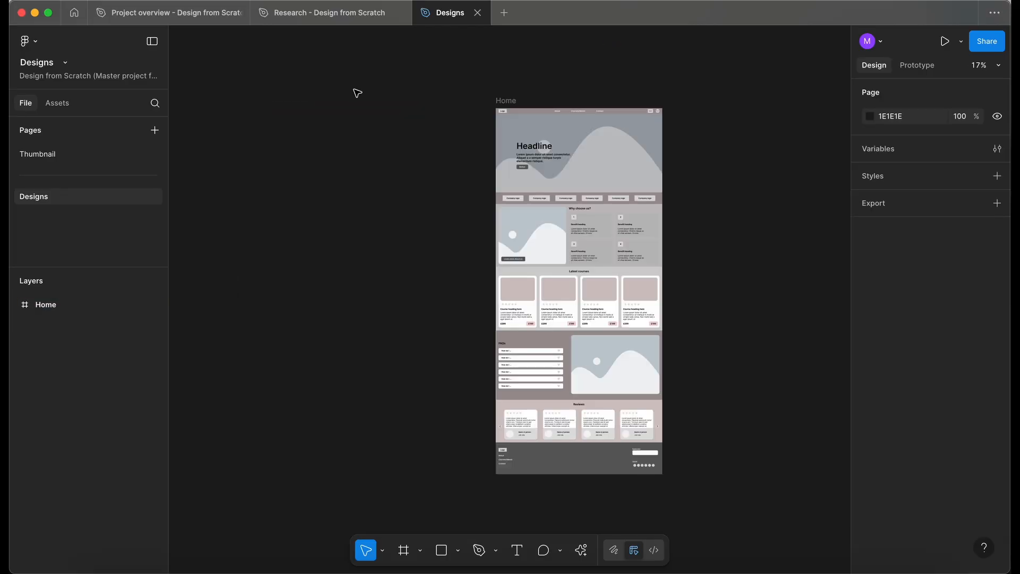
{"action": "key", "text": "f"}
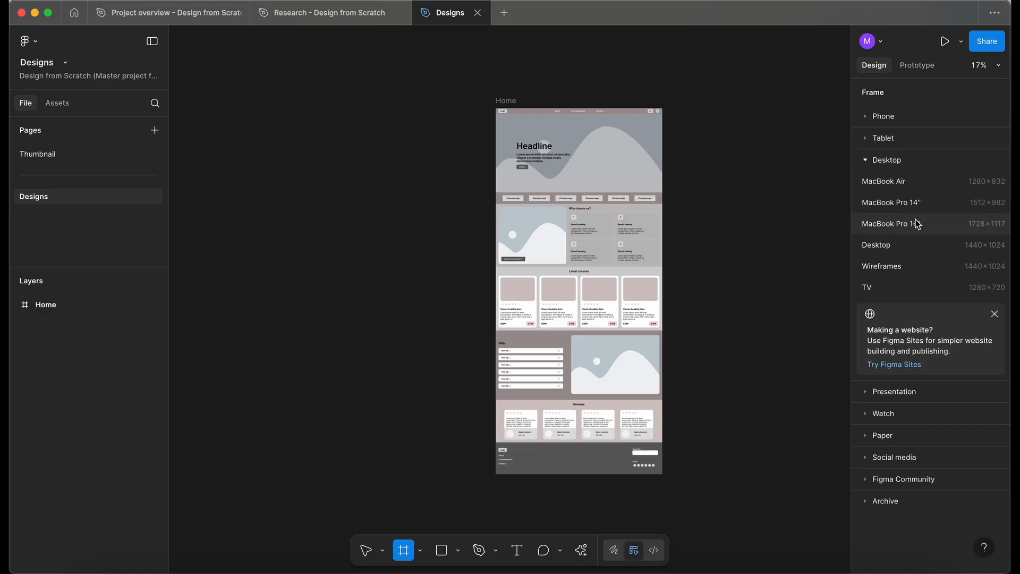
{"action": "left_click", "coordinate": [922, 247]}
{"action": "left_click_drag", "start_coordinate": [693, 233], "coordinate": [326, 102]}
Rename the new frame Home page and extend its height to 3164.
{"action": "double_click", "coordinate": [326, 101]}
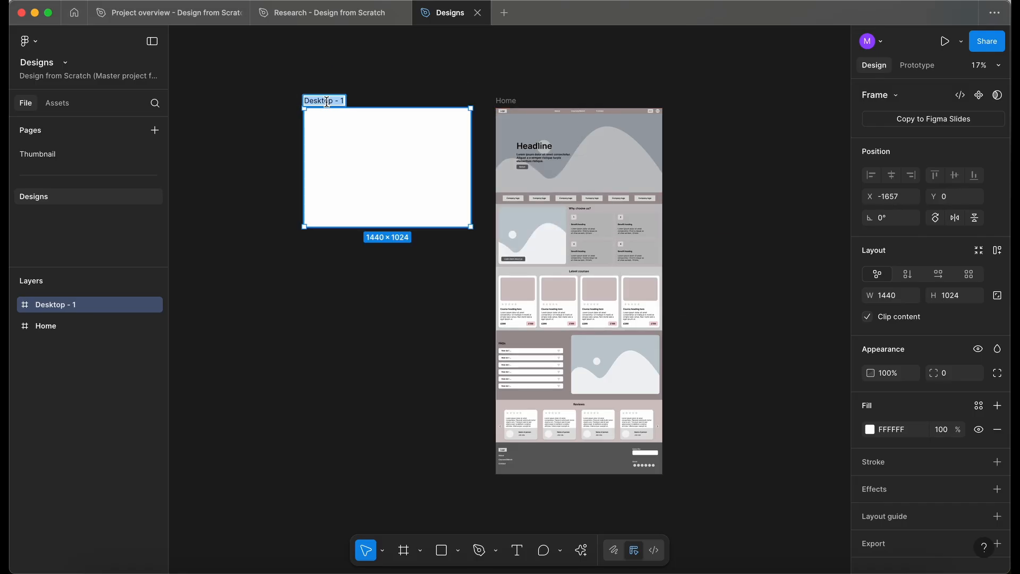
{"action": "type", "text": "Home page"}
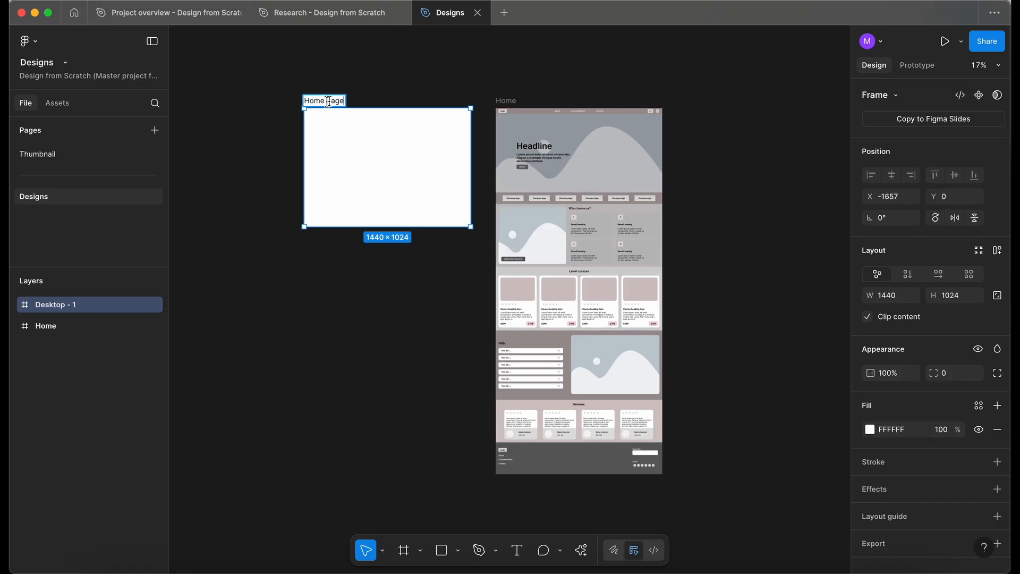
{"action": "key", "text": "Return"}
{"action": "left_click_drag", "start_coordinate": [355, 226], "coordinate": [355, 472]}
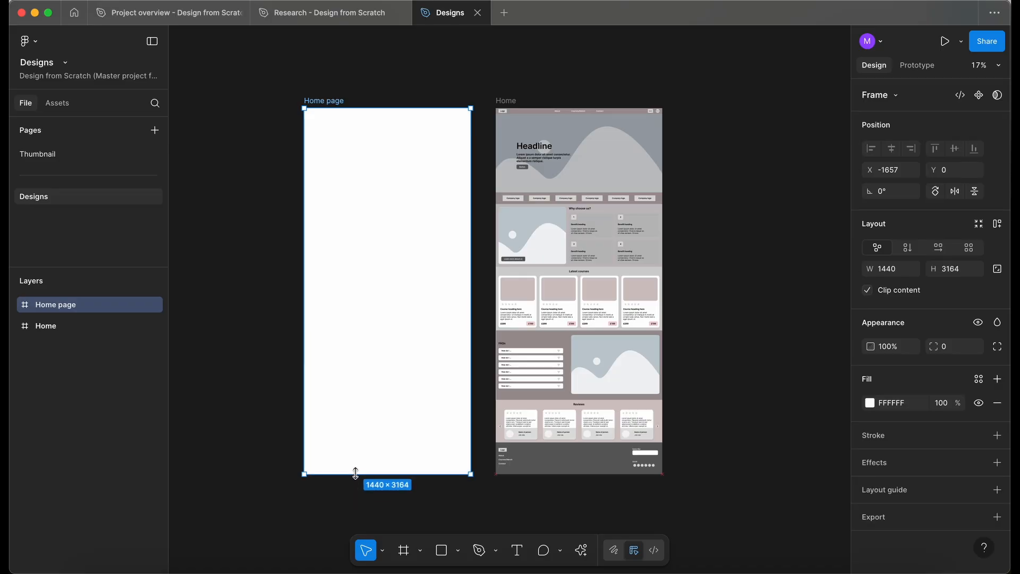
Add the Style guide and UI Kit team libraries to the file.
{"action": "left_click", "coordinate": [227, 141]}
{"action": "key", "text": "shift+1"}
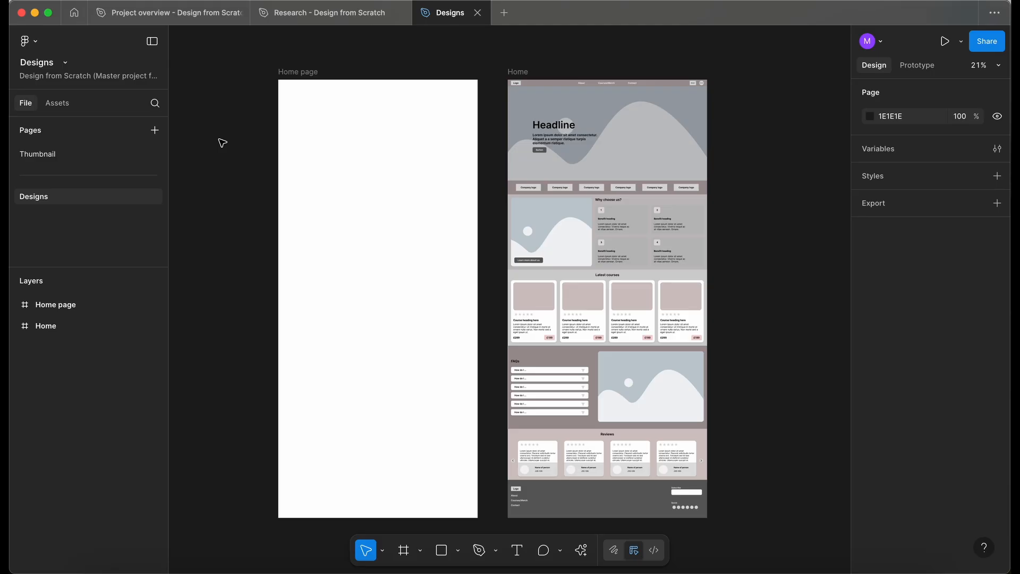
{"action": "left_click", "coordinate": [62, 105]}
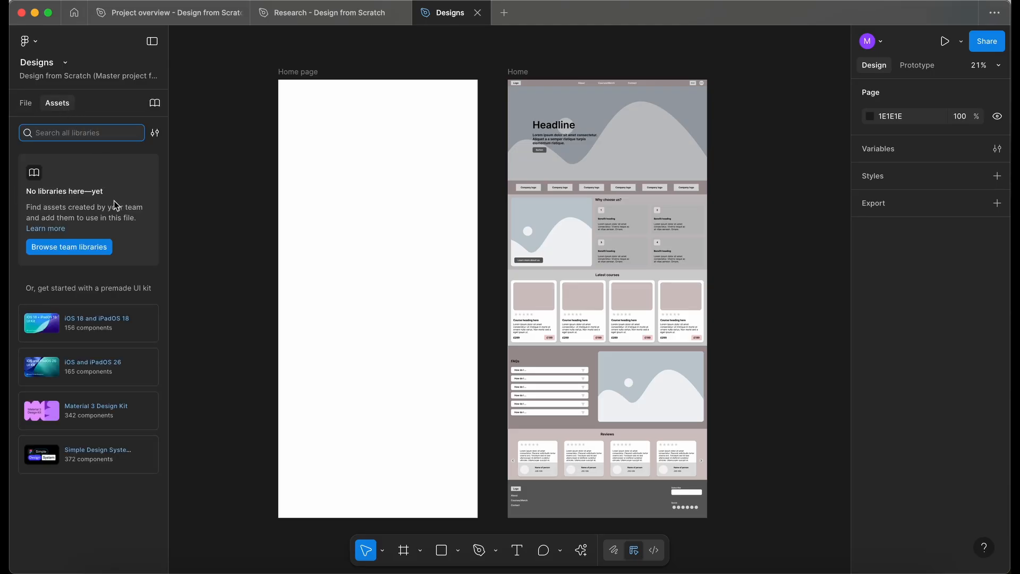
{"action": "left_click", "coordinate": [93, 253]}
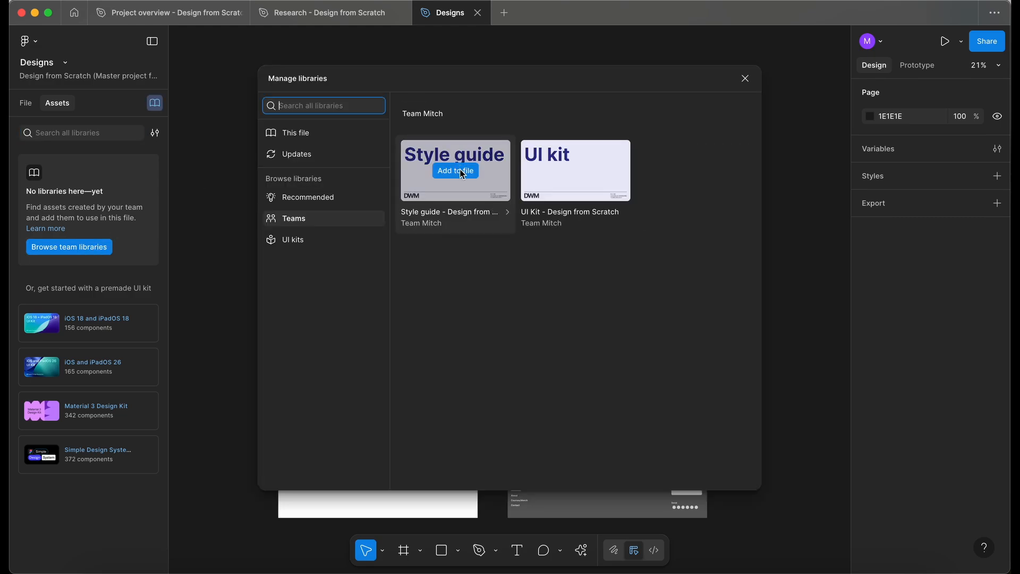
{"action": "left_click", "coordinate": [461, 171]}
{"action": "left_click", "coordinate": [579, 171]}
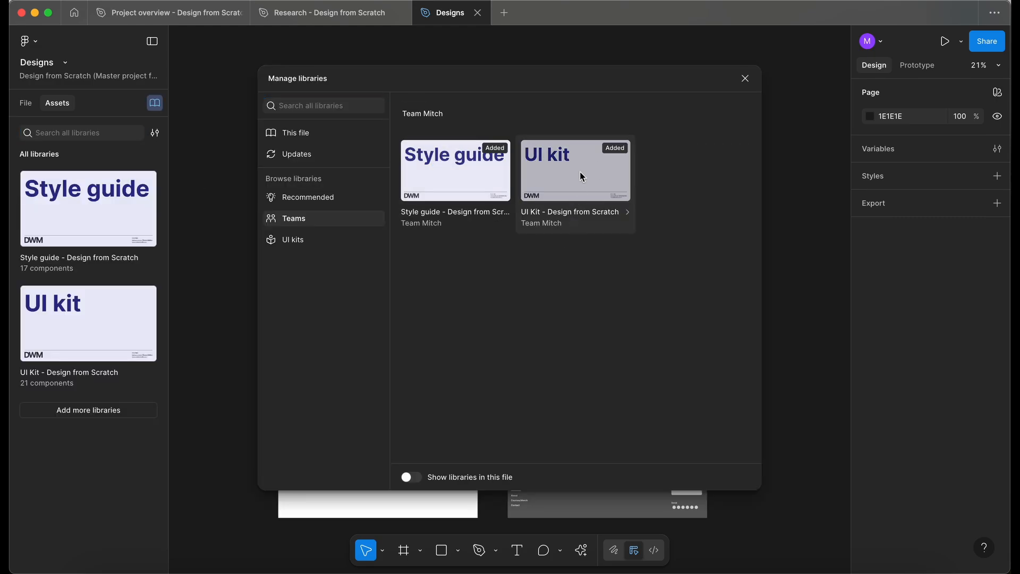
{"action": "left_click", "coordinate": [745, 80]}
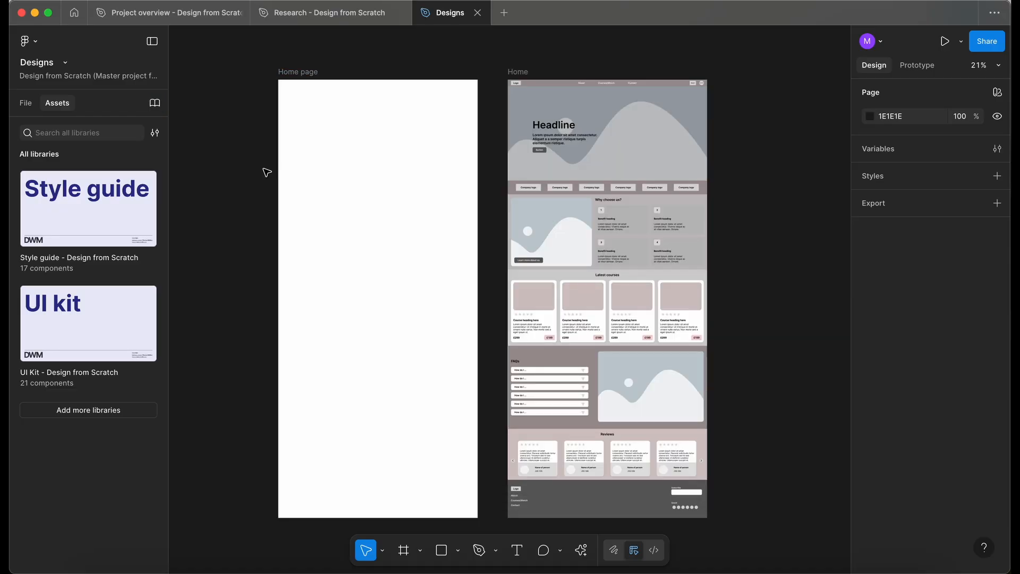
{"action": "scroll", "coordinate": [273, 137], "scroll_direction": "right", "scroll_amount": 1}
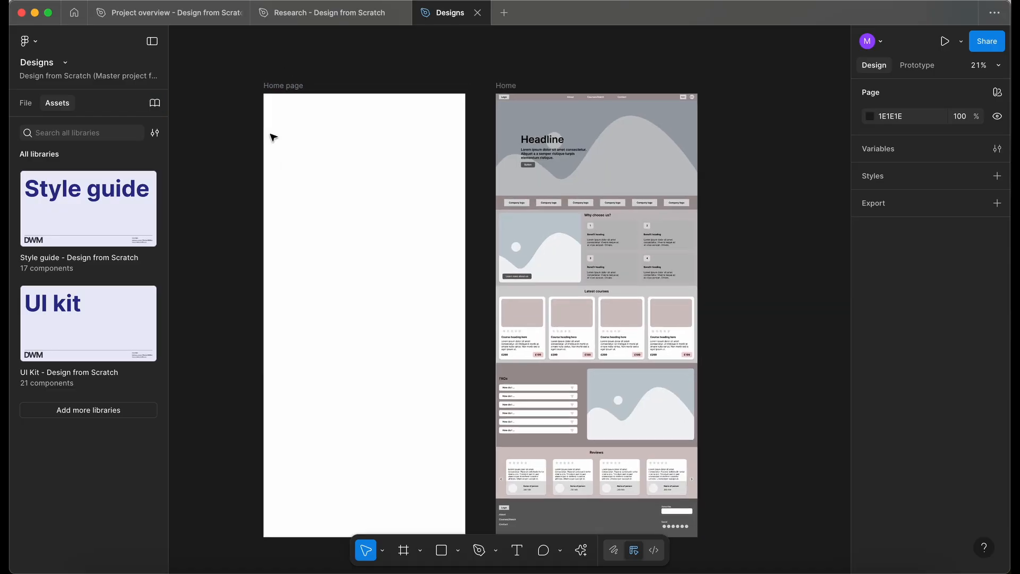
Search the assets for the navigation bar and place the NavigationBar component at the top of the Home page frame, 1440 wide.
{"action": "scroll", "coordinate": [273, 138], "scroll_direction": "up", "scroll_amount": 1}
{"action": "scroll", "coordinate": [273, 138], "scroll_direction": "down", "scroll_amount": 1}
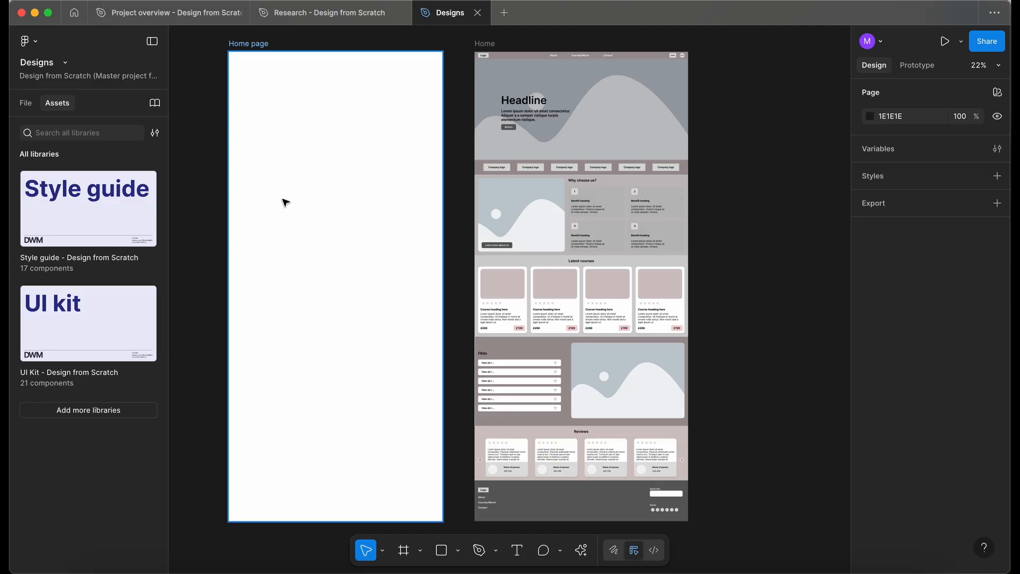
{"action": "left_click", "coordinate": [82, 129]}
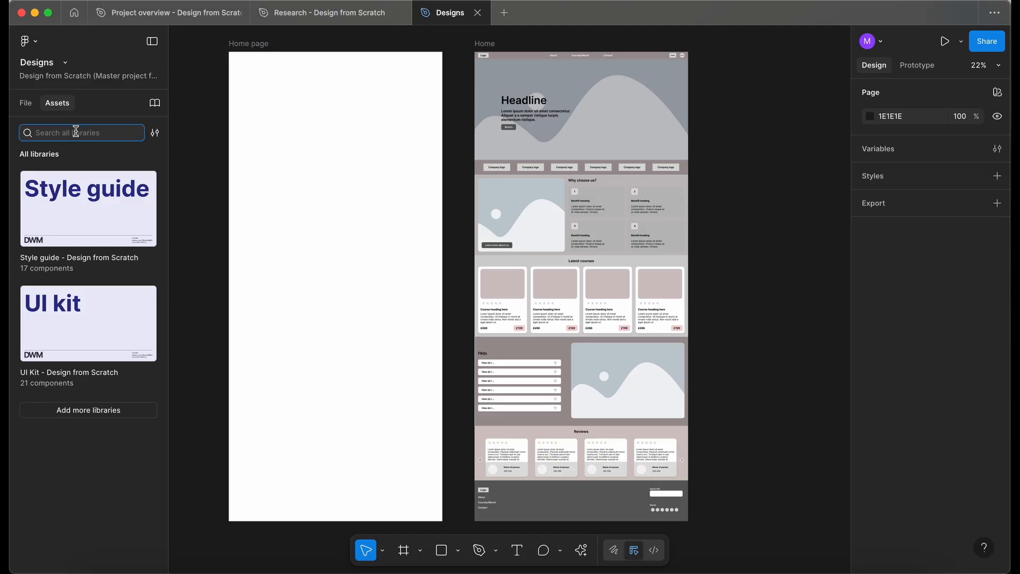
{"action": "type", "text": "naivgatio"}
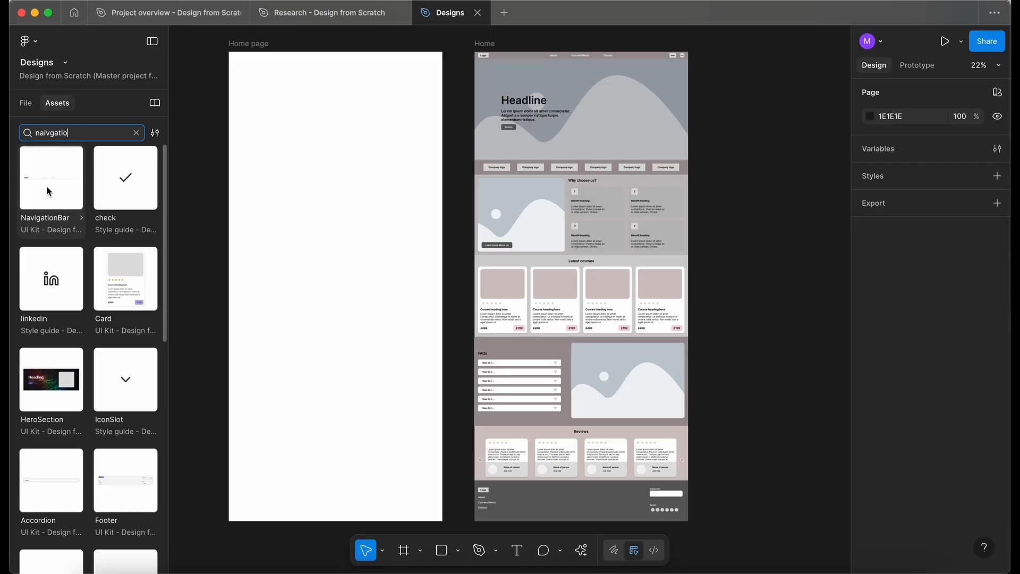
{"action": "left_click_drag", "start_coordinate": [46, 190], "coordinate": [326, 107]}
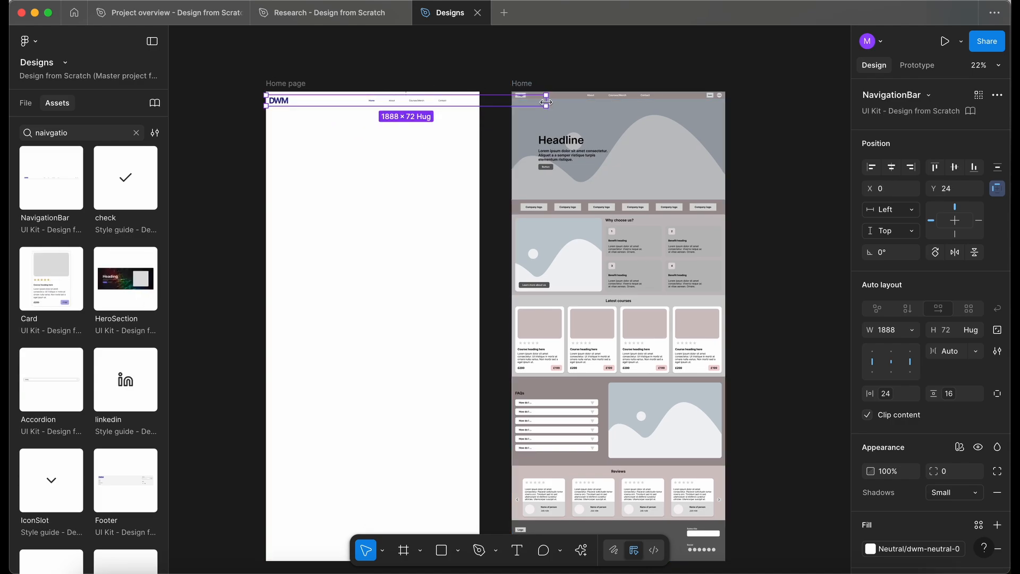
{"action": "left_click_drag", "start_coordinate": [548, 103], "coordinate": [479, 104]}
{"action": "scroll", "coordinate": [348, 109], "scroll_direction": "up", "scroll_amount": 3}
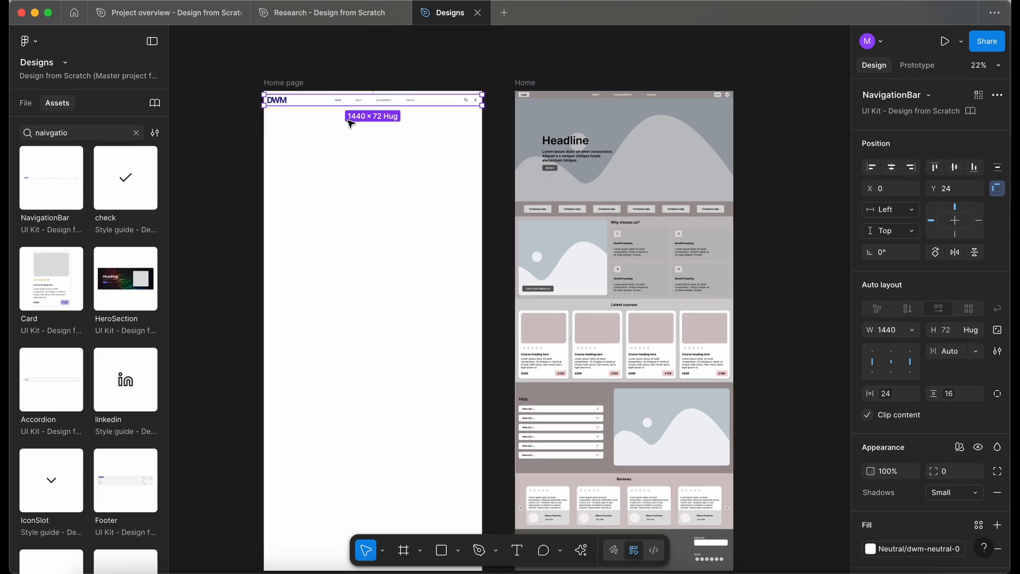
{"action": "left_click_drag", "start_coordinate": [351, 101], "coordinate": [353, 96]}
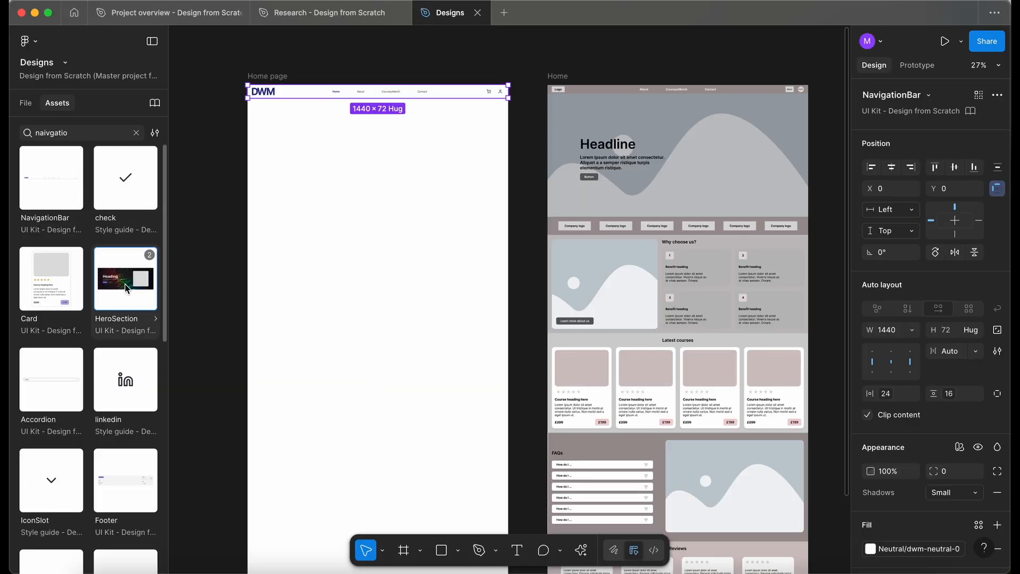
Add the HeroSection below the navigation bar, then search for and add the company logos section beneath it at 1440 wide.
{"action": "left_click_drag", "start_coordinate": [127, 286], "coordinate": [376, 154]}
{"action": "scroll", "coordinate": [376, 155], "scroll_direction": "down", "scroll_amount": 2}
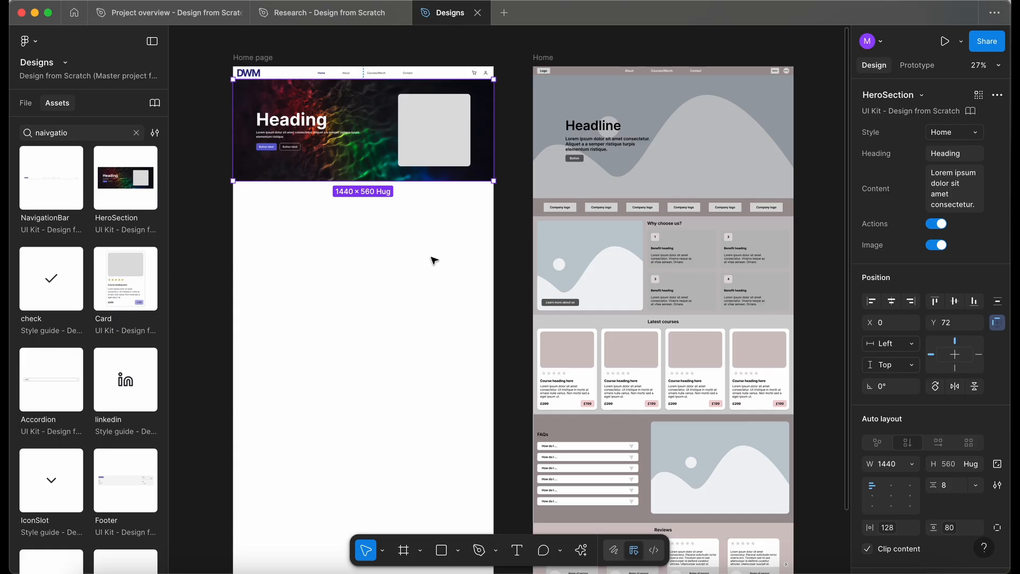
{"action": "left_click", "coordinate": [74, 129]}
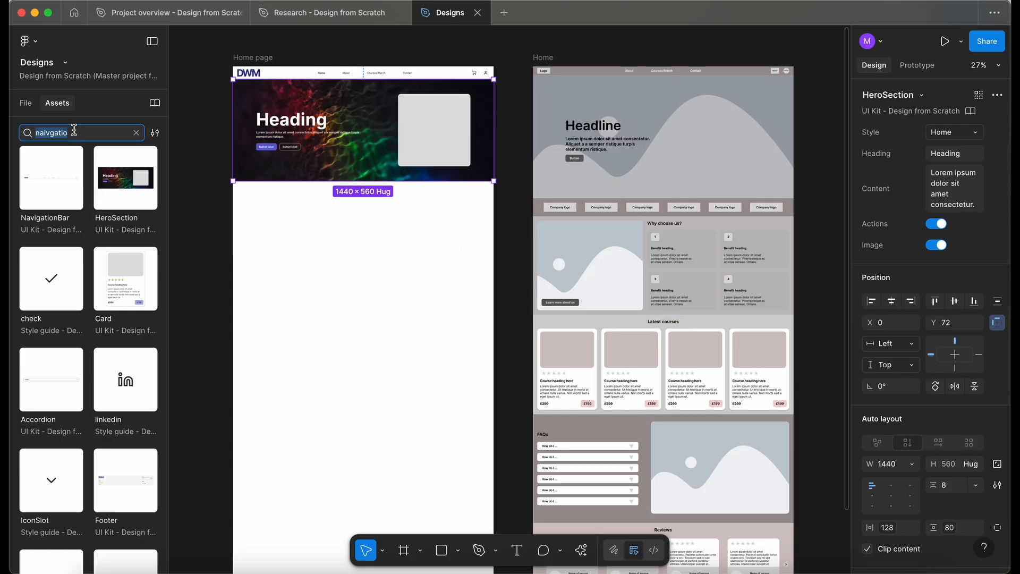
{"action": "type", "text": "comp"}
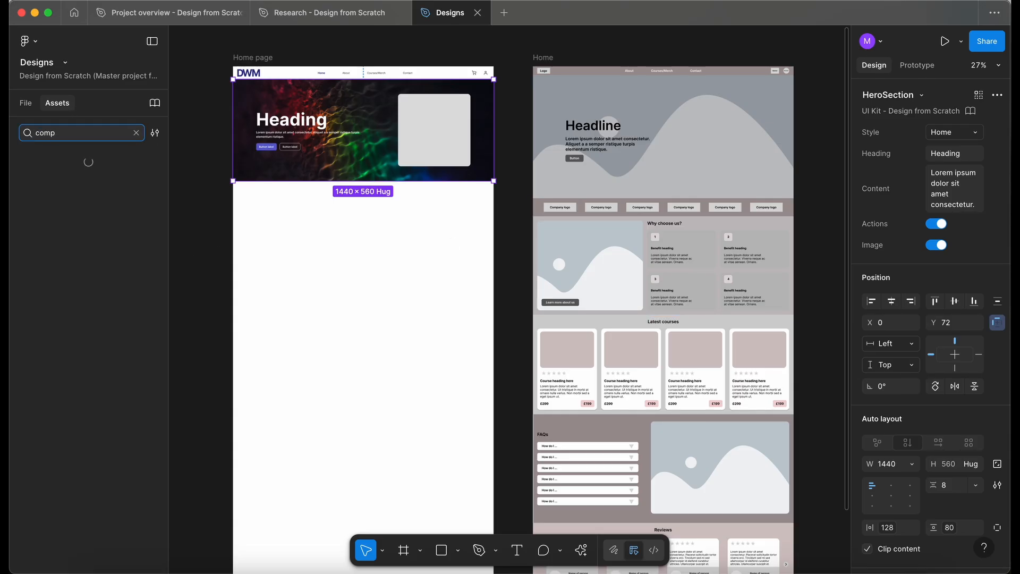
{"action": "left_click_drag", "start_coordinate": [46, 214], "coordinate": [343, 265]}
{"action": "scroll", "coordinate": [343, 265], "scroll_direction": "down", "scroll_amount": 1}
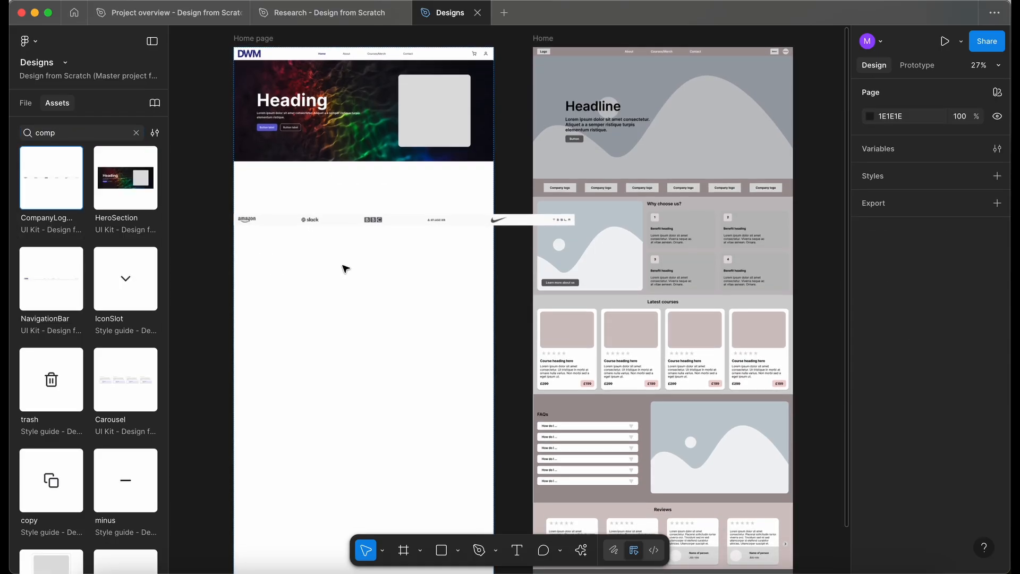
{"action": "left_click_drag", "start_coordinate": [289, 219], "coordinate": [289, 166]}
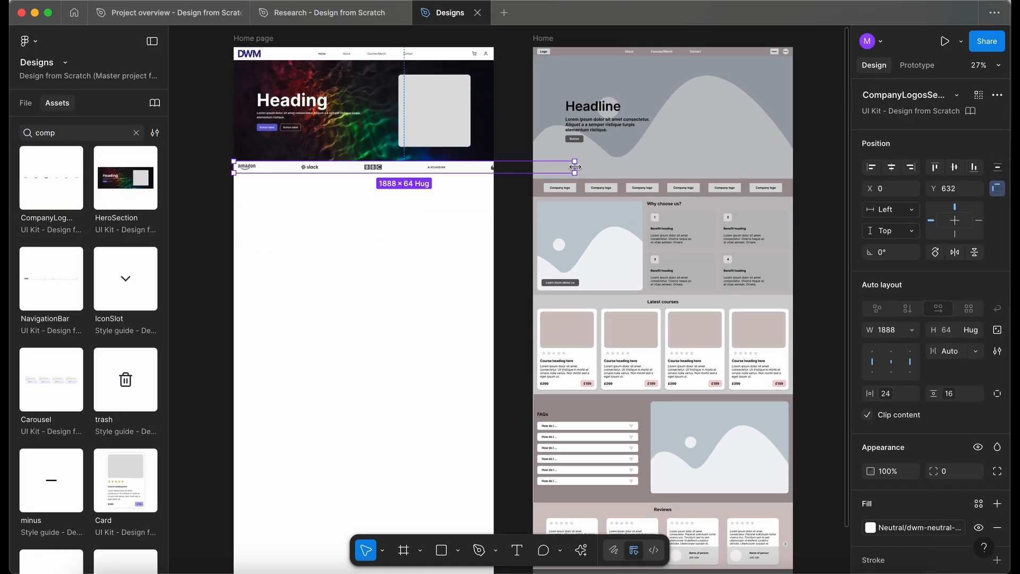
{"action": "left_click_drag", "start_coordinate": [574, 167], "coordinate": [494, 167]}
{"action": "left_click", "coordinate": [284, 225]}
{"action": "scroll", "coordinate": [284, 226], "scroll_direction": "up", "scroll_amount": 1}
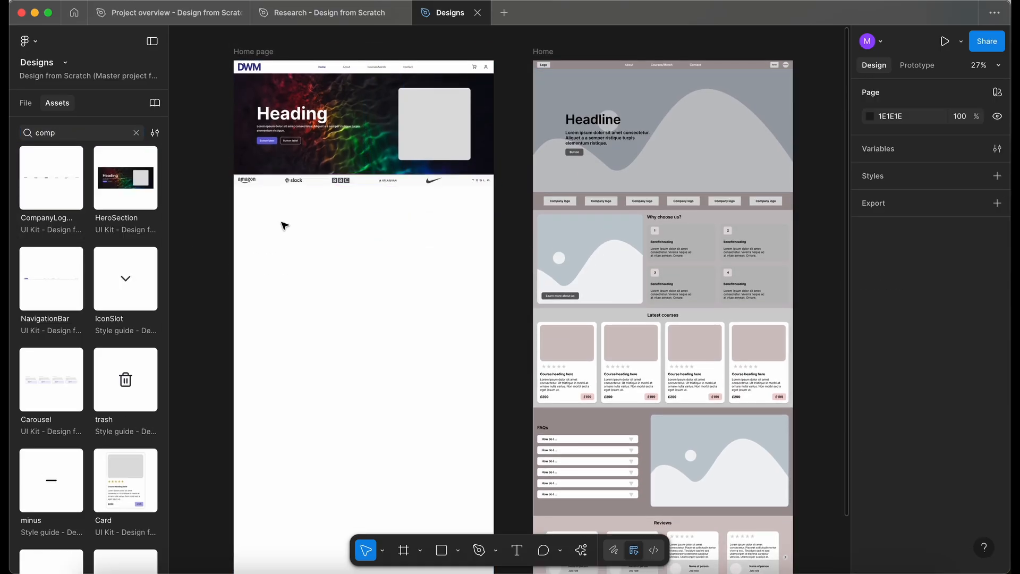
Draw a frame below the company logos, name it Container, and size it to about 1434×549.
{"action": "left_click", "coordinate": [27, 103]}
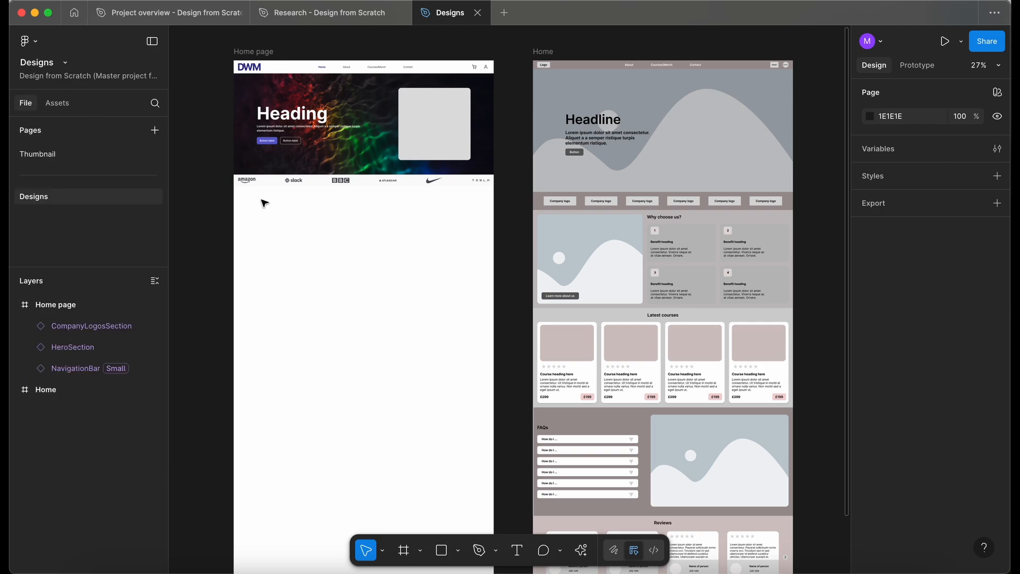
{"action": "key", "text": "f"}
{"action": "left_click_drag", "start_coordinate": [239, 198], "coordinate": [490, 251]}
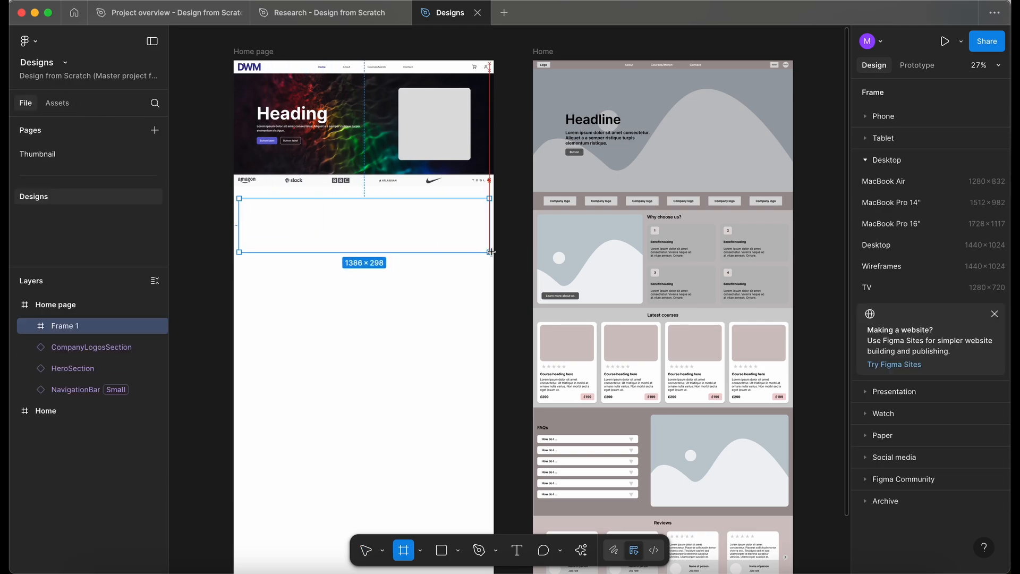
{"action": "key", "text": "shift+Up"}
{"action": "key", "text": "shift+Up"}
{"action": "key", "text": "shift+Up"}
{"action": "key", "text": "shift+Up"}
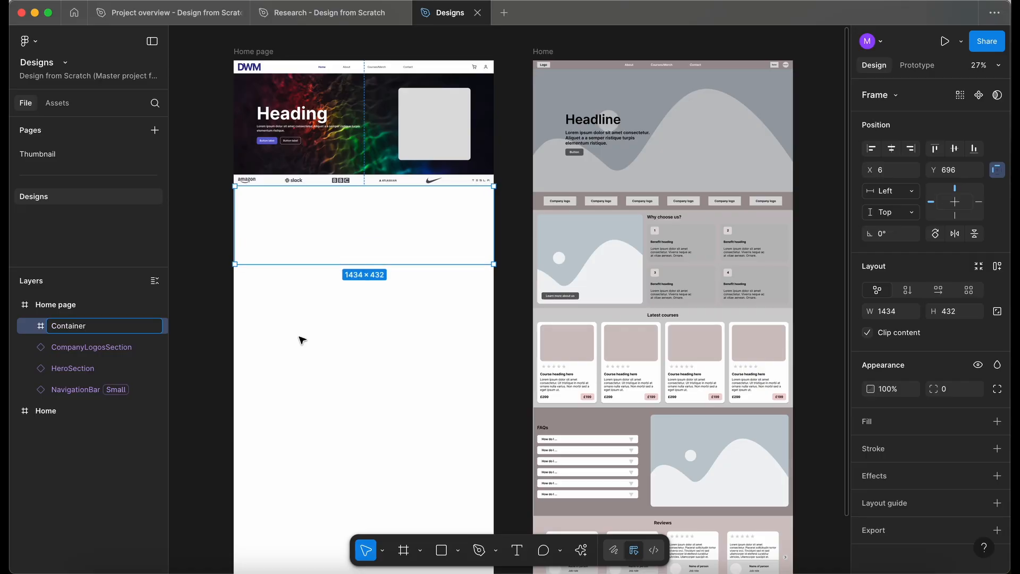
{"action": "left_click", "coordinate": [301, 340]}
{"action": "left_click", "coordinate": [310, 226]}
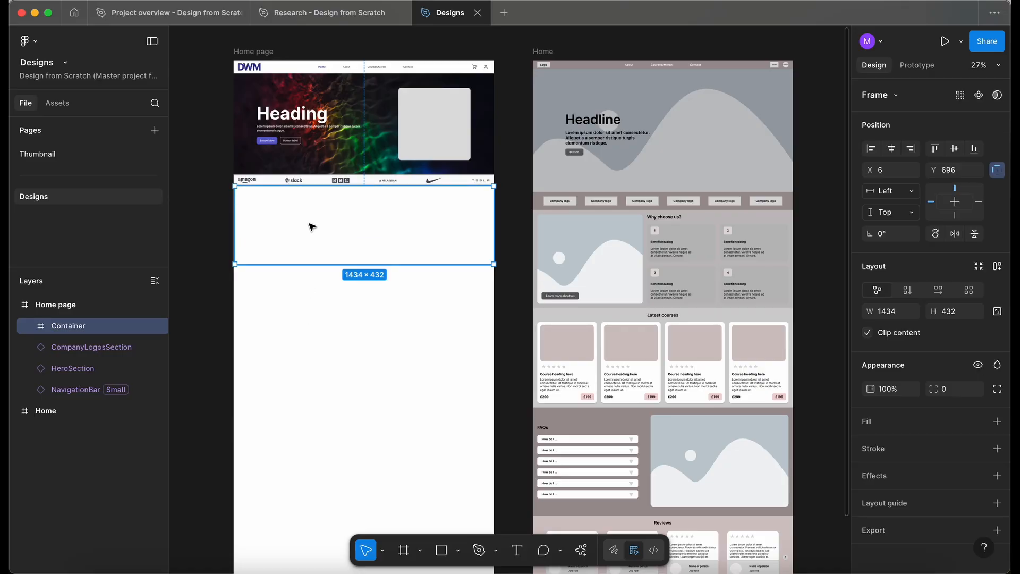
{"action": "left_click_drag", "start_coordinate": [362, 265], "coordinate": [362, 285]}
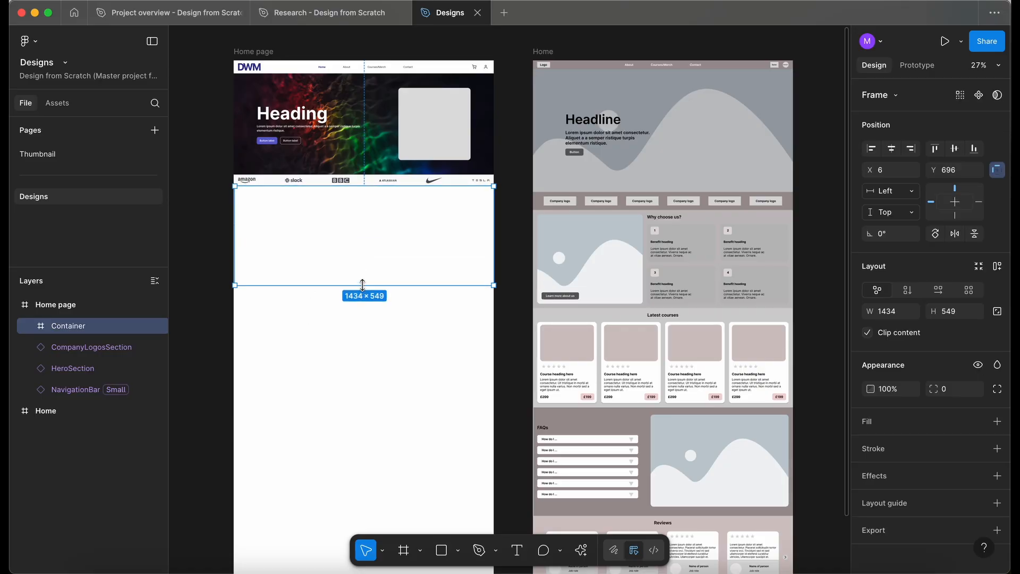
{"action": "scroll", "coordinate": [323, 253], "scroll_direction": "up", "scroll_amount": 2}
{"action": "scroll", "coordinate": [324, 252], "scroll_direction": "right", "scroll_amount": 1}
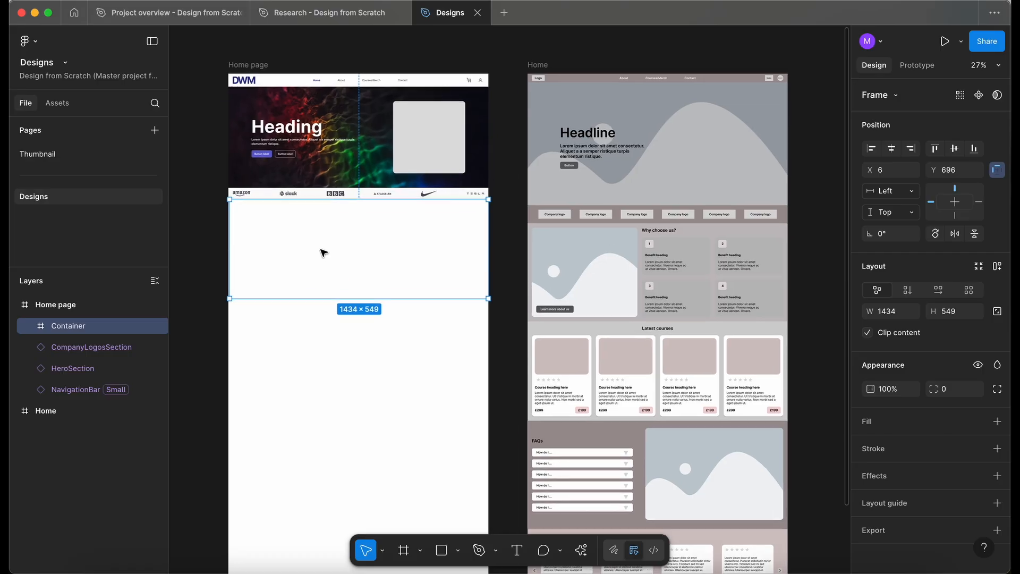
{"action": "scroll", "coordinate": [658, 268], "scroll_direction": "up", "scroll_amount": 3}
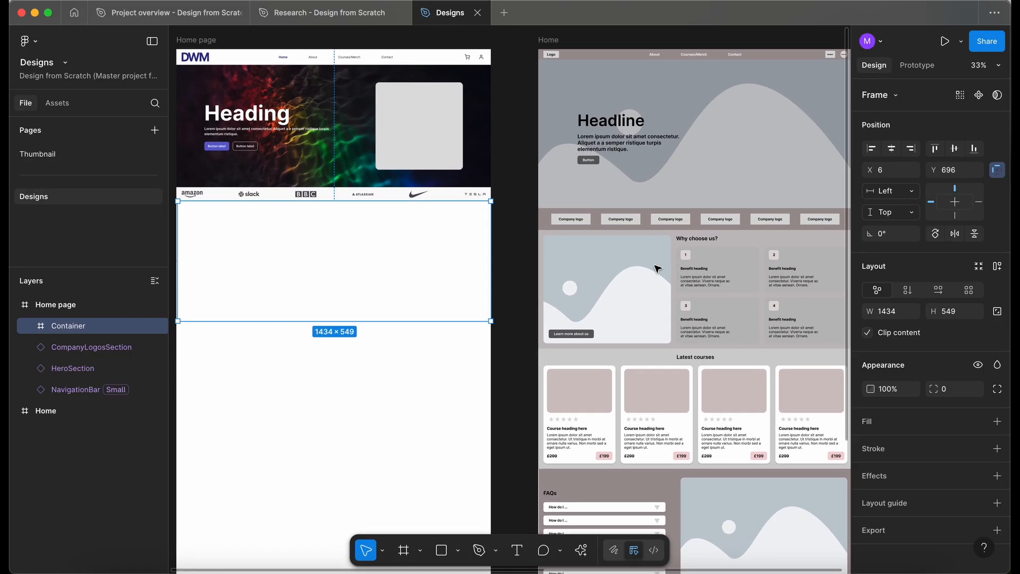
Search for the BenefitCard component and place four copies in a two-by-two grid on the Container's right side.
{"action": "left_click", "coordinate": [58, 103]}
{"action": "type", "text": "bene"}
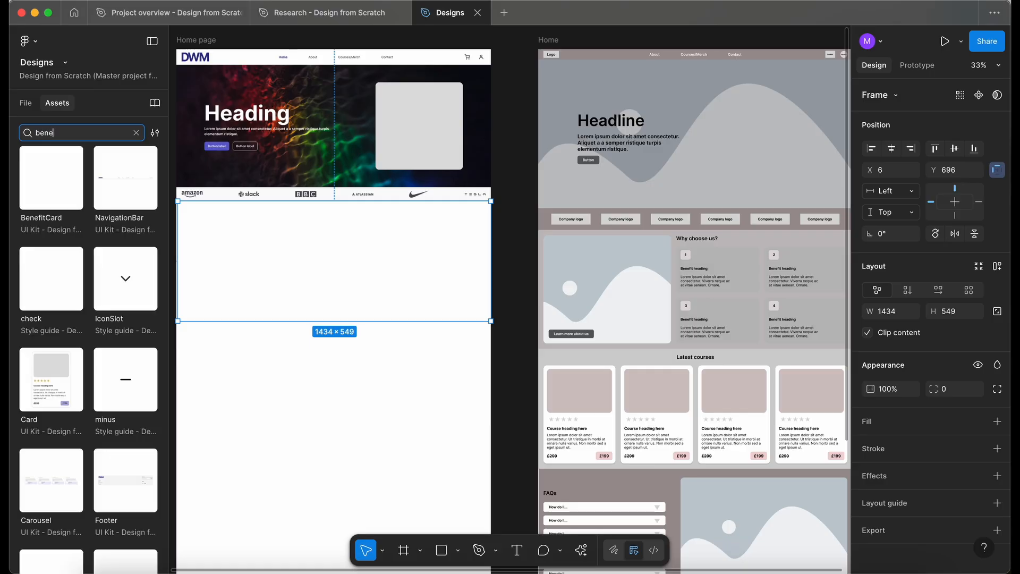
{"action": "left_click_drag", "start_coordinate": [40, 153], "coordinate": [352, 278]}
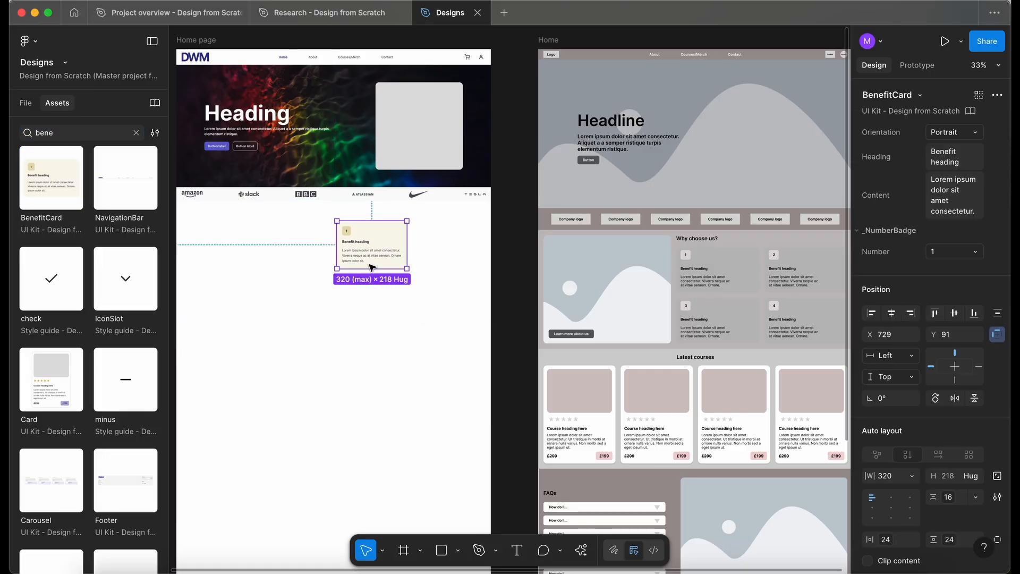
{"action": "left_click_drag", "start_coordinate": [371, 242], "coordinate": [442, 238]}
{"action": "scroll", "coordinate": [358, 223], "scroll_direction": "down", "scroll_amount": 2}
{"action": "left_click_drag", "start_coordinate": [354, 197], "coordinate": [436, 257]}
{"action": "left_click", "coordinate": [427, 297]}
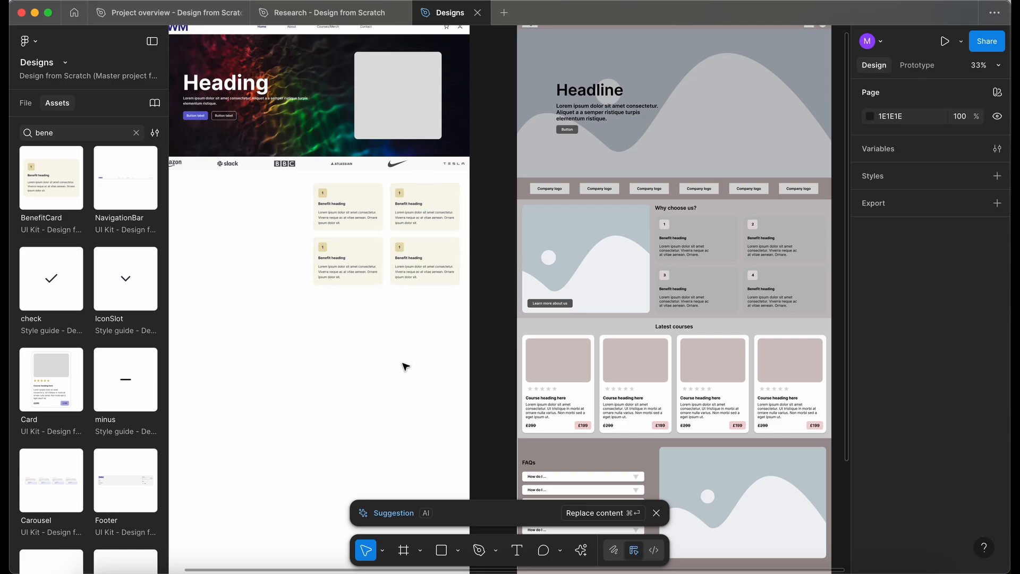
Paste the Why choose us heading into the Container and position it above the benefit cards.
{"action": "scroll", "coordinate": [405, 367], "scroll_direction": "down", "scroll_amount": 2}
{"action": "key", "text": "super+v"}
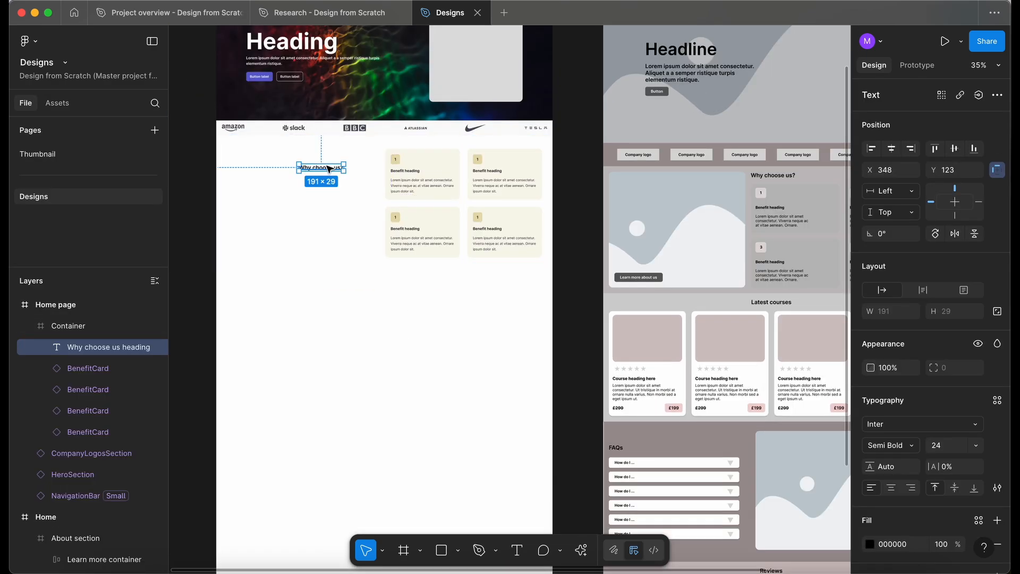
{"action": "left_click_drag", "start_coordinate": [328, 169], "coordinate": [415, 146]}
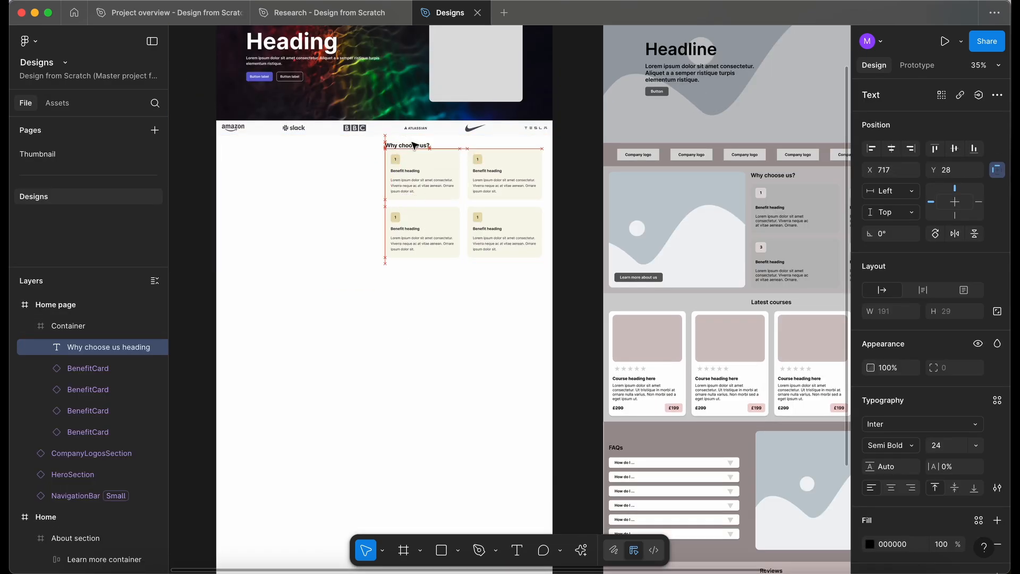
Select all four benefit cards and set their gaps to about 32 horizontally and 30 vertically, aligned under the heading.
{"action": "left_click", "coordinate": [420, 178]}
{"action": "left_click", "coordinate": [451, 238], "text": "shift"}
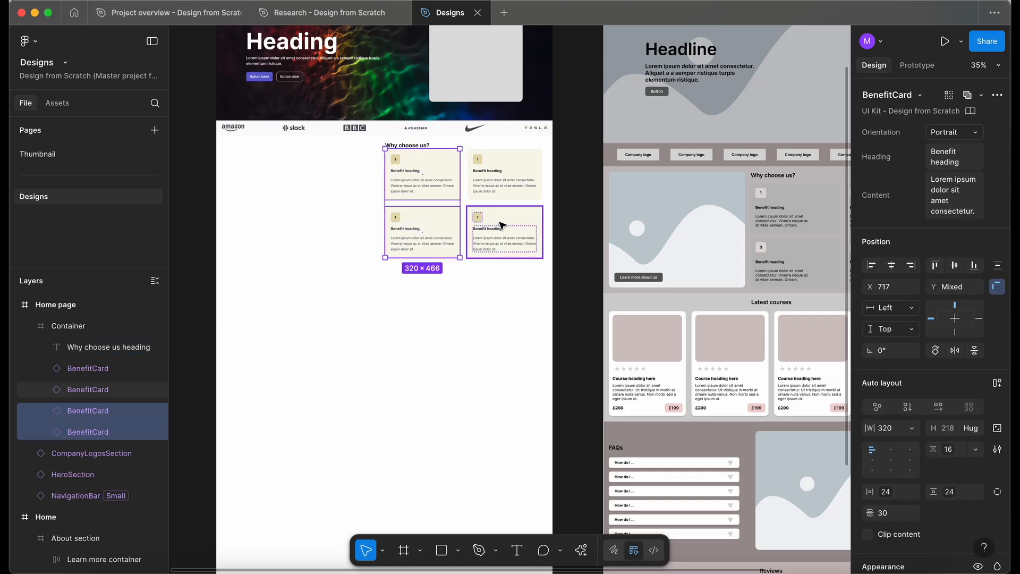
{"action": "left_click", "coordinate": [504, 236], "text": "shift"}
{"action": "left_click", "coordinate": [502, 176], "text": "shift"}
{"action": "left_click_drag", "start_coordinate": [510, 173], "coordinate": [514, 181]}
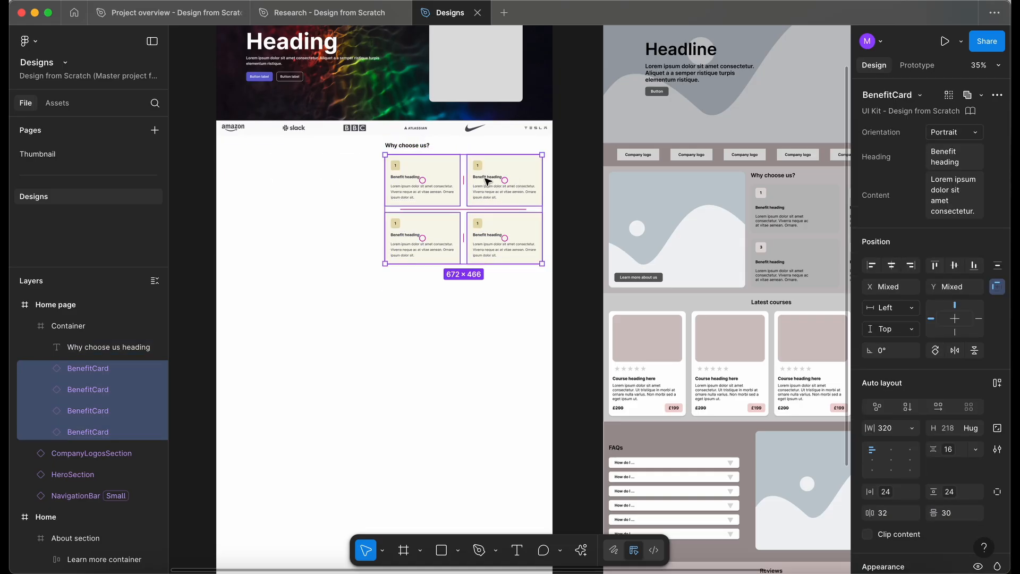
{"action": "left_click_drag", "start_coordinate": [423, 152], "coordinate": [421, 149]}
{"action": "left_click", "coordinate": [272, 185]}
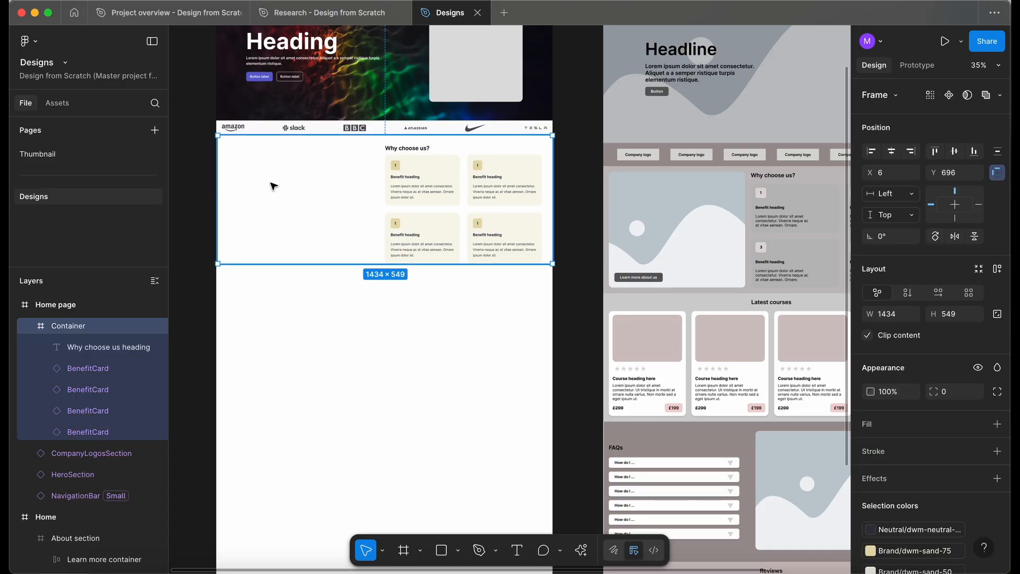
Draw an image placeholder frame about 633×509 left of the cards and fill it with dwm-neutral-60.
{"action": "key", "text": "f"}
{"action": "left_click_drag", "start_coordinate": [229, 148], "coordinate": [377, 259]}
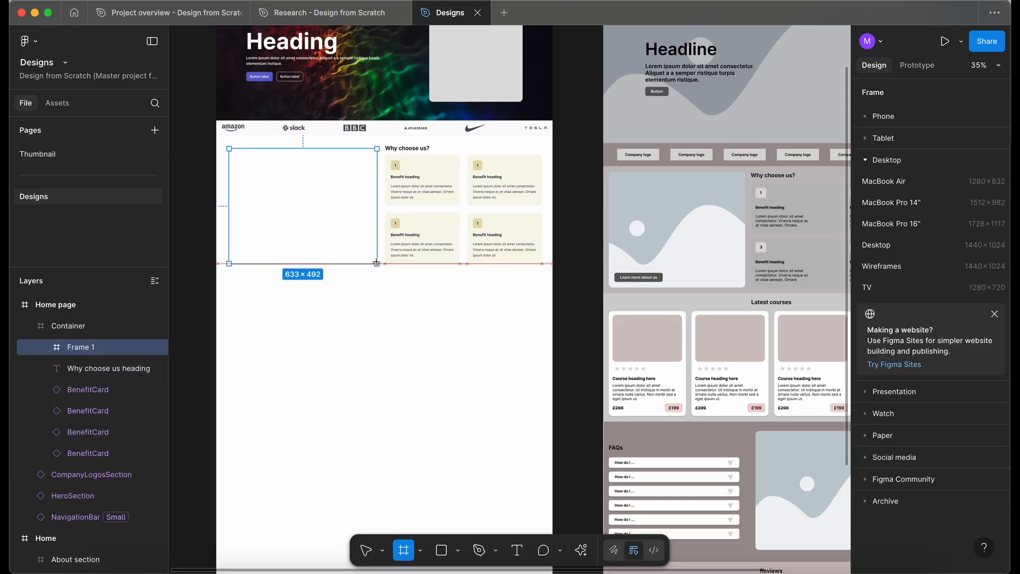
{"action": "left_click_drag", "start_coordinate": [376, 263], "coordinate": [376, 263]}
{"action": "left_click_drag", "start_coordinate": [346, 147], "coordinate": [348, 142]}
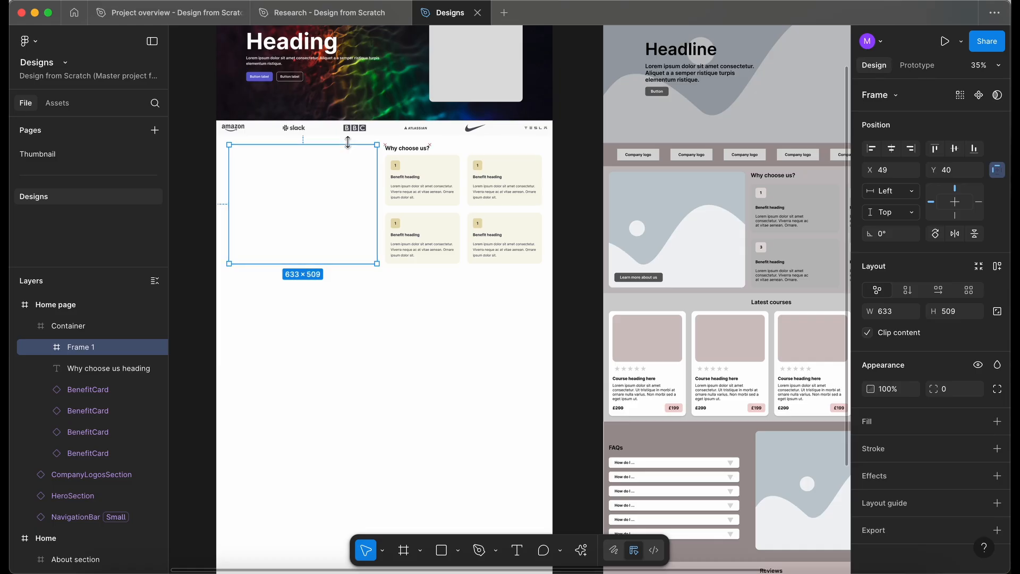
{"action": "left_click", "coordinate": [978, 422]}
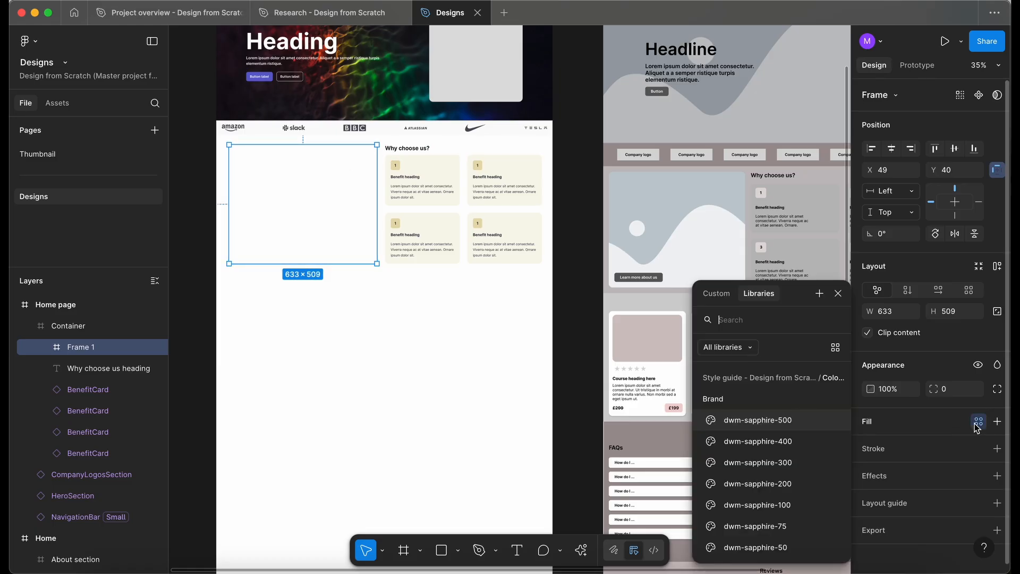
{"action": "scroll", "coordinate": [782, 510], "scroll_direction": "down", "scroll_amount": 5}
{"action": "scroll", "coordinate": [782, 511], "scroll_direction": "down", "scroll_amount": 2}
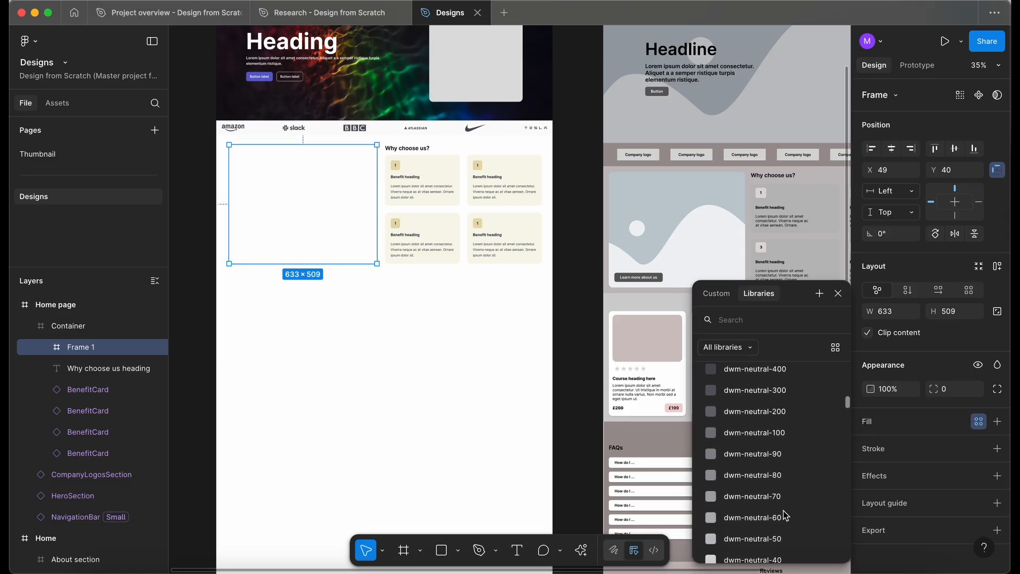
{"action": "left_click", "coordinate": [778, 499]}
{"action": "left_click", "coordinate": [341, 398]}
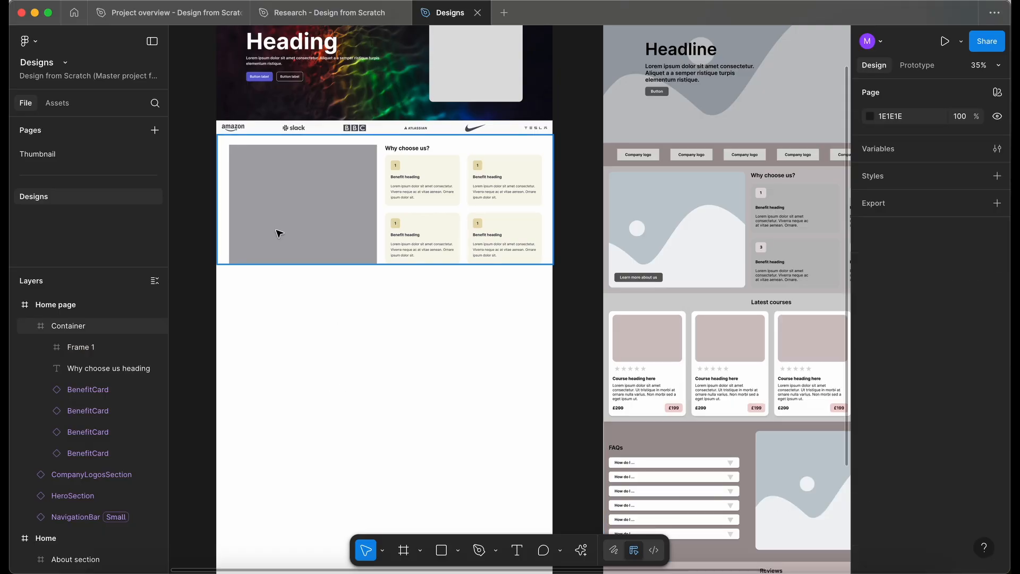
Bring the Latest courses heading from the Home wireframe into the Home page frame below the Container.
{"action": "scroll", "coordinate": [257, 238], "scroll_direction": "down", "scroll_amount": 3}
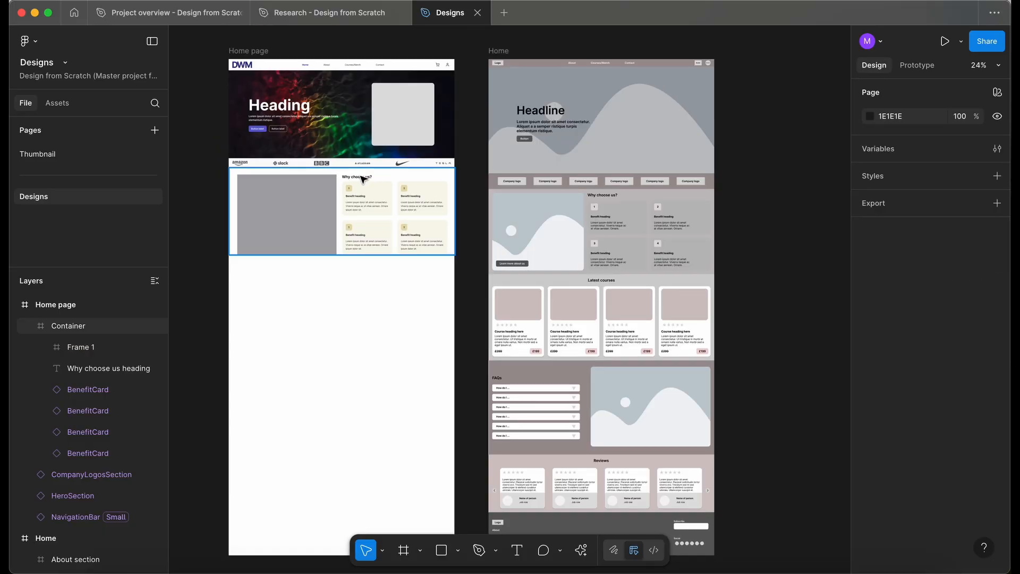
{"action": "double_click", "coordinate": [372, 178]}
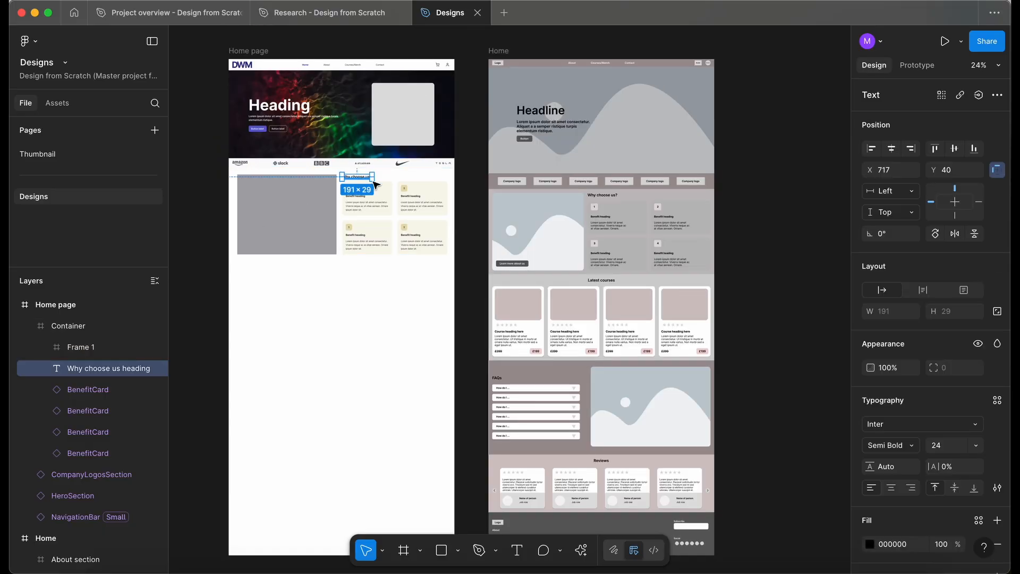
{"action": "left_click", "coordinate": [601, 280], "text": "super"}
{"action": "left_click_drag", "start_coordinate": [604, 281], "coordinate": [311, 272]}
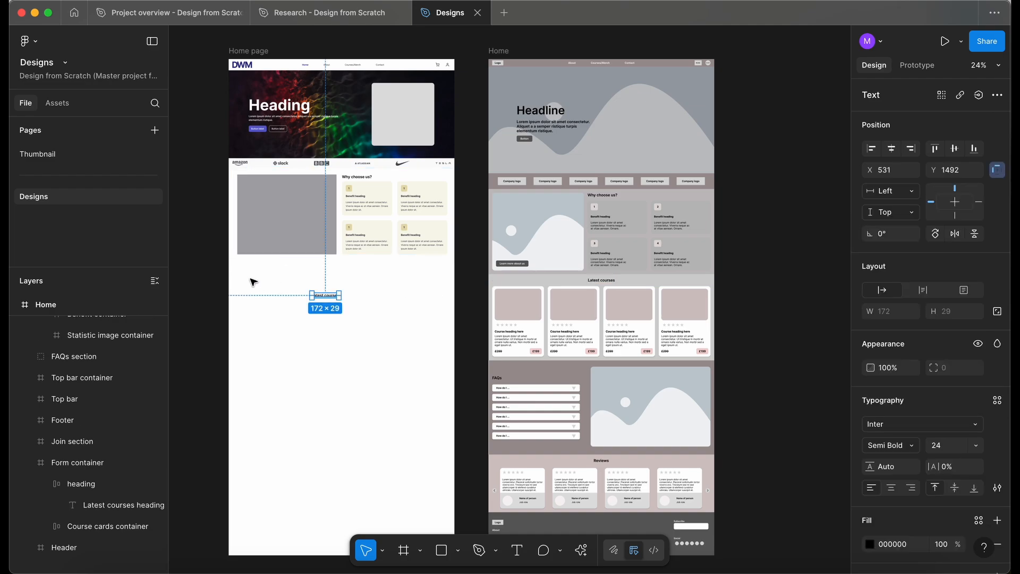
Wrap the Latest courses heading in a new full-width frame about 1437×503 and center the heading within it.
{"action": "key", "text": "f"}
{"action": "left_click_drag", "start_coordinate": [237, 280], "coordinate": [454, 353]}
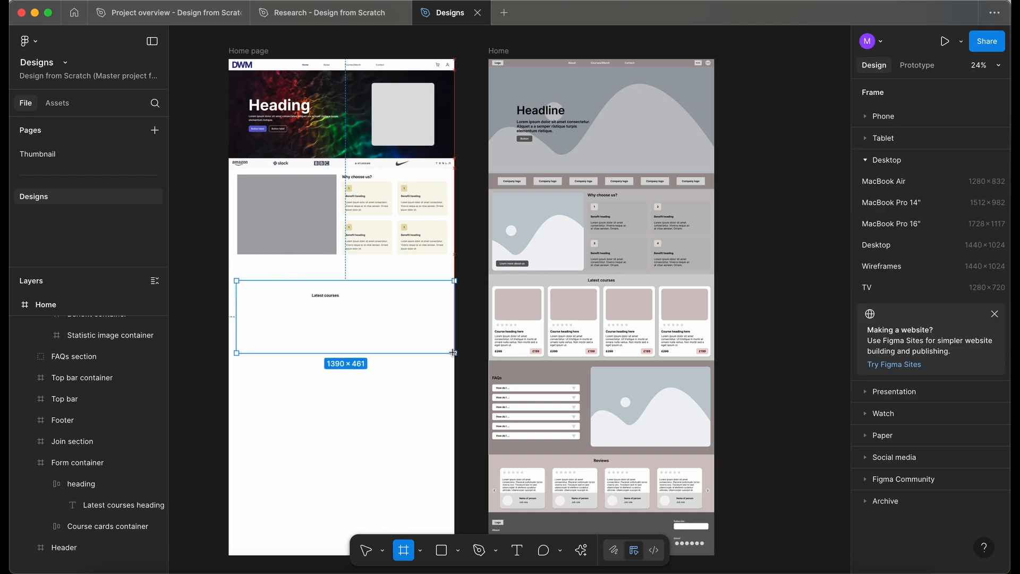
{"action": "left_click_drag", "start_coordinate": [234, 310], "coordinate": [228, 309]}
{"action": "left_click_drag", "start_coordinate": [307, 281], "coordinate": [310, 275]}
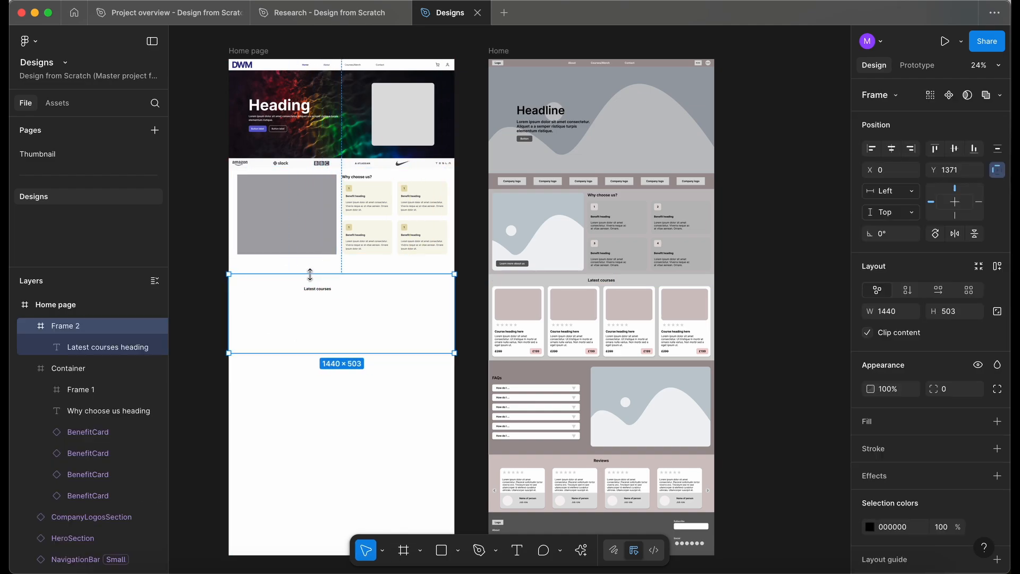
{"action": "left_click_drag", "start_coordinate": [358, 315], "coordinate": [358, 294]}
{"action": "scroll", "coordinate": [361, 295], "scroll_direction": "up", "scroll_amount": 3}
{"action": "left_click_drag", "start_coordinate": [483, 292], "coordinate": [482, 292]}
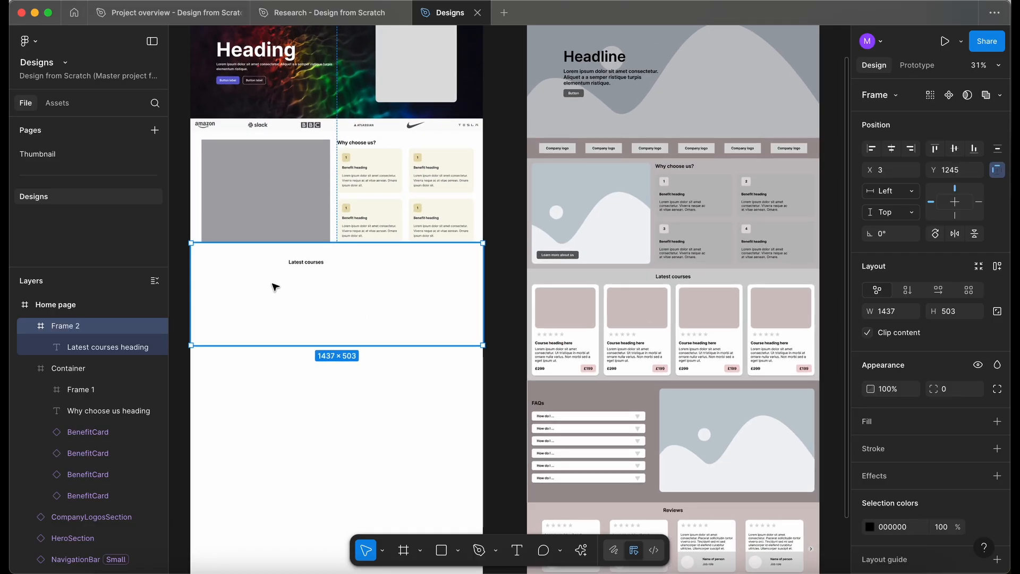
{"action": "left_click", "coordinate": [311, 265]}
{"action": "left_click_drag", "start_coordinate": [315, 265], "coordinate": [347, 266]}
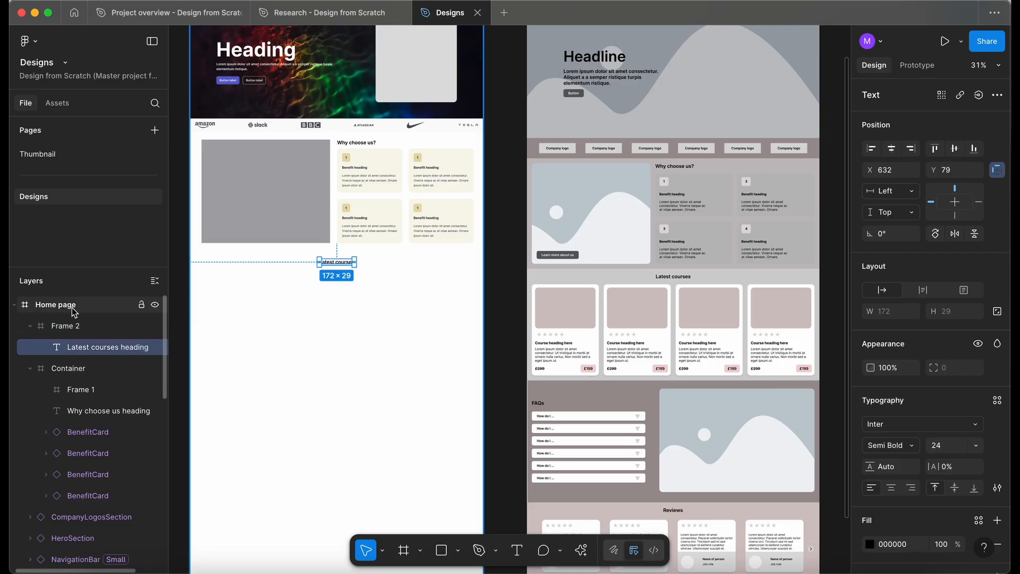
Rename the new frame Container and extend its height to about 577.
{"action": "double_click", "coordinate": [62, 325]}
{"action": "type", "text": "Container"}
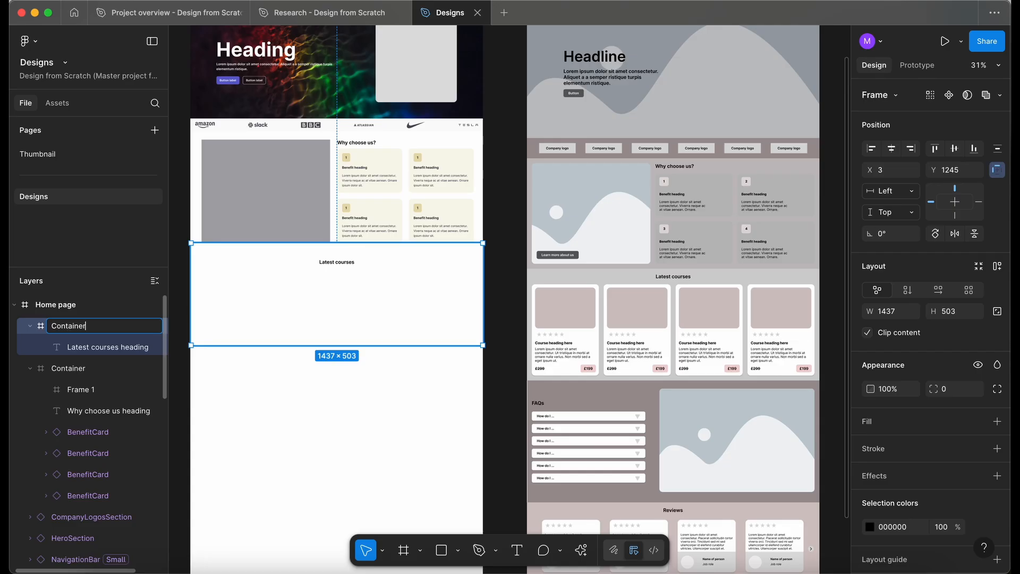
{"action": "key", "text": "Return"}
{"action": "scroll", "coordinate": [434, 305], "scroll_direction": "down", "scroll_amount": 2}
{"action": "left_click_drag", "start_coordinate": [434, 306], "coordinate": [434, 321]}
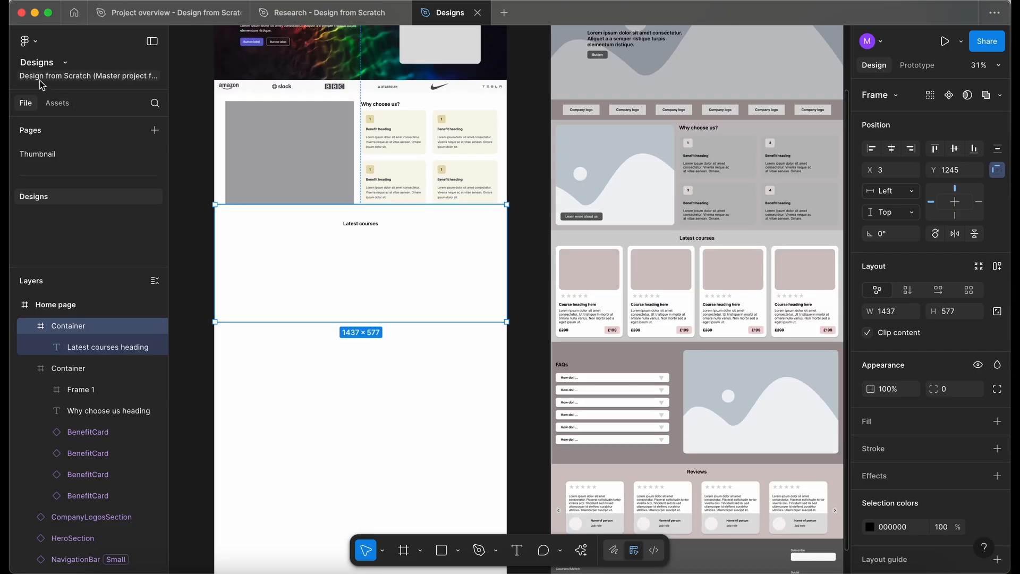
Insert four Card components from the UI Kit in a row below the Latest courses heading.
{"action": "left_click", "coordinate": [65, 104]}
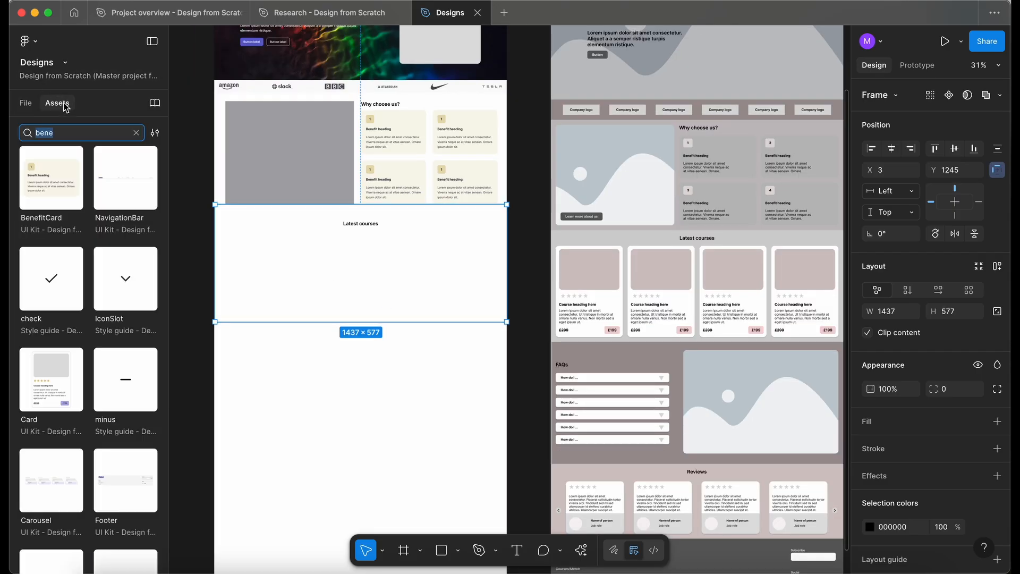
{"action": "type", "text": "card"}
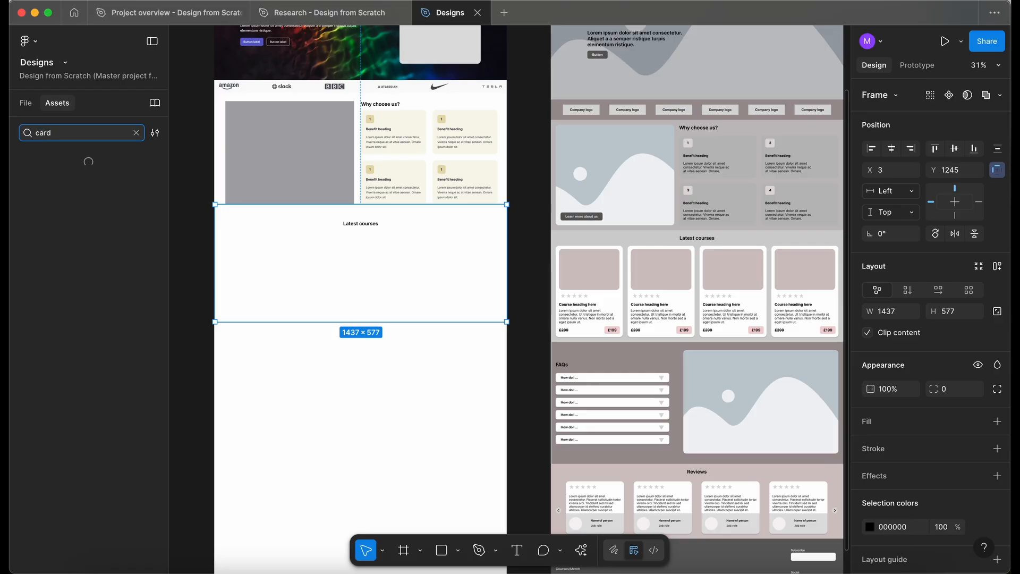
{"action": "left_click_drag", "start_coordinate": [46, 182], "coordinate": [263, 261]}
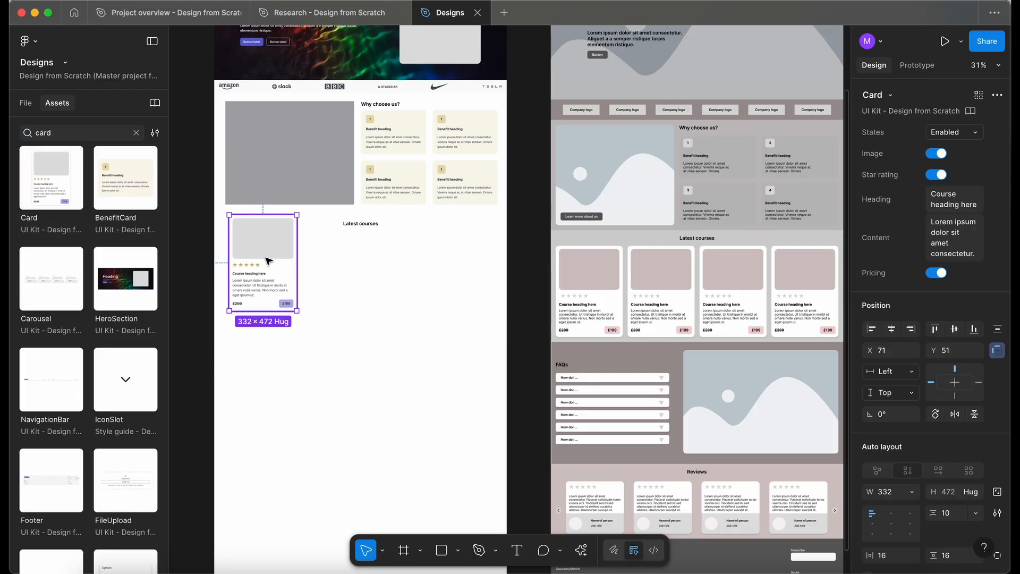
{"action": "left_click_drag", "start_coordinate": [269, 260], "coordinate": [491, 275], "text": "alt"}
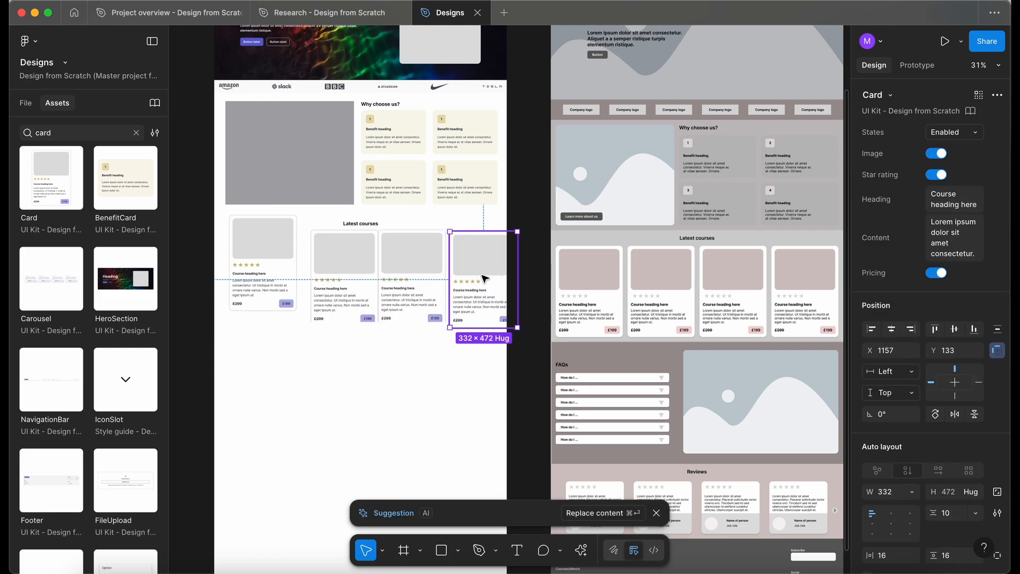
{"action": "left_click", "coordinate": [261, 267]}
{"action": "mouse_move", "coordinate": [262, 267]}
{"action": "left_mouse_down"}
{"action": "mouse_move", "coordinate": [254, 281]}
{"action": "mouse_move", "coordinate": [263, 269]}
{"action": "left_mouse_up"}
{"action": "left_click_drag", "start_coordinate": [345, 264], "coordinate": [332, 271]}
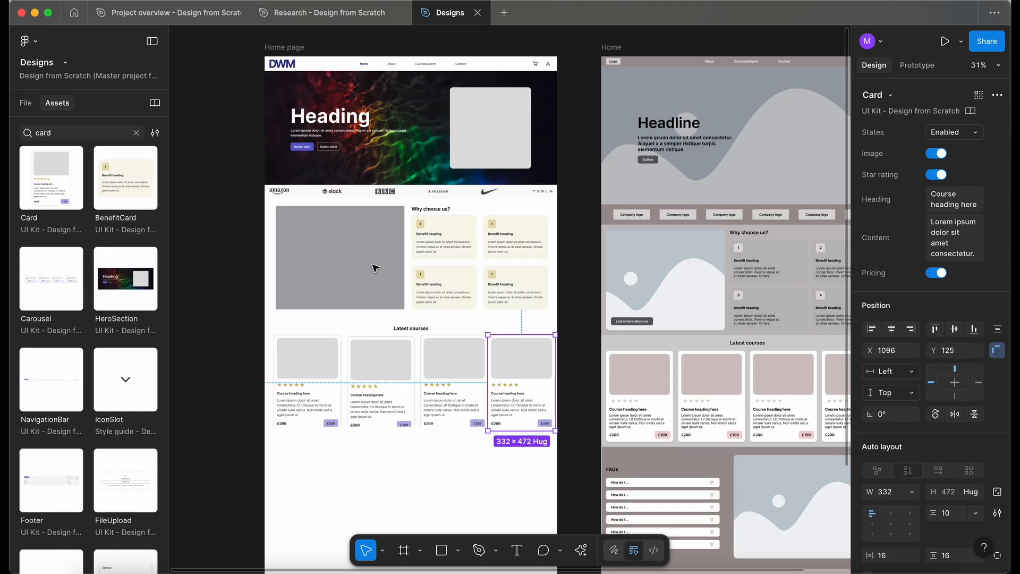
Duplicate the Latest courses container and place the copy below the original.
{"action": "scroll", "coordinate": [375, 268], "scroll_direction": "down", "scroll_amount": 2}
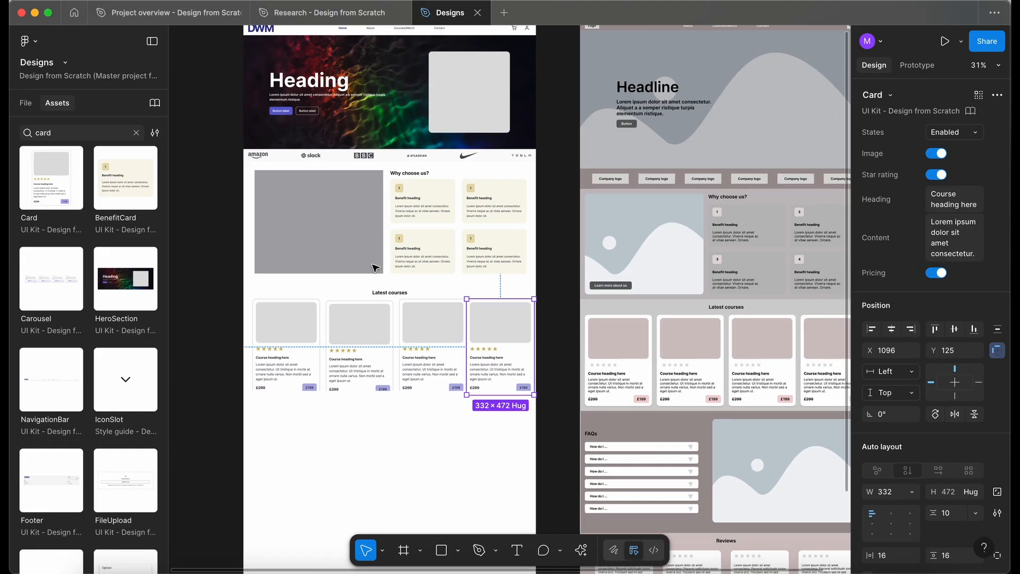
{"action": "scroll", "coordinate": [346, 342], "scroll_direction": "down", "scroll_amount": 3}
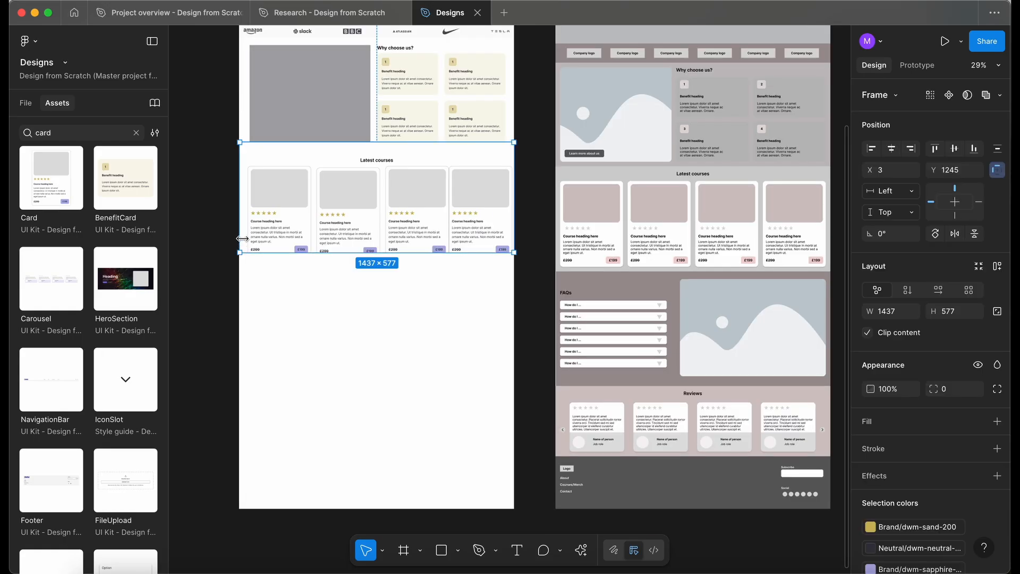
{"action": "left_click", "coordinate": [12, 98]}
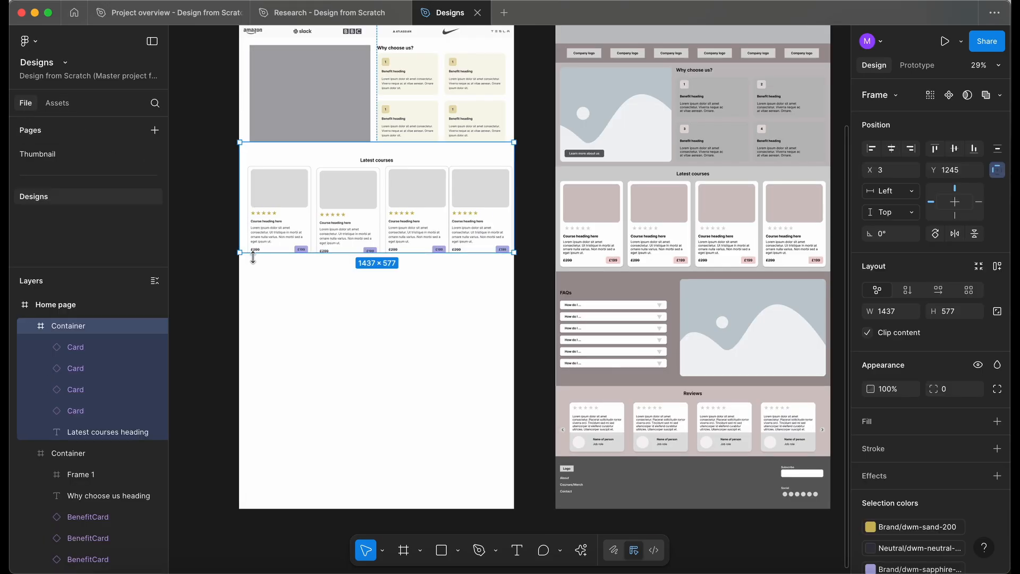
{"action": "left_click_drag", "start_coordinate": [253, 252], "coordinate": [253, 351]}
{"action": "left_click_drag", "start_coordinate": [264, 308], "coordinate": [262, 343]}
{"action": "left_click", "coordinate": [262, 340]}
Delete the four cards from the duplicated container.
{"action": "left_click", "coordinate": [344, 342], "text": "shift"}
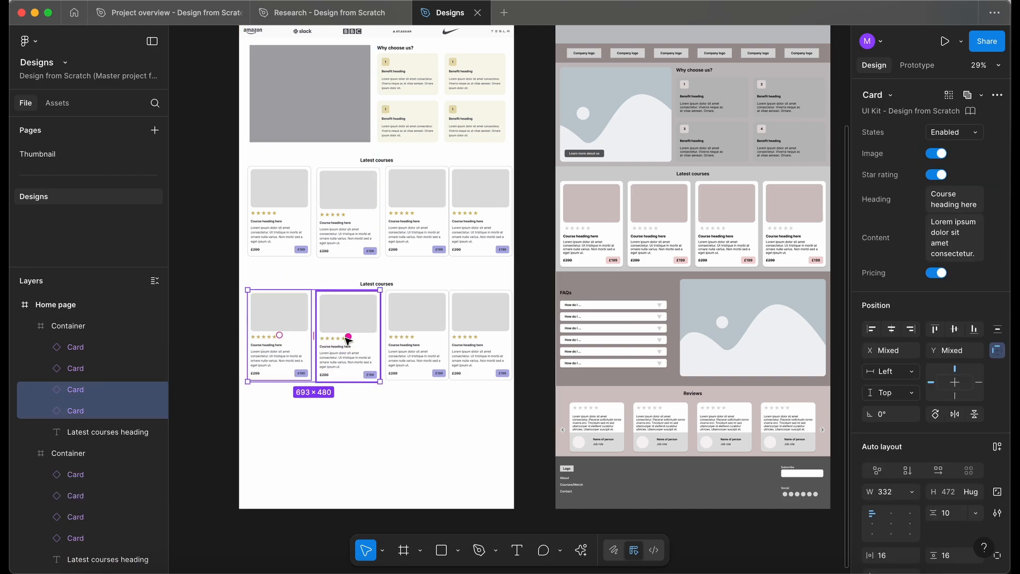
{"action": "left_click", "coordinate": [442, 341], "text": "shift"}
{"action": "left_click", "coordinate": [478, 341], "text": "shift"}
{"action": "key", "text": "Delete"}
Move the duplicated heading to the left edge and change its text to FAQs.
{"action": "scroll", "coordinate": [373, 285], "scroll_direction": "up", "scroll_amount": 1}
{"action": "left_click", "coordinate": [374, 283], "text": "super"}
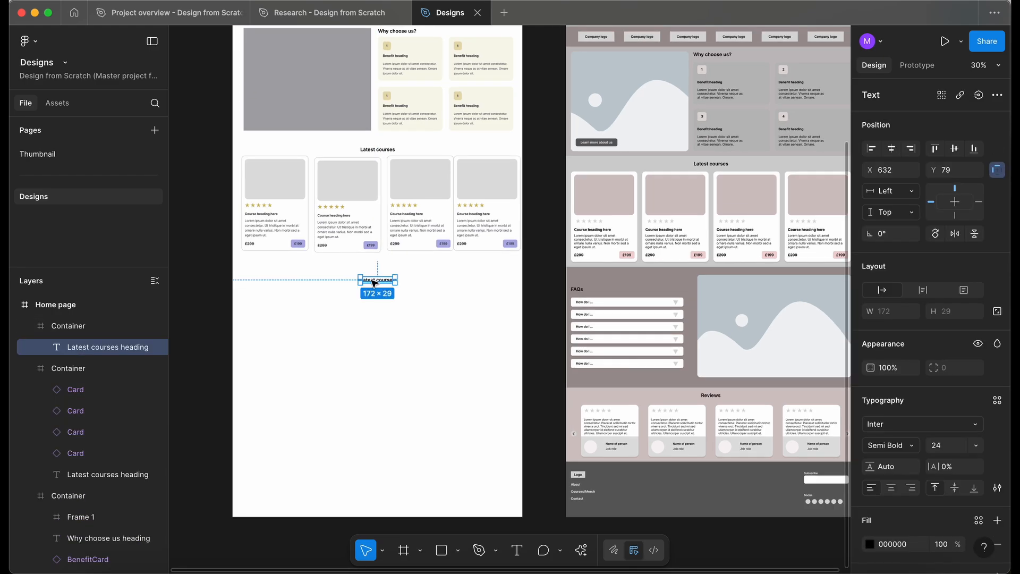
{"action": "left_click_drag", "start_coordinate": [374, 283], "coordinate": [256, 286]}
{"action": "key", "text": "Return"}
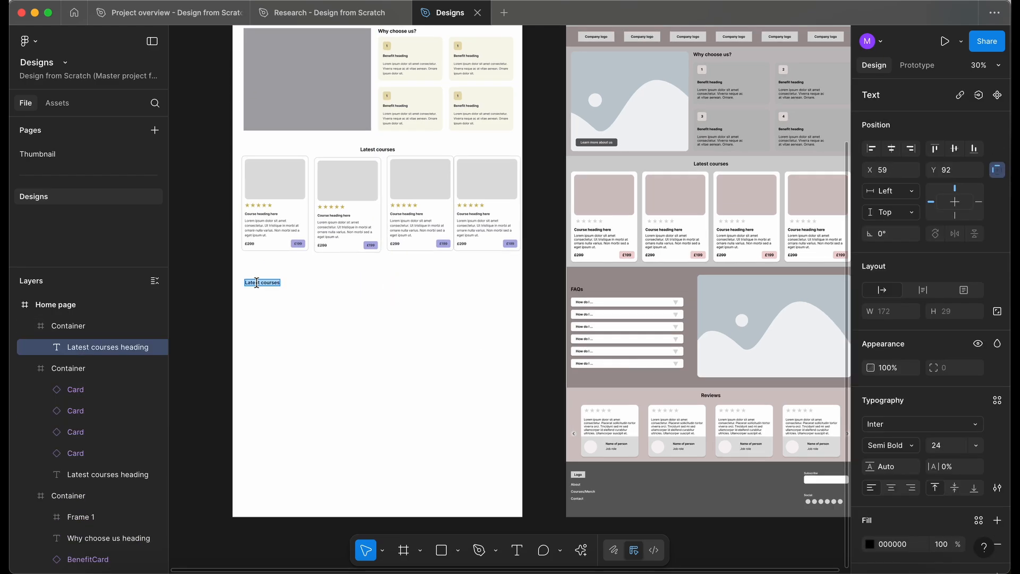
{"action": "type", "text": "FAQs"}
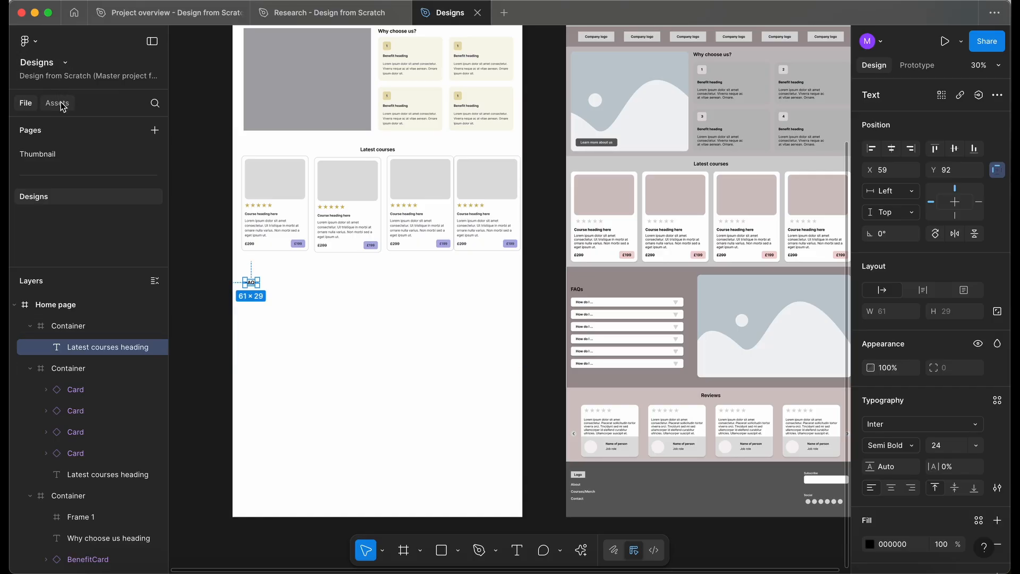
Insert an Accordion component below the FAQs heading and set its width to about 438.
{"action": "left_click", "coordinate": [58, 103]}
{"action": "type", "text": "ccor"}
{"action": "key", "text": "super+a"}
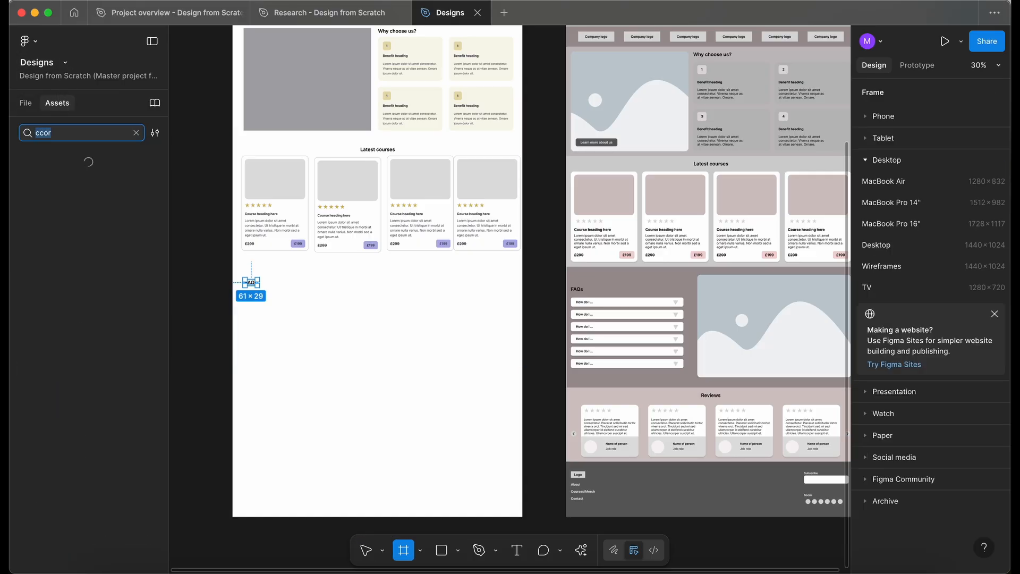
{"action": "type", "text": "accor"}
{"action": "left_click_drag", "start_coordinate": [51, 177], "coordinate": [339, 333]}
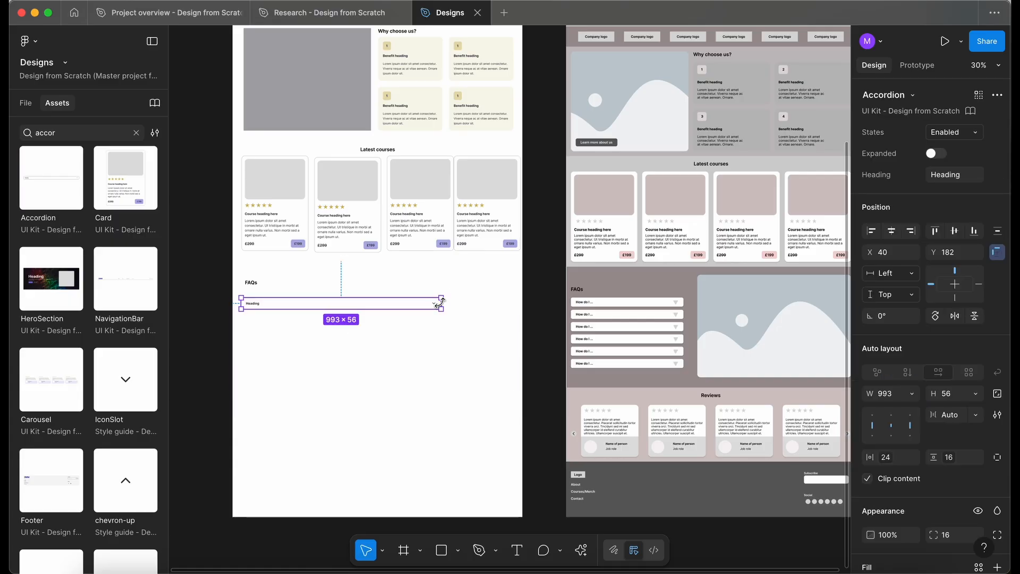
{"action": "left_click_drag", "start_coordinate": [442, 305], "coordinate": [330, 304]}
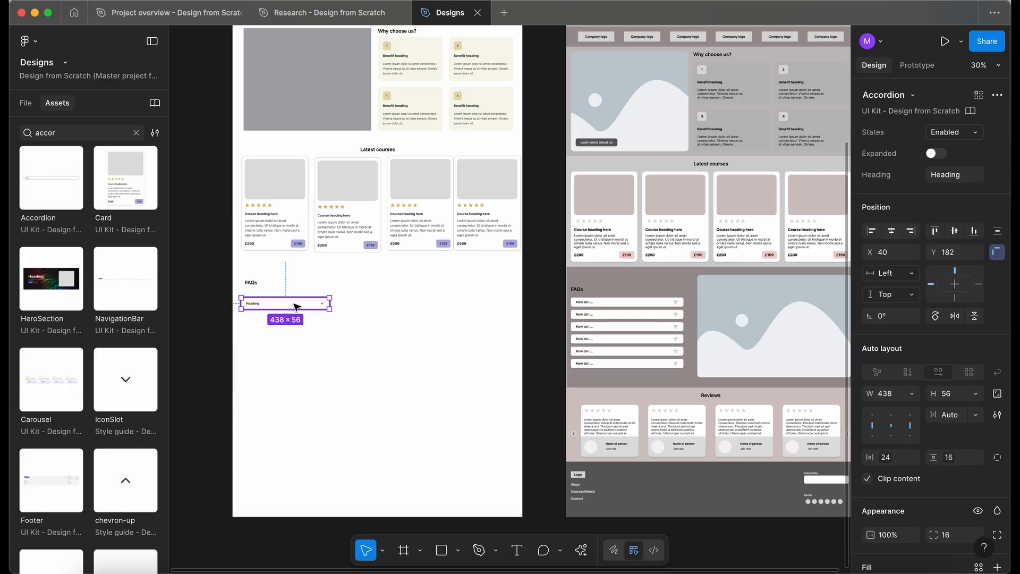
Duplicate the accordion three times to stack four accordions.
{"action": "key", "text": "super+d"}
{"action": "key", "text": "super+d"}
{"action": "key", "text": "super+d"}
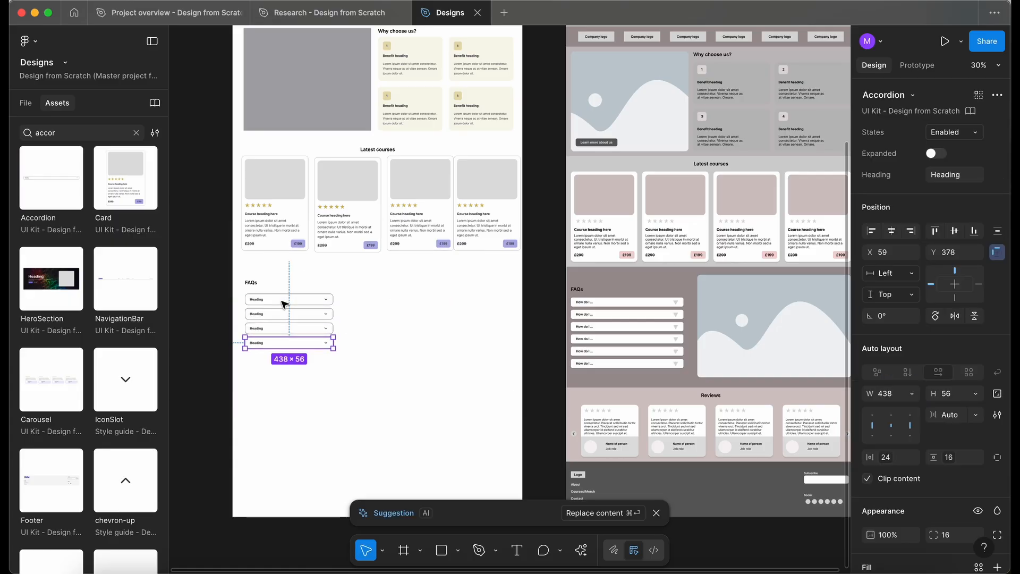
Duplicate the gray image placeholder to the right of the accordions and resize it to about 633×367.
{"action": "scroll", "coordinate": [284, 303], "scroll_direction": "down", "scroll_amount": 2}
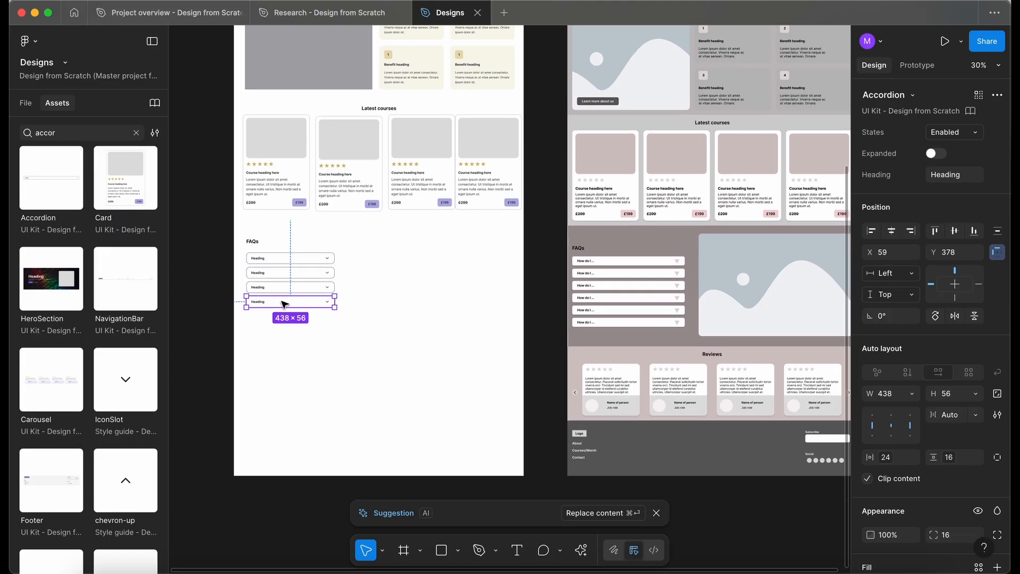
{"action": "left_click", "coordinate": [419, 391]}
{"action": "left_click_drag", "start_coordinate": [315, 85], "coordinate": [461, 303]}
{"action": "scroll", "coordinate": [462, 304], "scroll_direction": "right", "scroll_amount": 3}
{"action": "scroll", "coordinate": [462, 304], "scroll_direction": "down", "scroll_amount": 1}
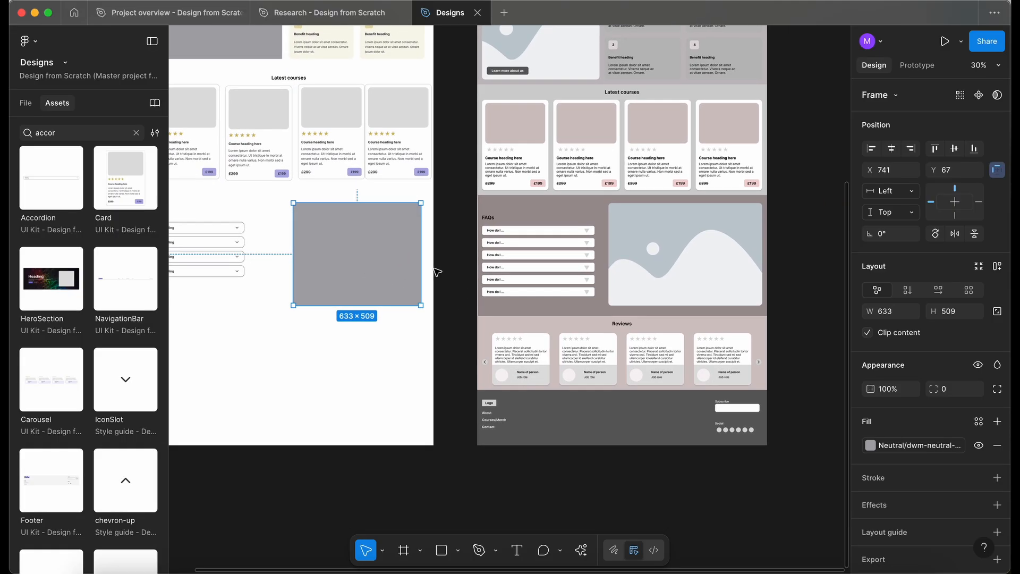
{"action": "scroll", "coordinate": [378, 275], "scroll_direction": "left", "scroll_amount": 3}
{"action": "scroll", "coordinate": [380, 275], "scroll_direction": "down", "scroll_amount": 1}
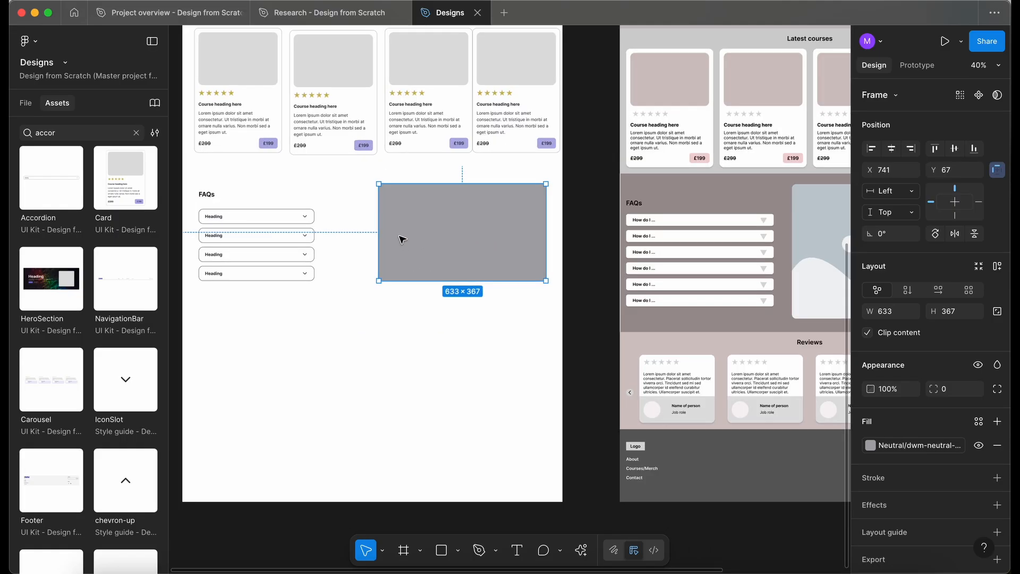
{"action": "left_click_drag", "start_coordinate": [416, 228], "coordinate": [417, 240]}
{"action": "left_click", "coordinate": [329, 337]}
{"action": "left_click_drag", "start_coordinate": [330, 337], "coordinate": [332, 314]}
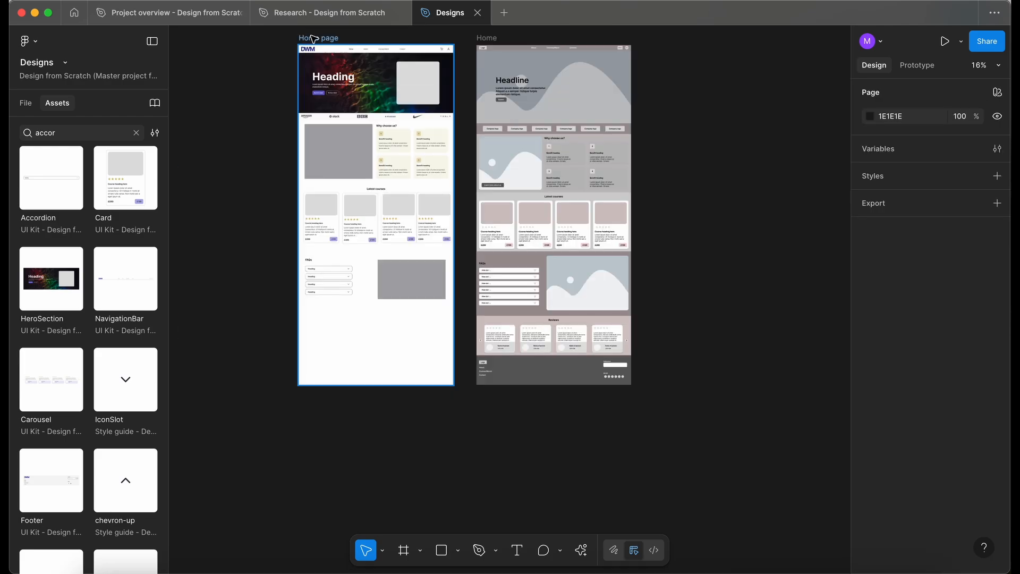
Extend the Home page frame's height to 3850.
{"action": "left_click", "coordinate": [310, 38]}
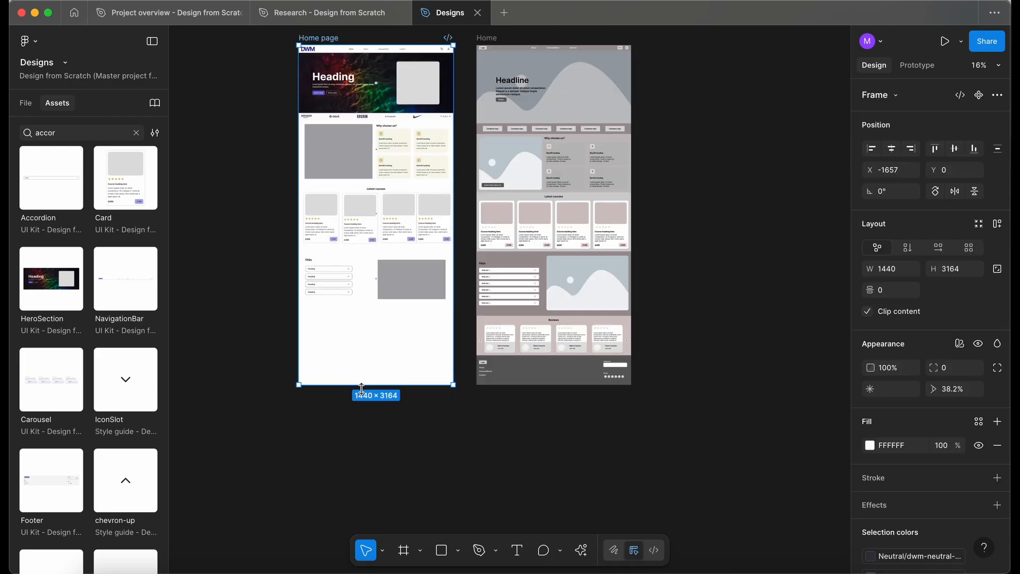
{"action": "left_click_drag", "start_coordinate": [360, 402], "coordinate": [359, 456]}
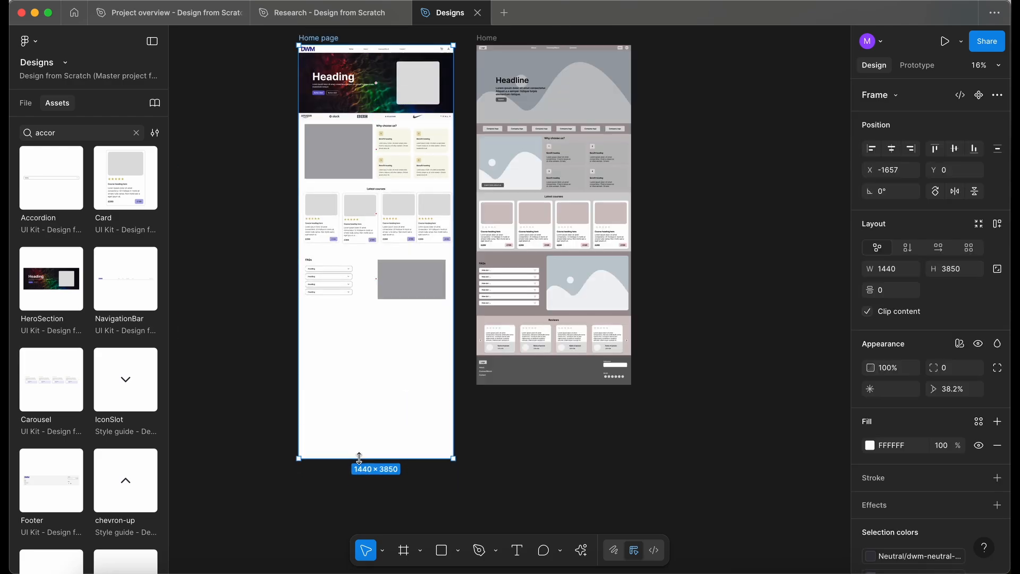
Duplicate the FAQs container below itself and delete the copy's accordions and image placeholder.
{"action": "left_click", "coordinate": [28, 104]}
{"action": "scroll", "coordinate": [358, 257], "scroll_direction": "up", "scroll_amount": 5}
{"action": "left_click", "coordinate": [357, 257]}
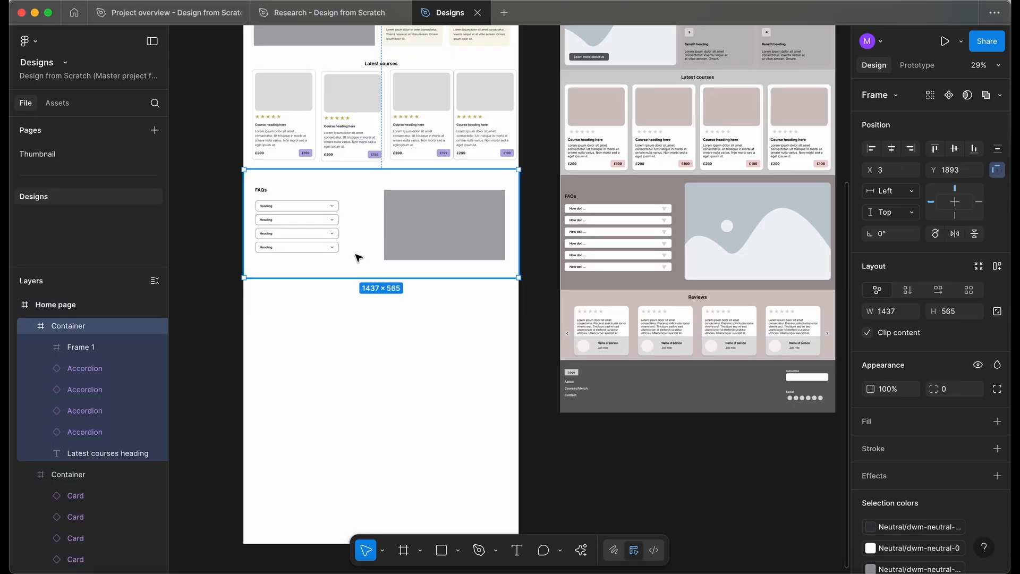
{"action": "left_click_drag", "start_coordinate": [357, 257], "coordinate": [353, 364]}
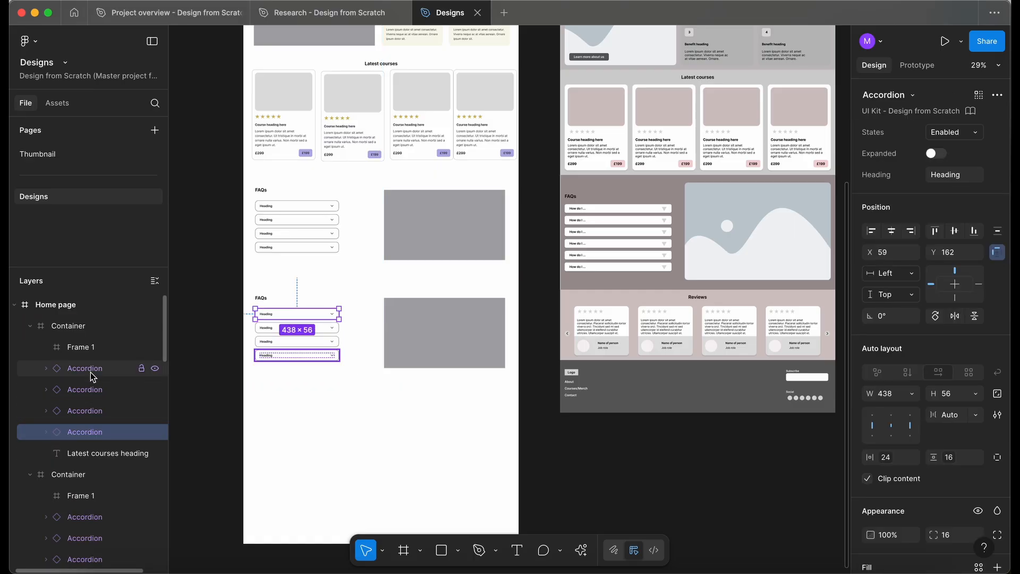
{"action": "left_click", "coordinate": [93, 351]}
{"action": "key", "text": "Delete"}
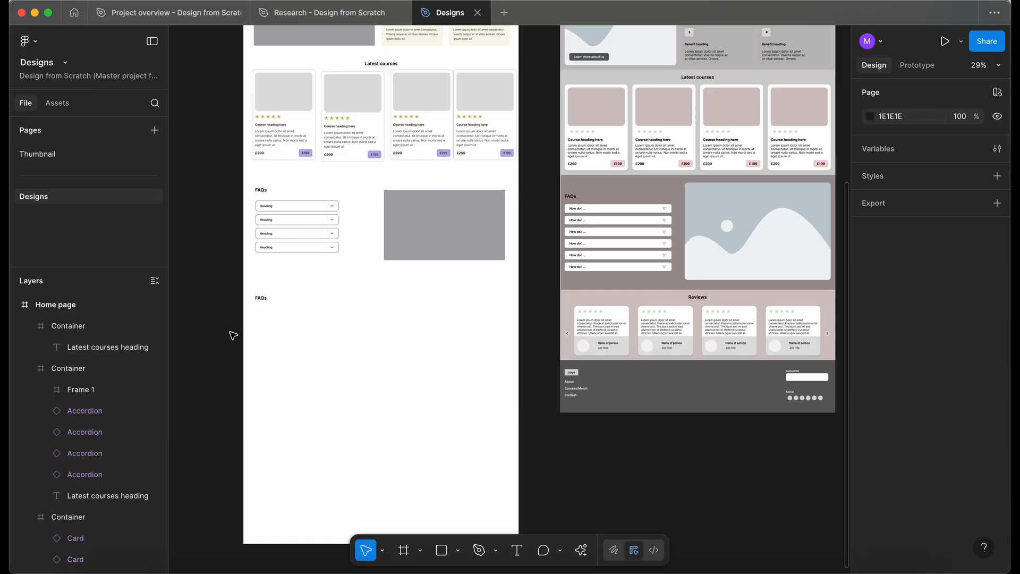
Center the duplicated heading in its container and rename it Reviews.
{"action": "left_click", "coordinate": [264, 296]}
{"action": "double_click", "coordinate": [260, 298]}
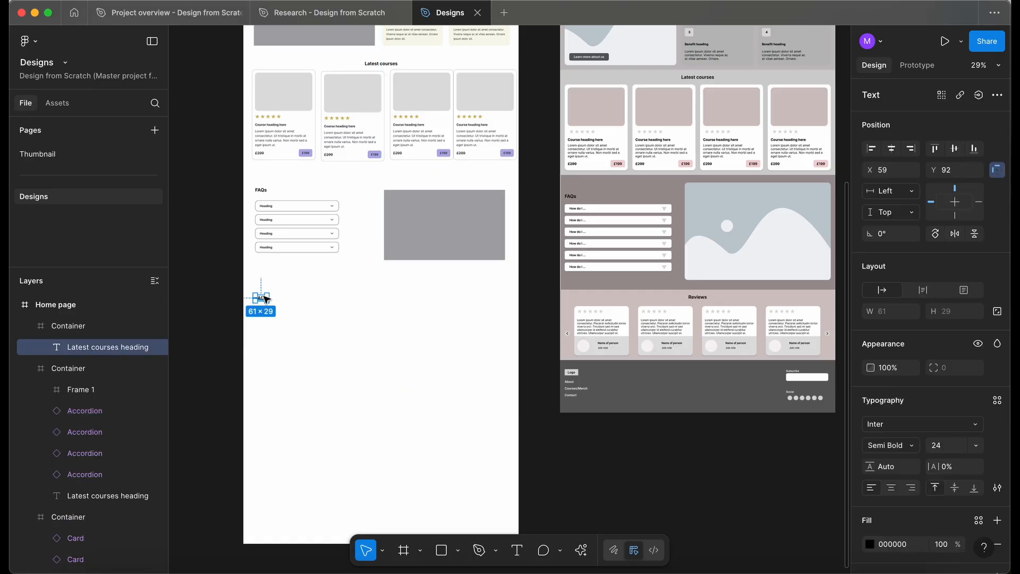
{"action": "left_click_drag", "start_coordinate": [274, 299], "coordinate": [386, 300]}
{"action": "double_click", "coordinate": [384, 296]}
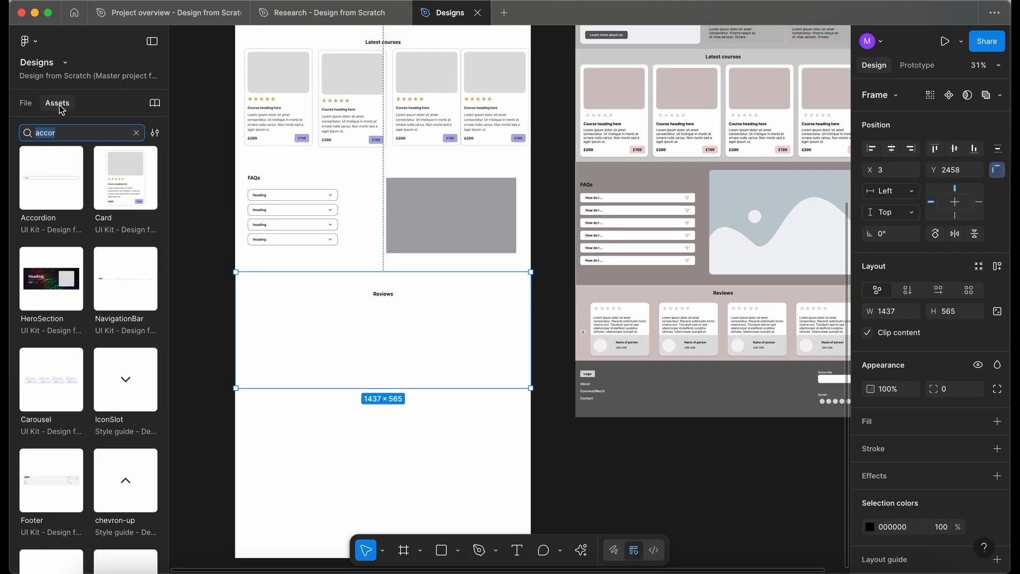
Insert a Carousel component below the Reviews heading and set its width to about 1395.
{"action": "type", "text": "carou"}
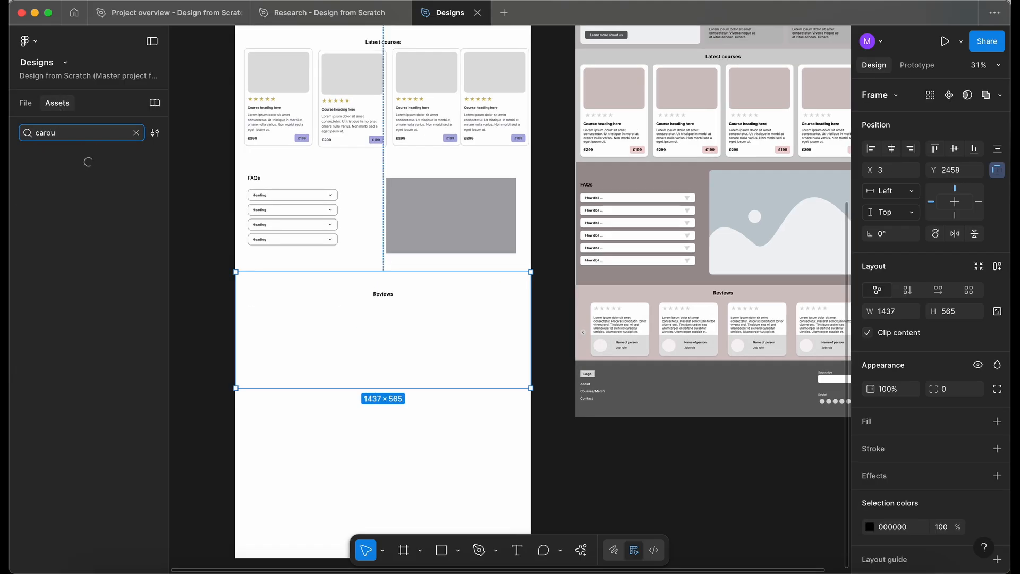
{"action": "left_click_drag", "start_coordinate": [47, 173], "coordinate": [445, 314]}
{"action": "scroll", "coordinate": [342, 379], "scroll_direction": "down", "scroll_amount": 2}
{"action": "scroll", "coordinate": [366, 311], "scroll_direction": "up", "scroll_amount": 2}
{"action": "left_click_drag", "start_coordinate": [667, 313], "coordinate": [558, 318]}
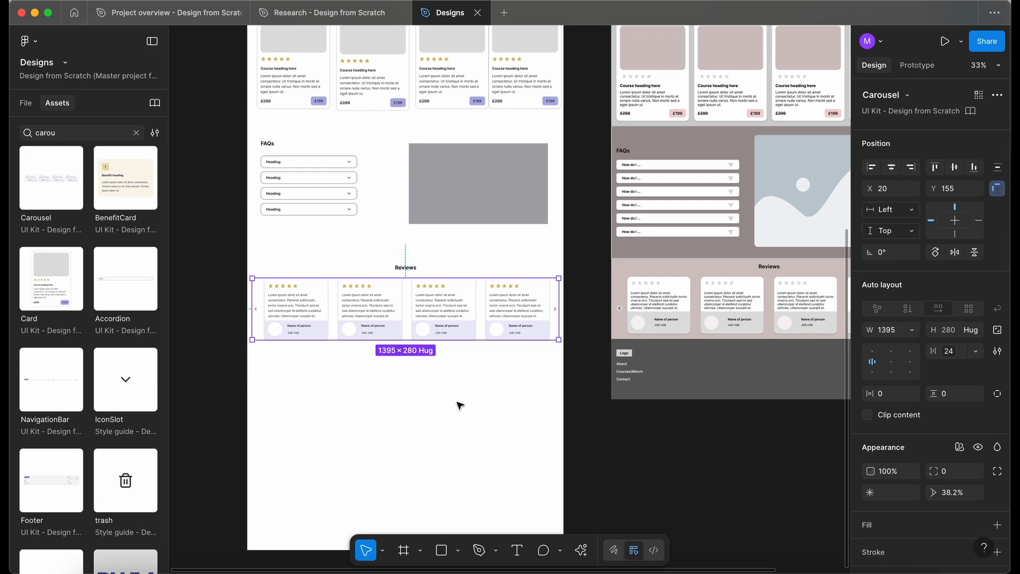
{"action": "left_click", "coordinate": [394, 400]}
{"action": "scroll", "coordinate": [393, 400], "scroll_direction": "down", "scroll_amount": 3}
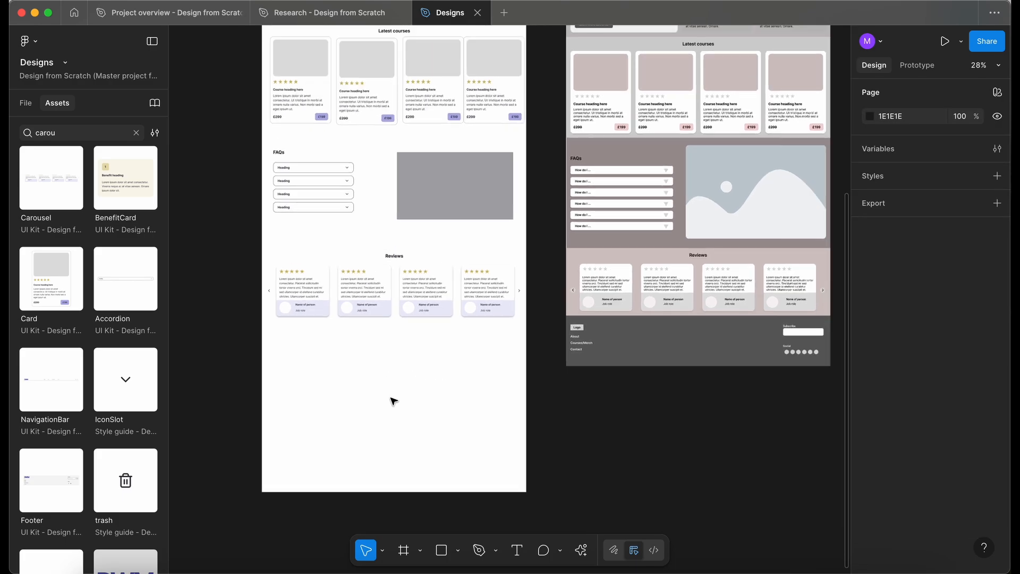
Search the library assets for footer and place the Footer component at the bottom of the Home page frame.
{"action": "double_click", "coordinate": [59, 133]}
{"action": "type", "text": "f"}
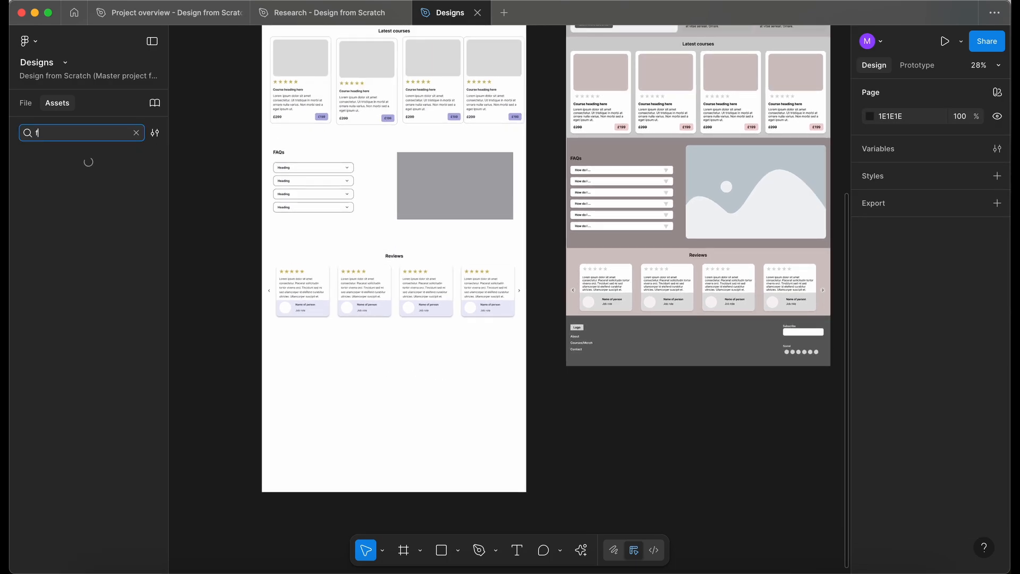
{"action": "type", "text": "ooter"}
{"action": "left_click_drag", "start_coordinate": [51, 177], "coordinate": [348, 367]}
{"action": "left_click", "coordinate": [334, 422]}
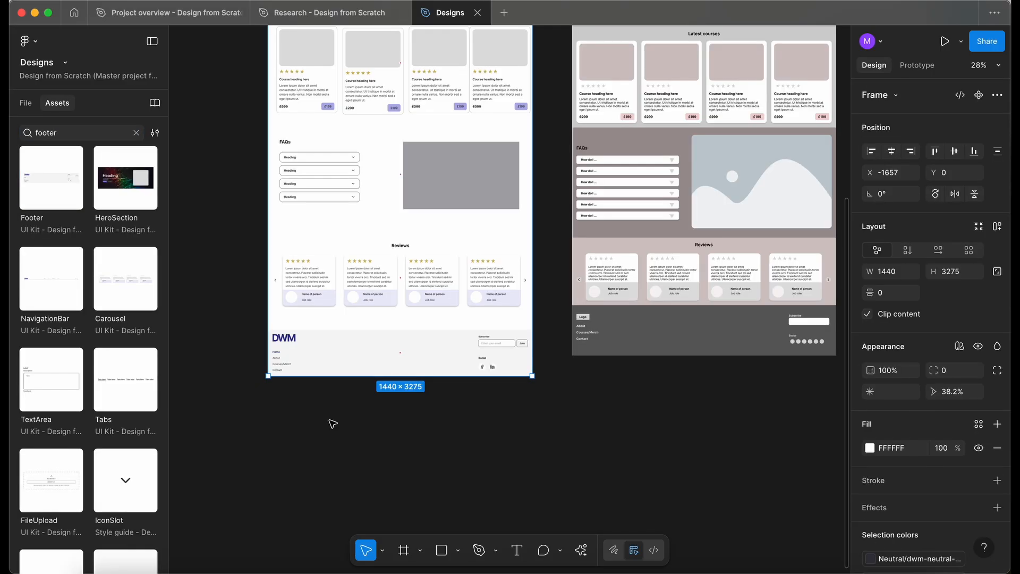
{"action": "left_click", "coordinate": [351, 418]}
Duplicate the hero section outside the Home page frame and detach the copy from its component.
{"action": "scroll", "coordinate": [350, 417], "scroll_direction": "up", "scroll_amount": 1}
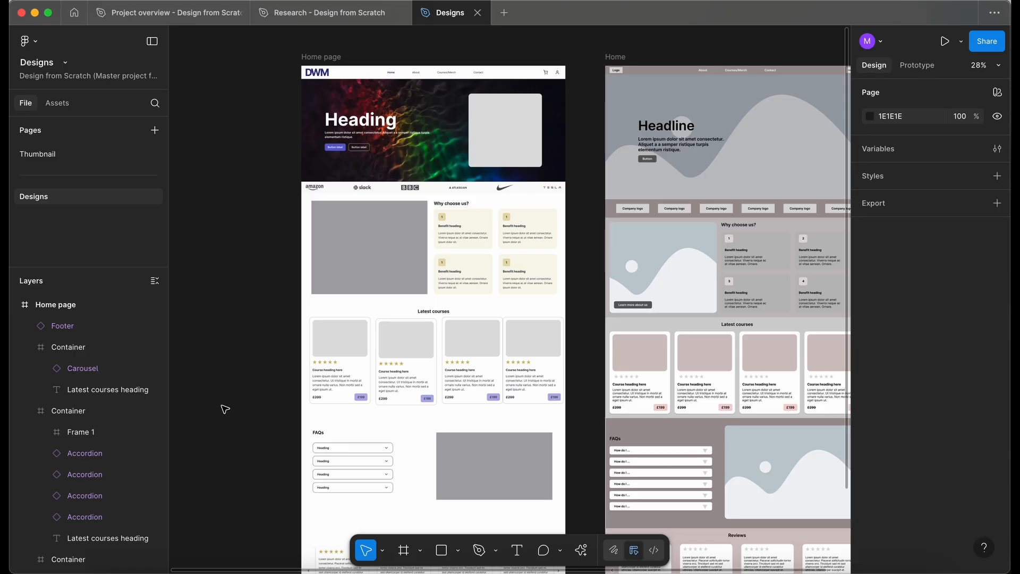
{"action": "scroll", "coordinate": [375, 253], "scroll_direction": "left", "scroll_amount": 4}
{"action": "scroll", "coordinate": [375, 252], "scroll_direction": "up", "scroll_amount": 3}
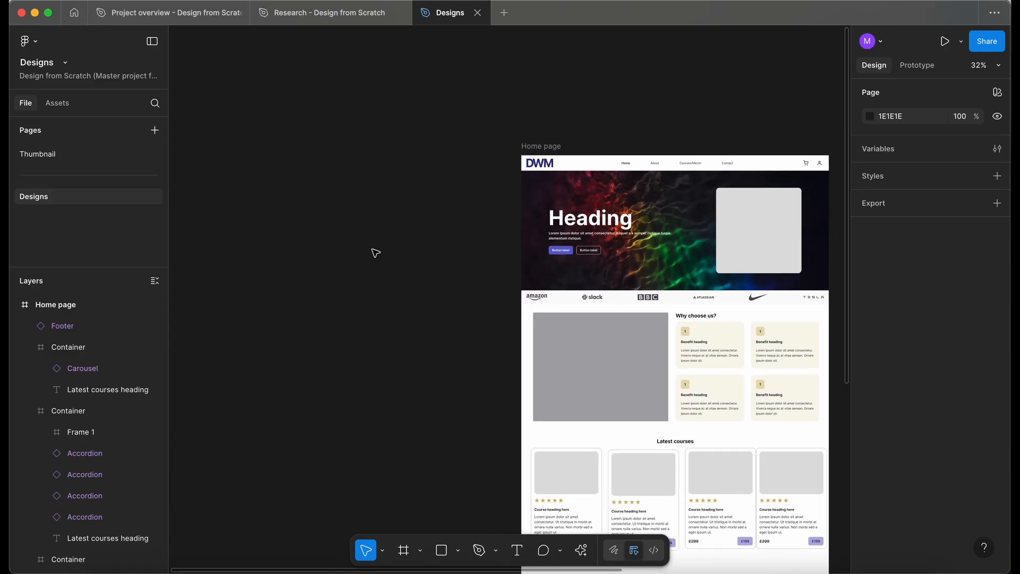
{"action": "left_click", "coordinate": [588, 227]}
{"action": "left_click_drag", "start_coordinate": [665, 214], "coordinate": [336, 218]}
{"action": "scroll", "coordinate": [337, 218], "scroll_direction": "left", "scroll_amount": 2}
{"action": "right_click", "coordinate": [388, 228]}
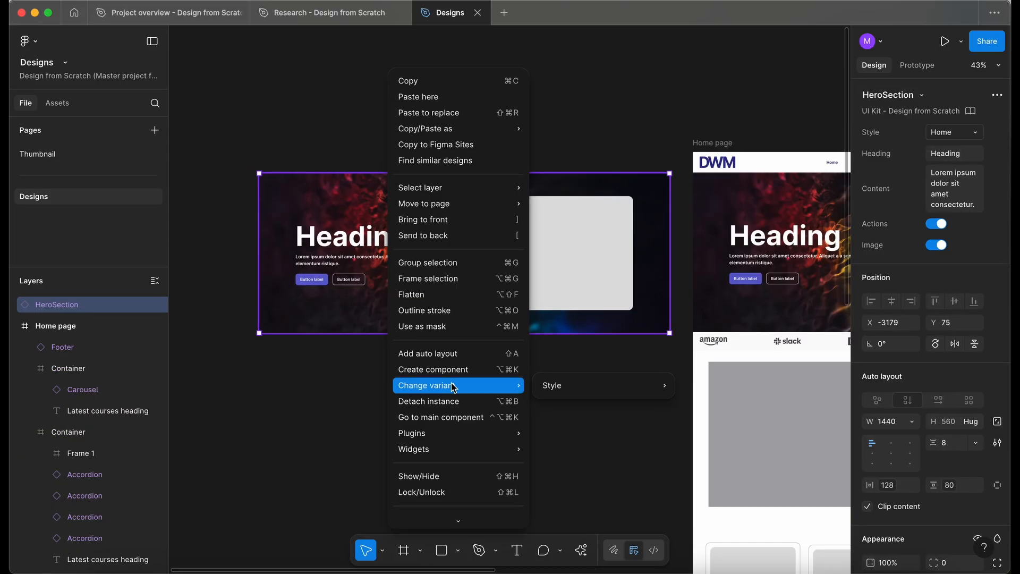
{"action": "left_click", "coordinate": [451, 393]}
{"action": "scroll", "coordinate": [451, 393], "scroll_direction": "up", "scroll_amount": 2}
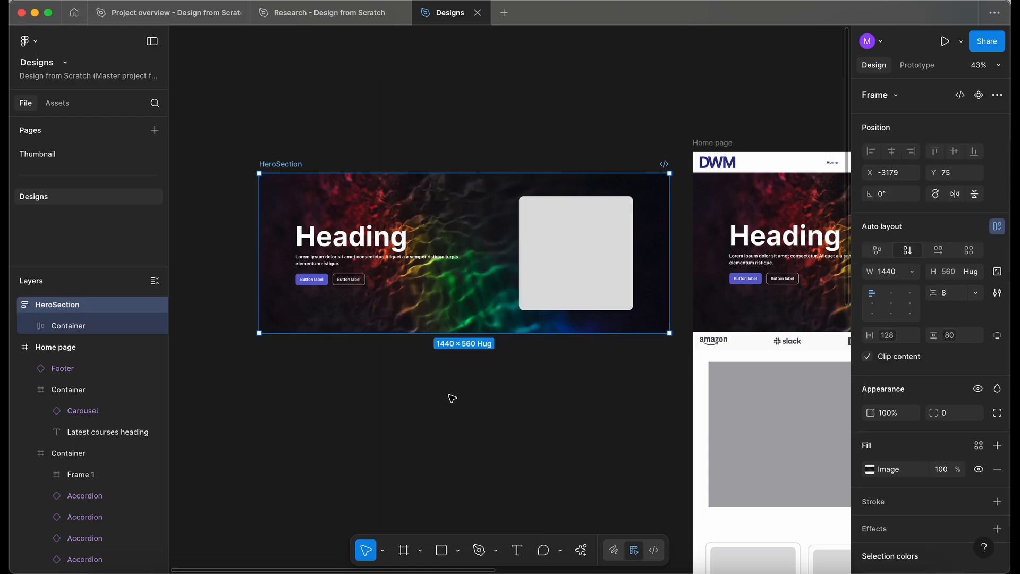
Insert an abstract image from the Pexels plugin onto the canvas.
{"action": "left_click", "coordinate": [452, 399]}
{"action": "scroll", "coordinate": [452, 398], "scroll_direction": "down", "scroll_amount": 3}
{"action": "left_click", "coordinate": [583, 559]}
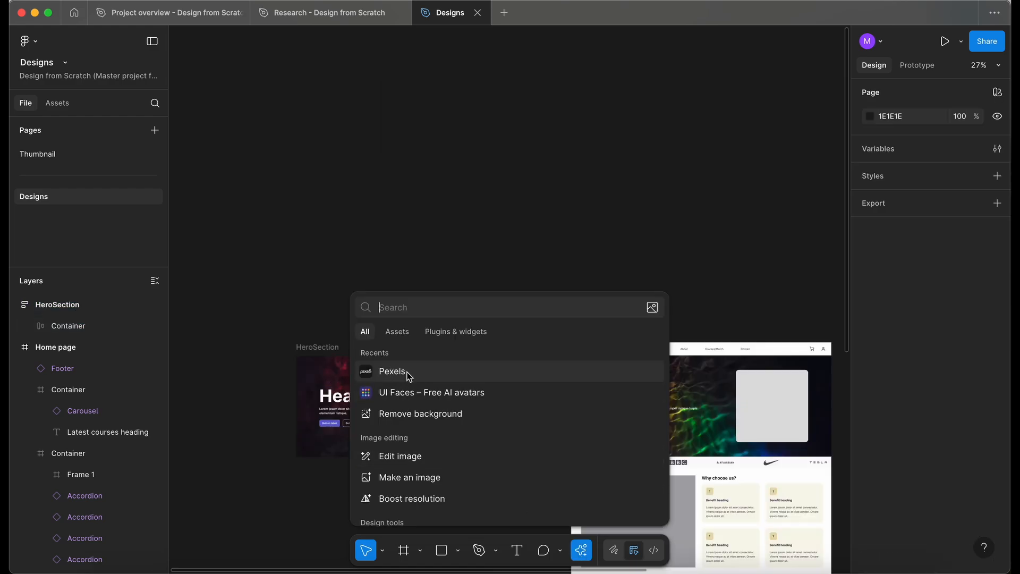
{"action": "left_click", "coordinate": [389, 205]}
{"action": "scroll", "coordinate": [389, 204], "scroll_direction": "up", "scroll_amount": 5}
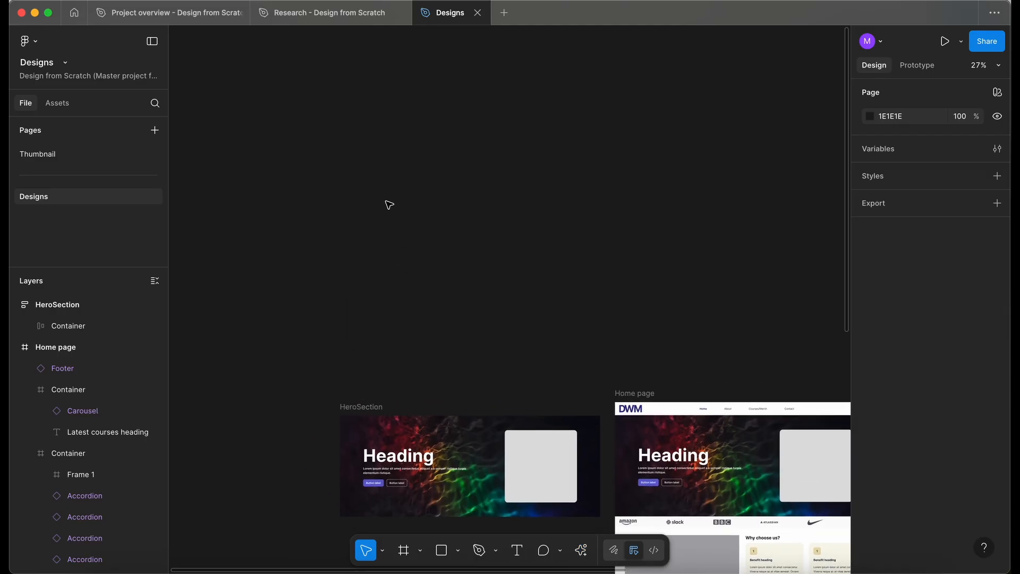
{"action": "key", "text": "ctrl+v"}
{"action": "scroll", "coordinate": [485, 211], "scroll_direction": "down", "scroll_amount": 3}
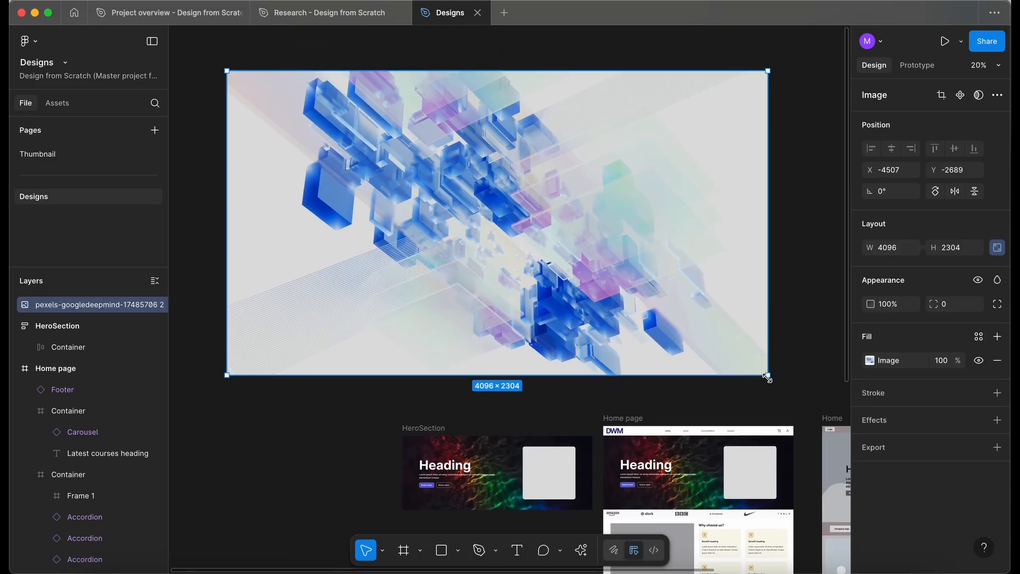
Resize the Pexels image to about 2254 × 1268 and apply it as the detached hero section's background fill.
{"action": "left_click_drag", "start_coordinate": [698, 336], "coordinate": [523, 236]}
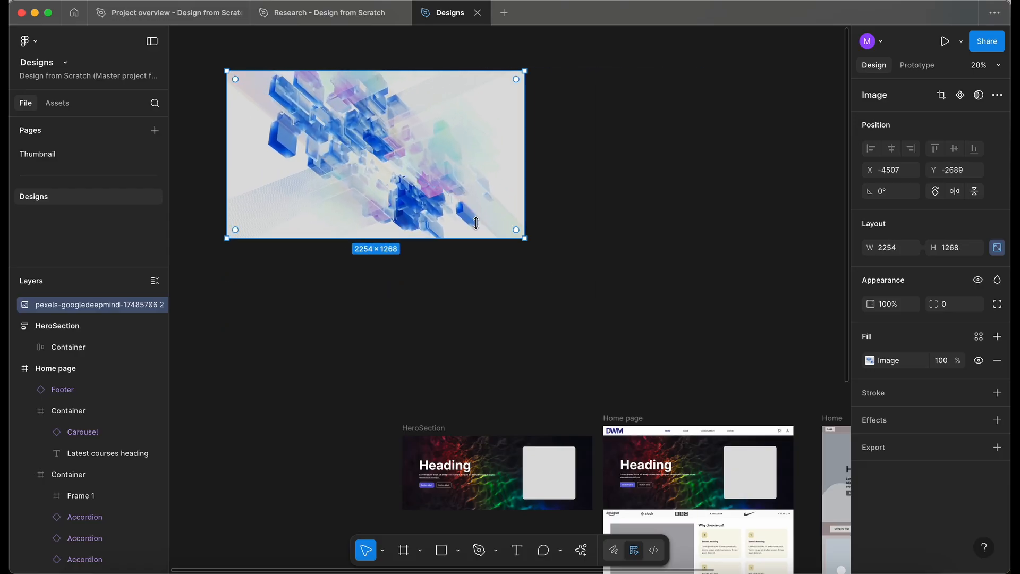
{"action": "left_click_drag", "start_coordinate": [393, 169], "coordinate": [455, 319]}
{"action": "scroll", "coordinate": [178, 392], "scroll_direction": "up", "scroll_amount": 3}
{"action": "left_click", "coordinate": [96, 326]}
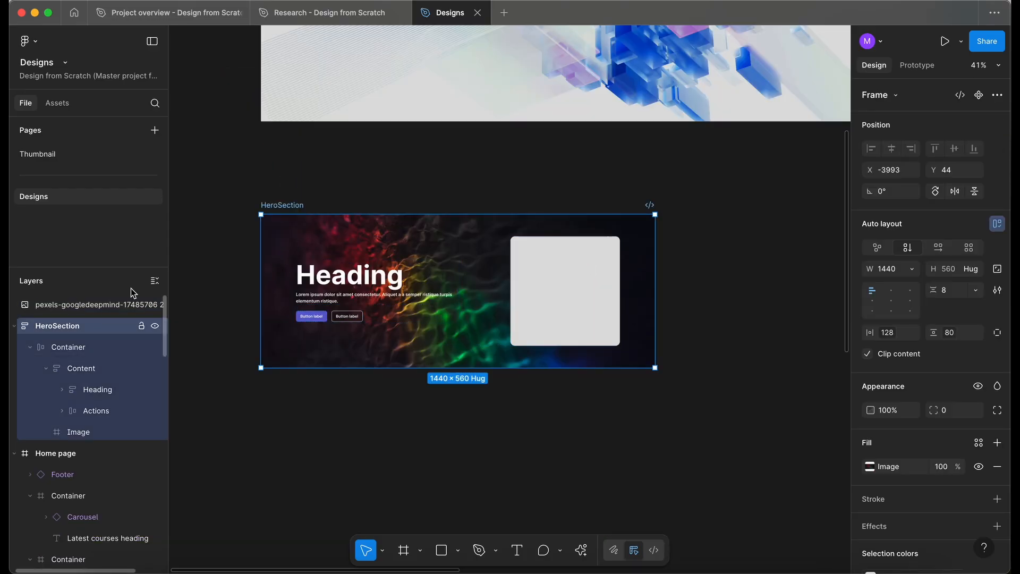
{"action": "left_click", "coordinate": [871, 468]}
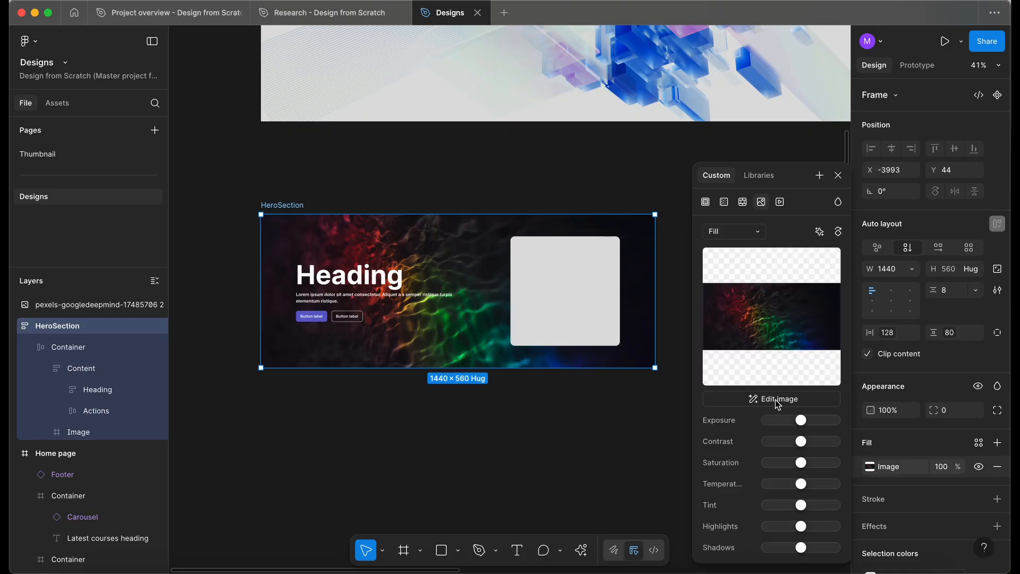
{"action": "mouse_move", "coordinate": [786, 304]}
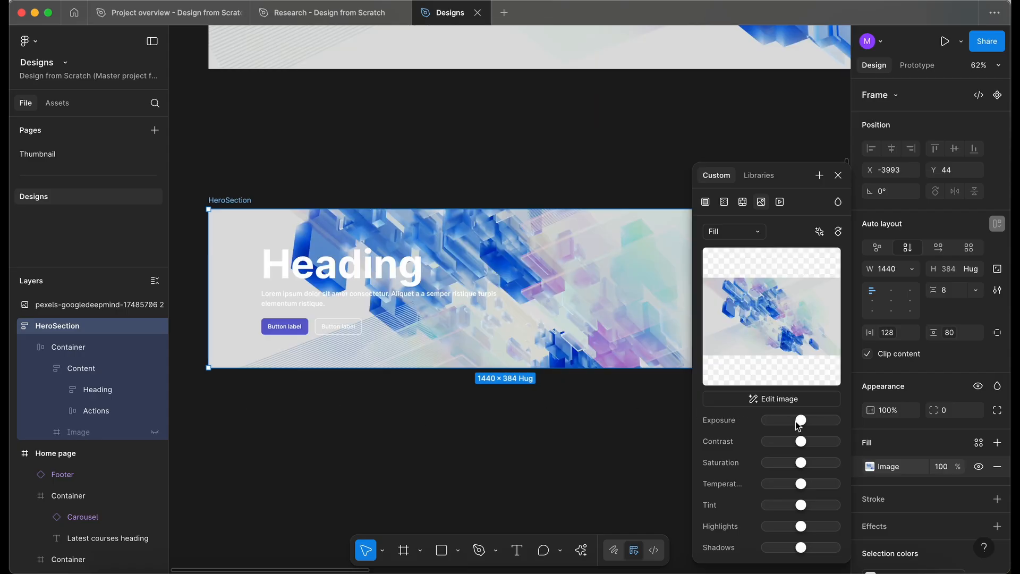
Lower the exposure of the hero section's background image.
{"action": "left_click_drag", "start_coordinate": [802, 425], "coordinate": [793, 429]}
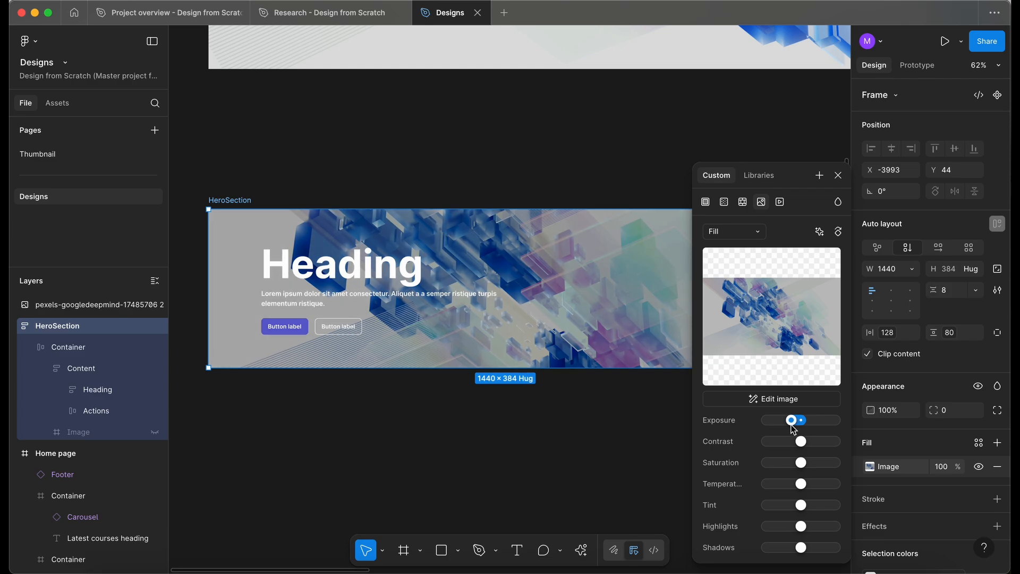
{"action": "left_click", "coordinate": [464, 419]}
{"action": "left_click", "coordinate": [837, 176]}
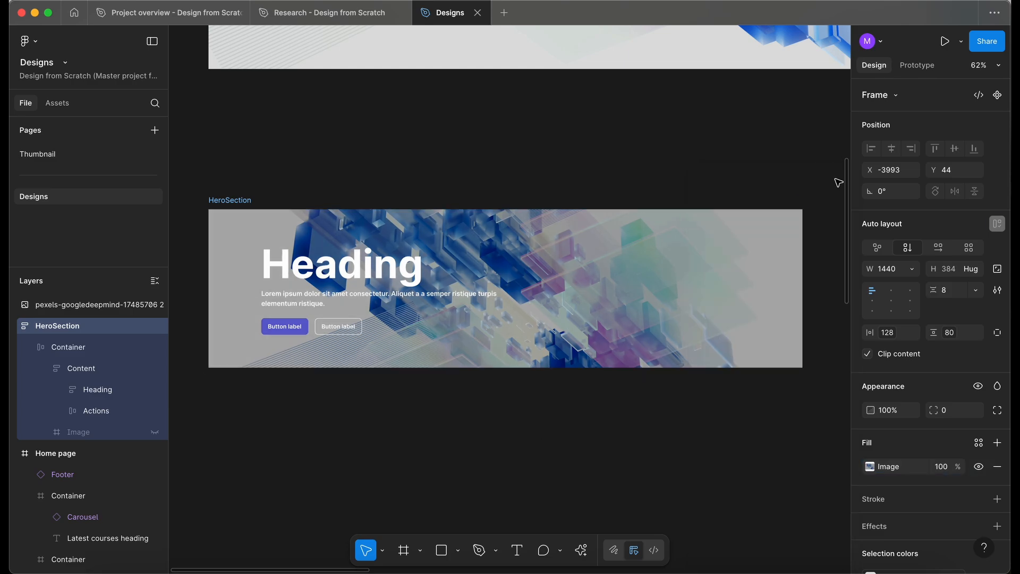
Draw a frame about 1486 × 481 enclosing the detached hero section.
{"action": "key", "text": "f"}
{"action": "scroll", "coordinate": [318, 425], "scroll_direction": "down", "scroll_amount": 1}
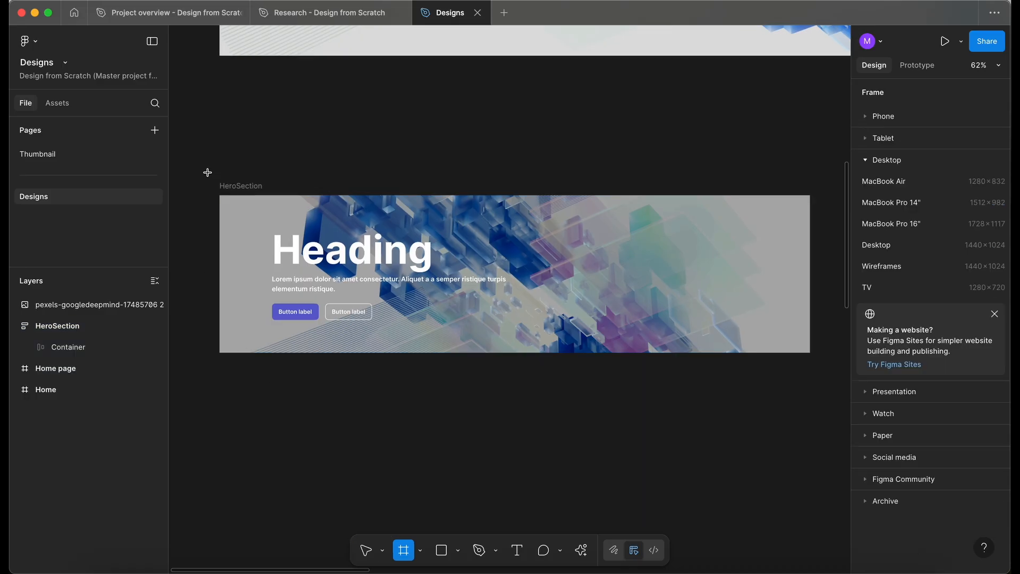
{"action": "mouse_move", "coordinate": [207, 173]}
{"action": "left_mouse_down"}
{"action": "mouse_move", "coordinate": [678, 346]}
{"action": "mouse_move", "coordinate": [817, 370]}
{"action": "left_mouse_up"}
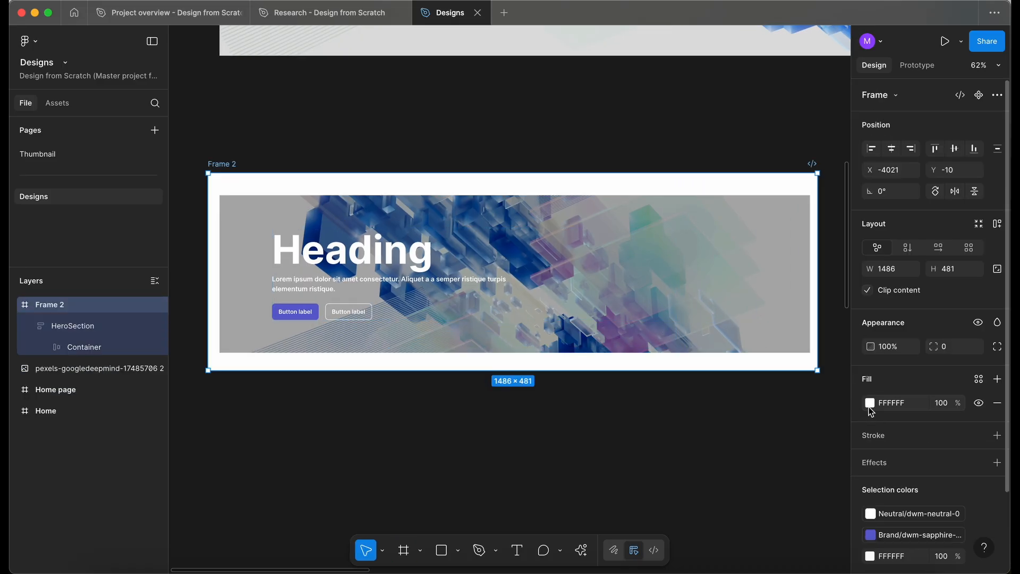
Fill the new frame with the dwm-sapphire-500 colour style from the library.
{"action": "left_click", "coordinate": [868, 407]}
{"action": "left_click", "coordinate": [773, 223]}
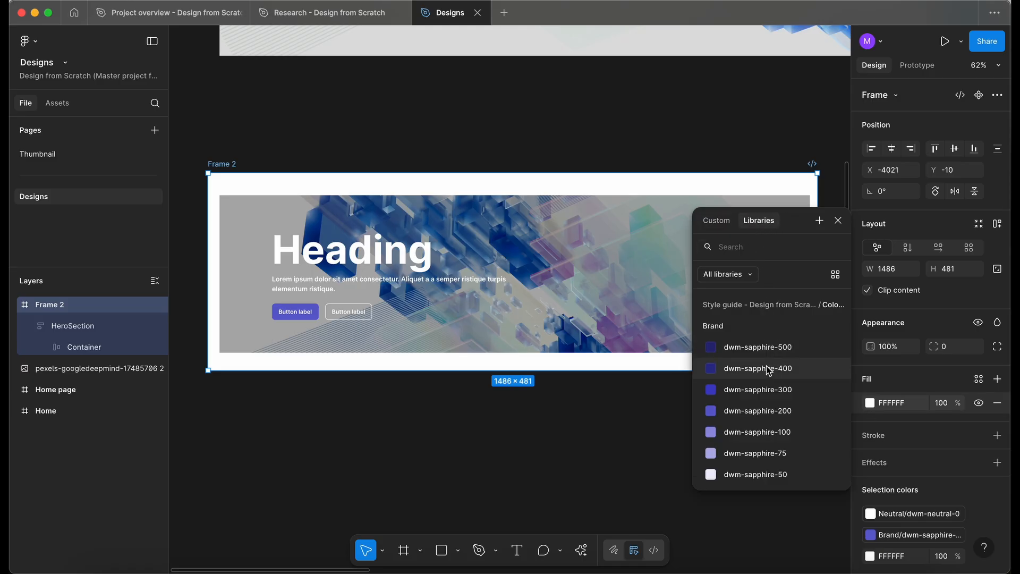
{"action": "left_click", "coordinate": [773, 351]}
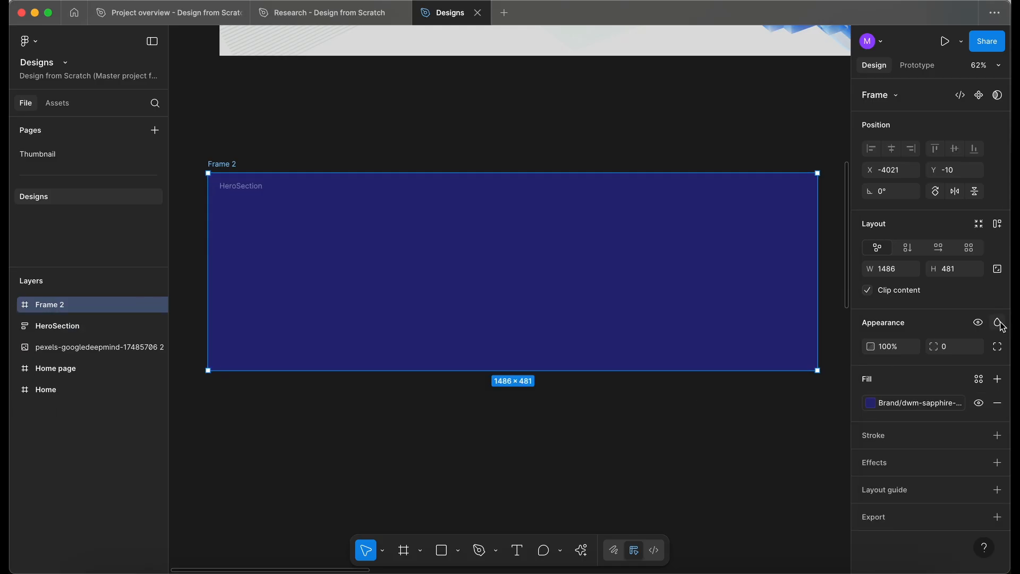
Set the new frame's blend mode to Soft light.
{"action": "left_click", "coordinate": [997, 322]}
{"action": "scroll", "coordinate": [975, 297], "scroll_direction": "down", "scroll_amount": 2}
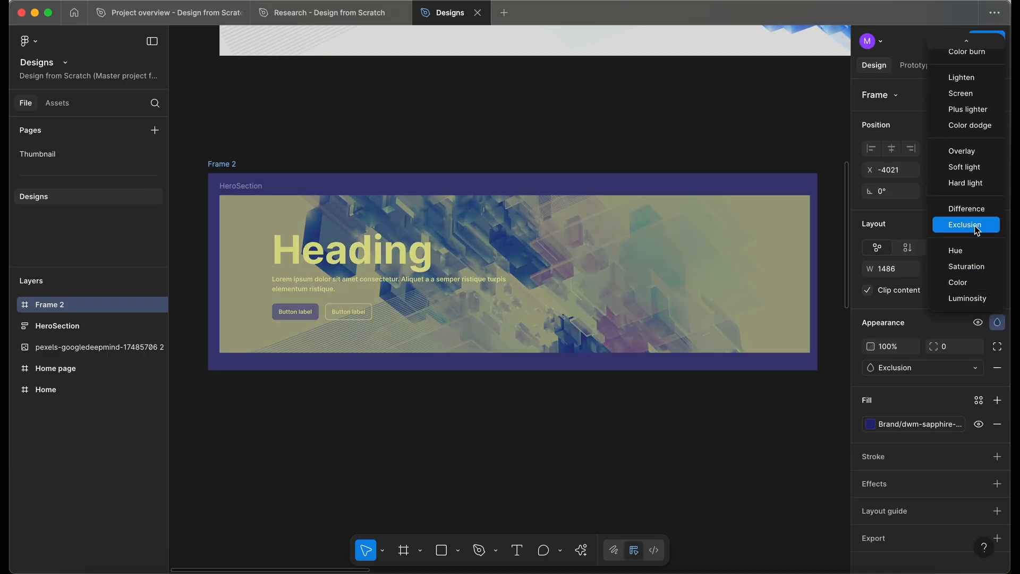
{"action": "left_click", "coordinate": [974, 172]}
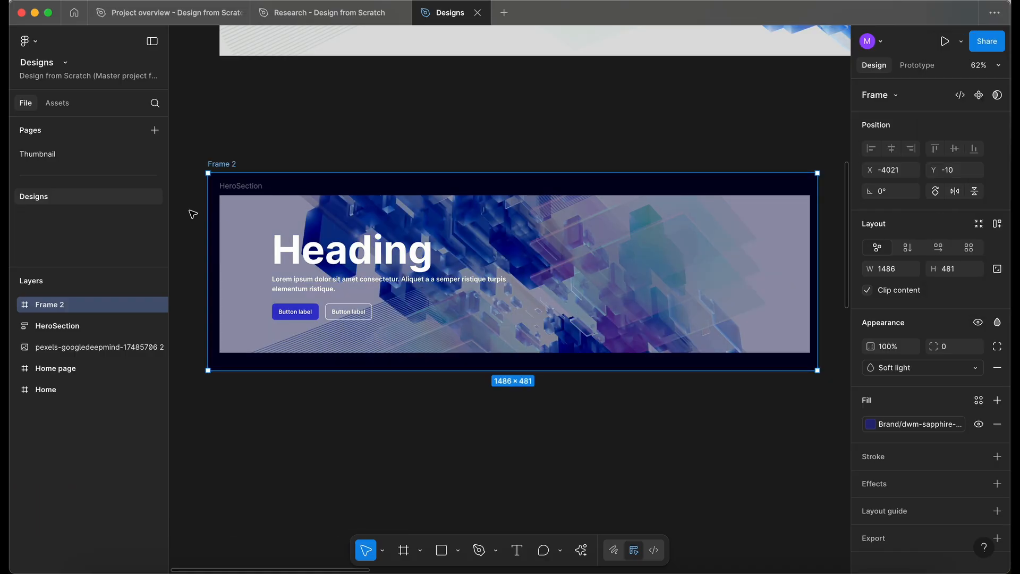
Raise the hero section's background image exposure slightly.
{"action": "left_click", "coordinate": [55, 326]}
{"action": "left_click", "coordinate": [869, 466]}
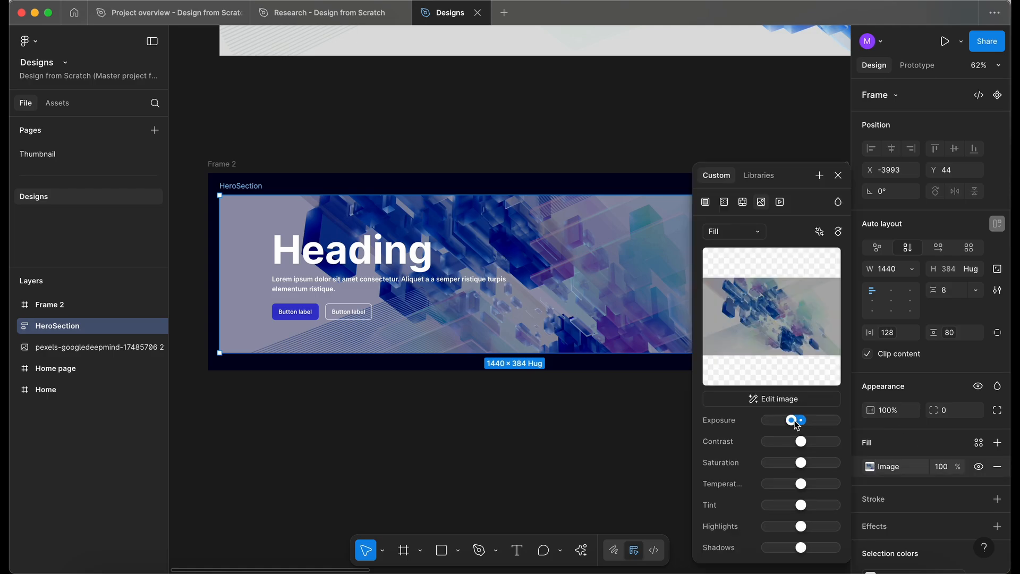
{"action": "left_click_drag", "start_coordinate": [792, 420], "coordinate": [793, 420]}
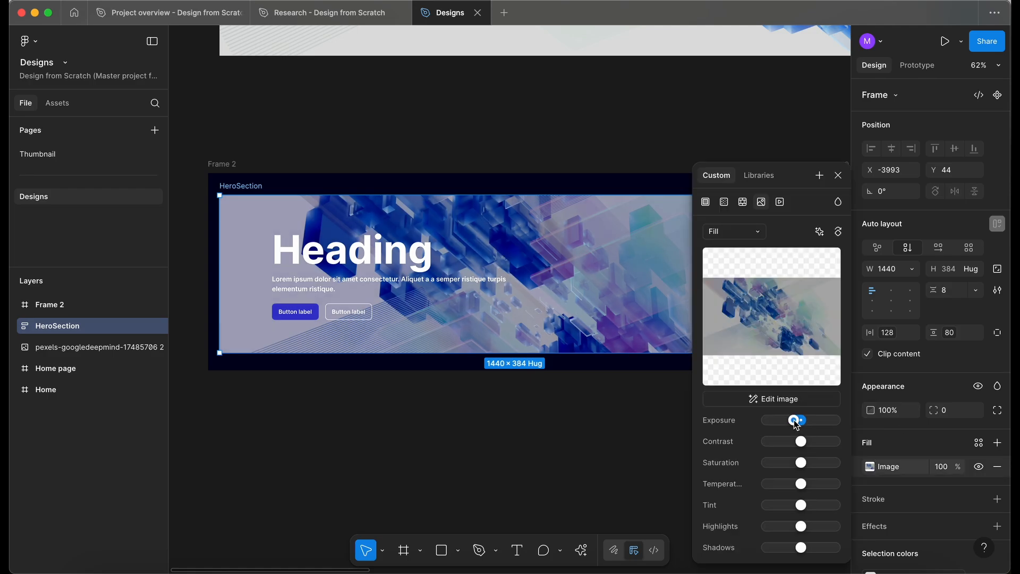
Widen the frame around the hero section to 1506.
{"action": "left_click_drag", "start_coordinate": [208, 191], "coordinate": [199, 235]}
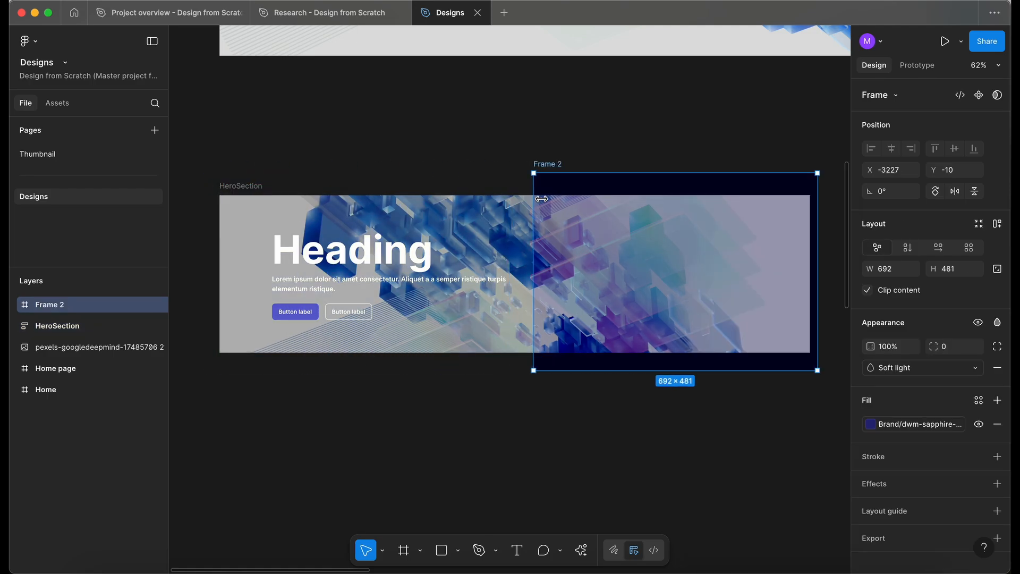
{"action": "scroll", "coordinate": [318, 186], "scroll_direction": "up", "scroll_amount": 1}
{"action": "scroll", "coordinate": [318, 186], "scroll_direction": "left", "scroll_amount": 1}
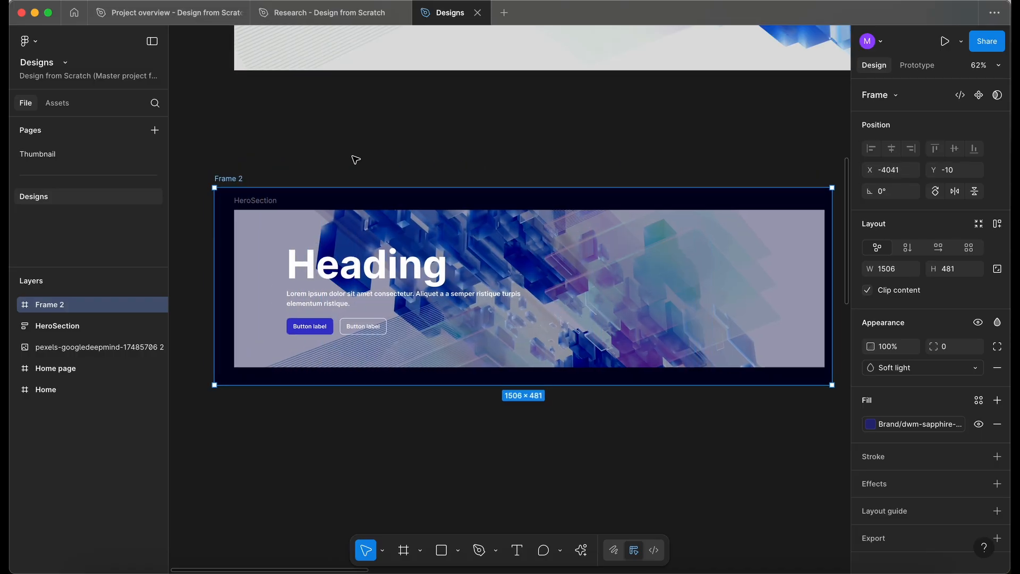
{"action": "scroll", "coordinate": [425, 175], "scroll_direction": "down", "scroll_amount": 2}
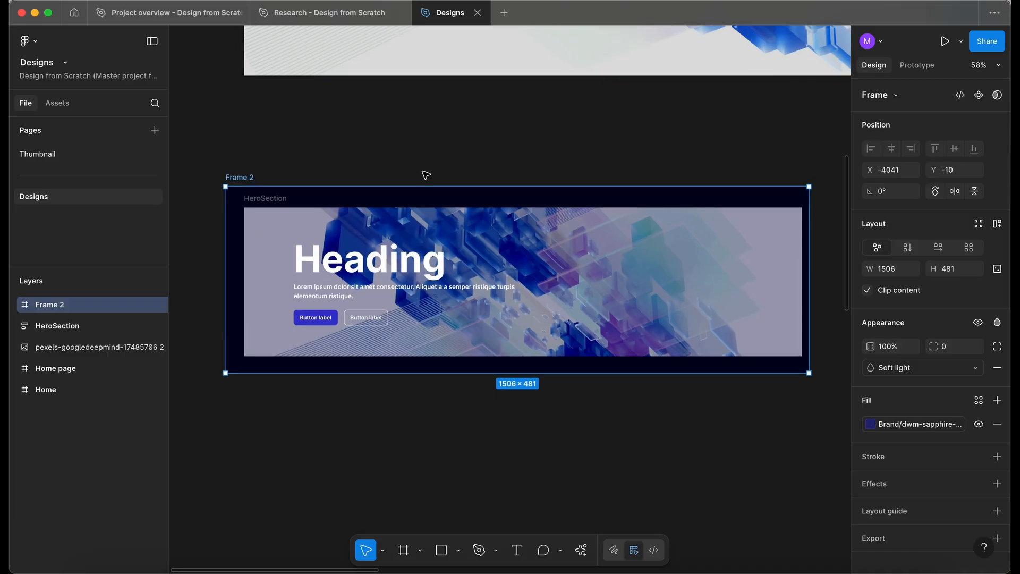
{"action": "scroll", "coordinate": [317, 265], "scroll_direction": "up", "scroll_amount": 3}
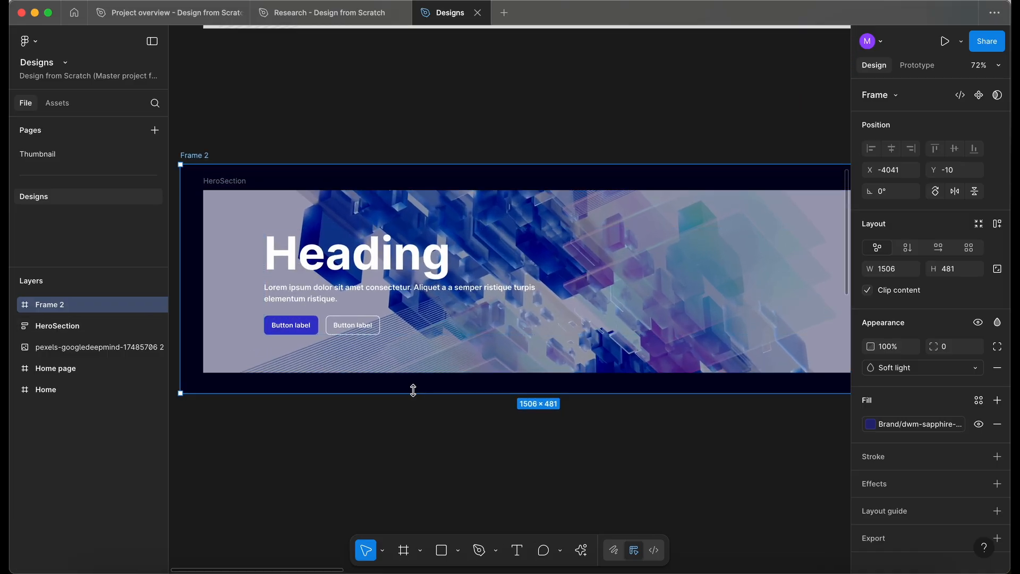
Inspect the hero section's layer structure and the overlay frame.
{"action": "left_click", "coordinate": [15, 326]}
{"action": "left_click", "coordinate": [73, 352]}
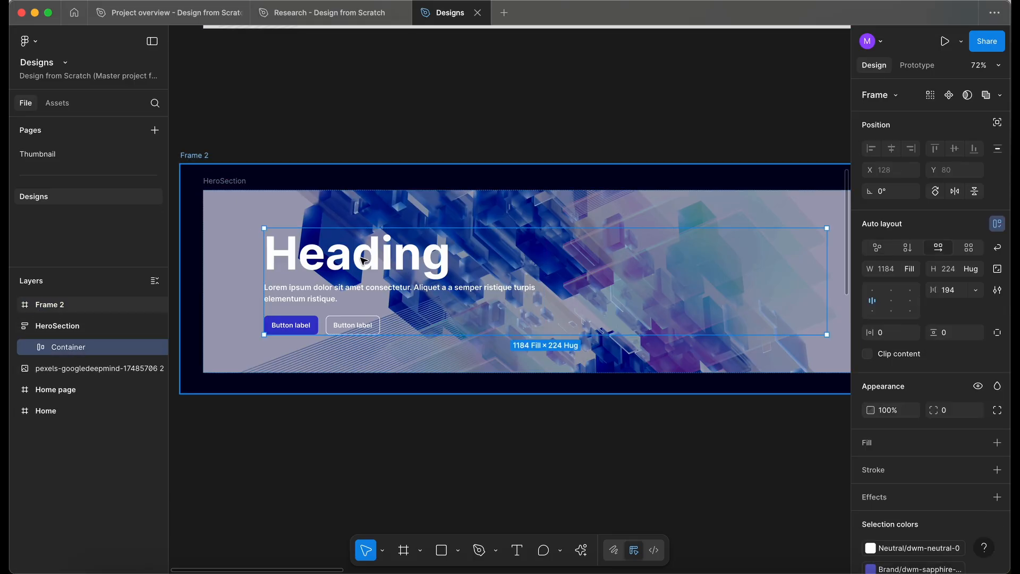
{"action": "left_click", "coordinate": [50, 305]}
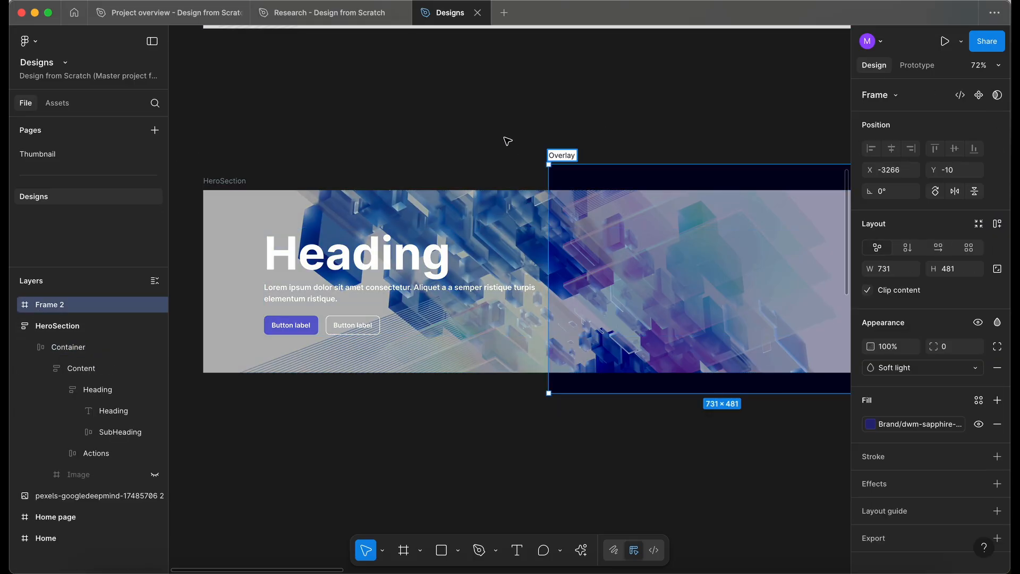
{"action": "left_click", "coordinate": [507, 141]}
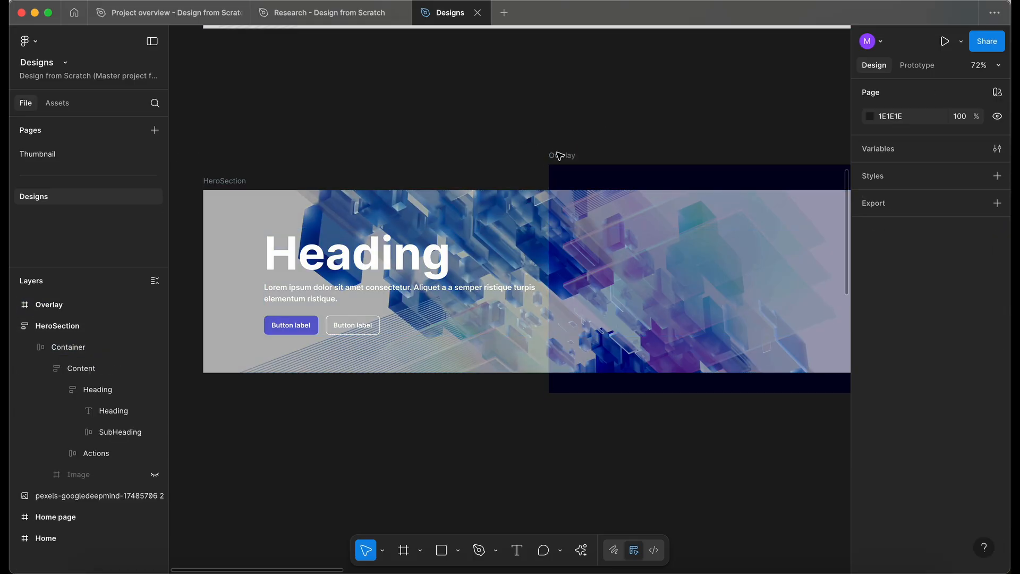
{"action": "left_click", "coordinate": [559, 155]}
Change the hero heading text to Level up your skills.
{"action": "left_click", "coordinate": [320, 263], "text": "super"}
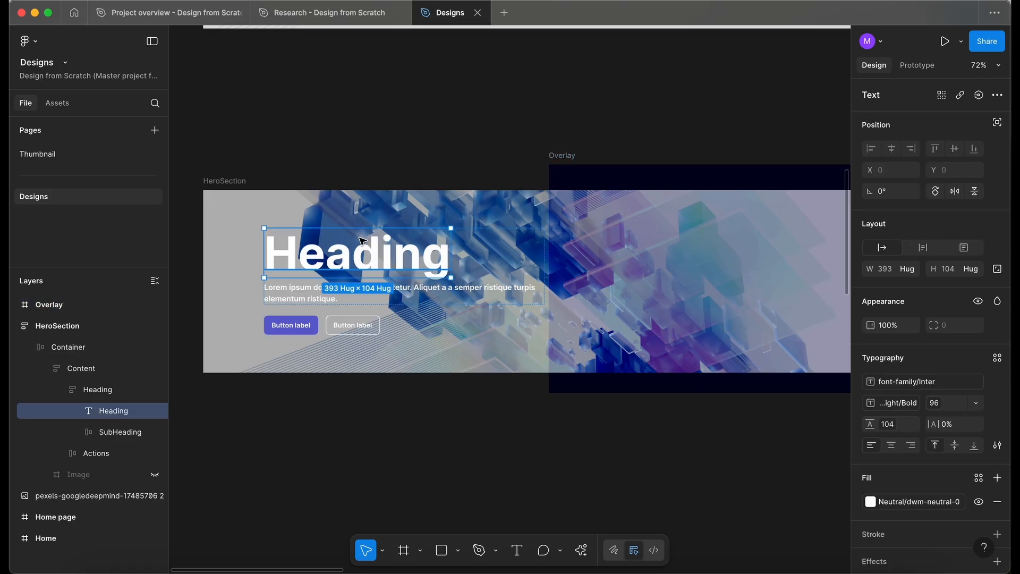
{"action": "double_click", "coordinate": [332, 260]}
{"action": "type", "text": "Level"}
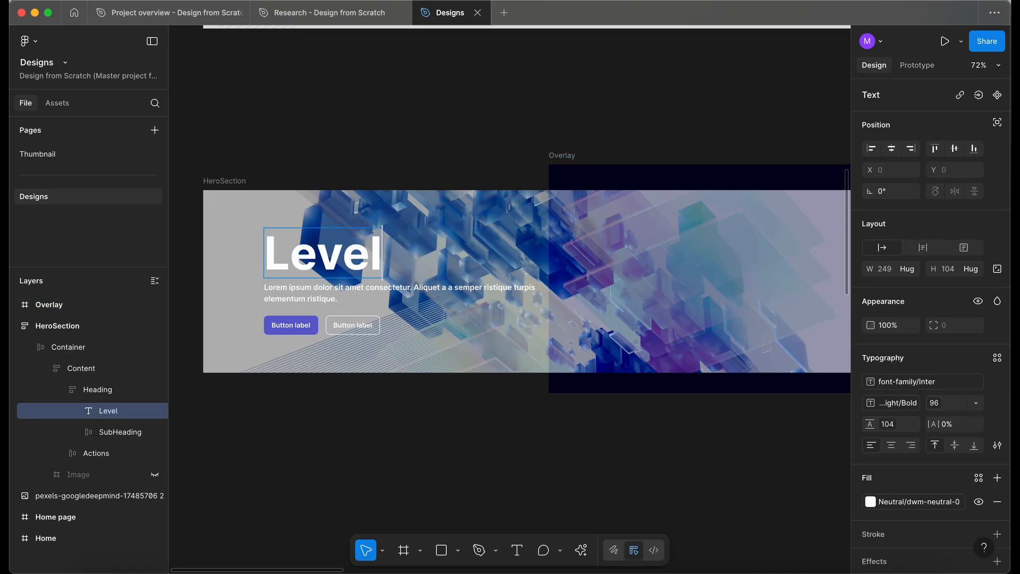
{"action": "type", "text": " up y"}
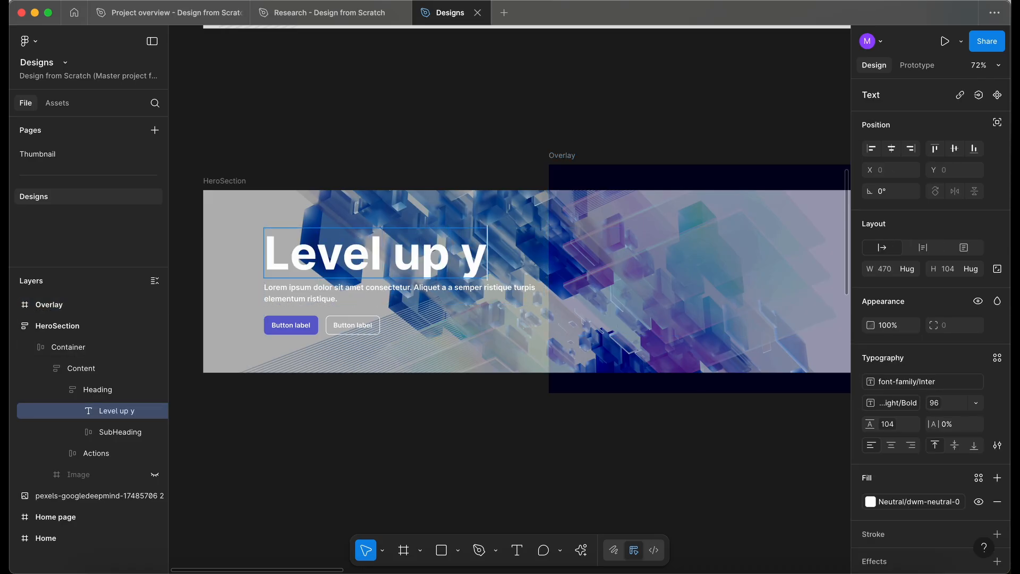
{"action": "type", "text": "our skills"}
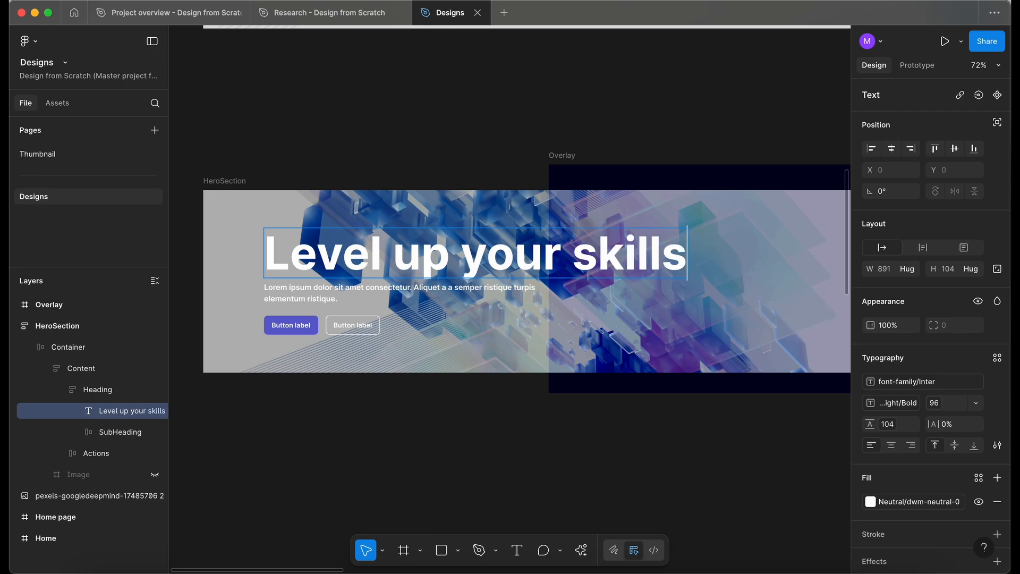
Replace the hero subheading with Gain practical, high-demand design skills through flexible online courses - learn at your own pace, anytime, anywhere.
{"action": "left_click", "coordinate": [288, 297]}
{"action": "double_click", "coordinate": [318, 296]}
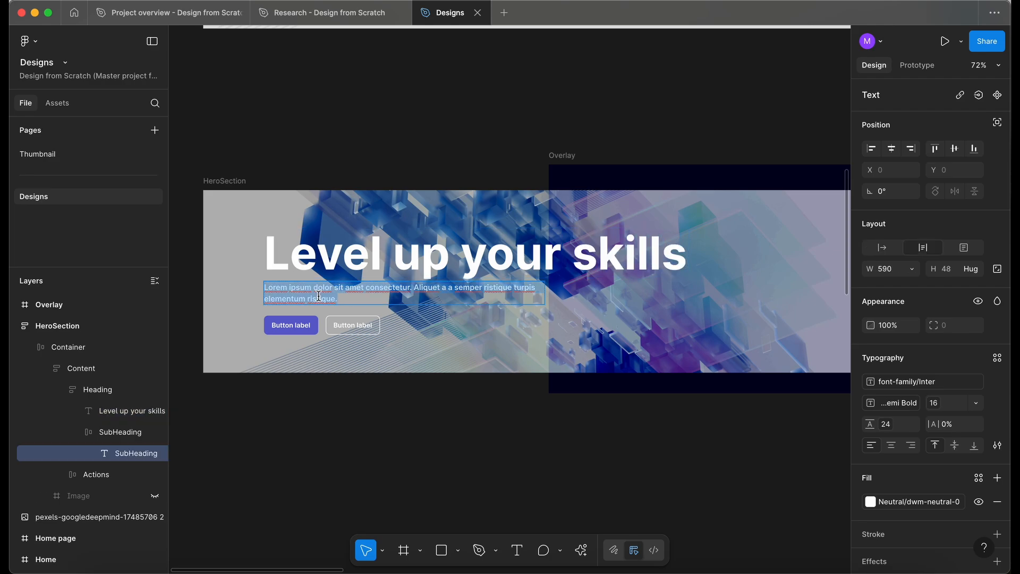
{"action": "type", "text": "Gain practical, high-demand design skills through flexible online courses - learn at your own pace, anytime, anywhere."}
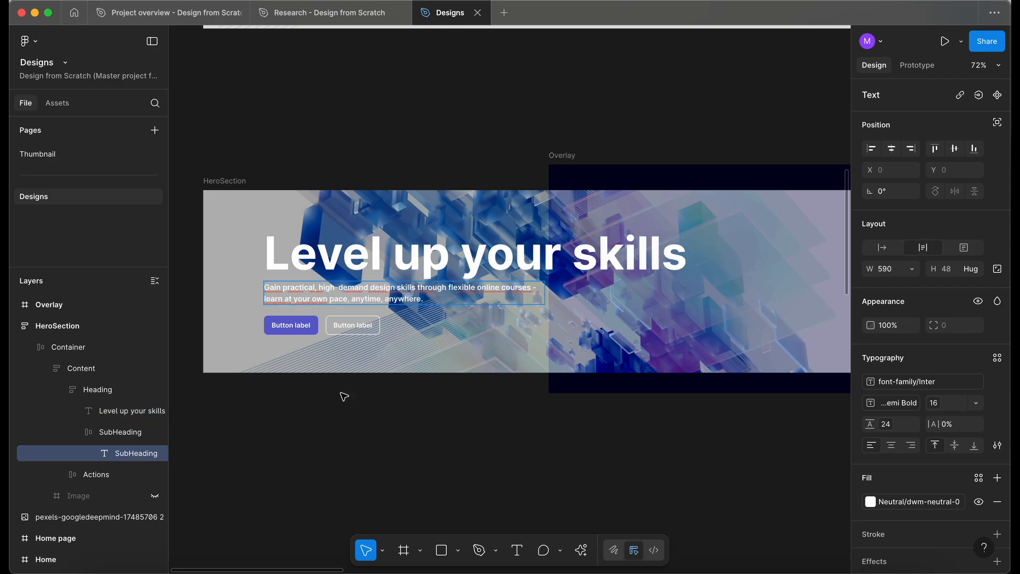
Relabel the primary hero button as View courses.
{"action": "left_click", "coordinate": [289, 325]}
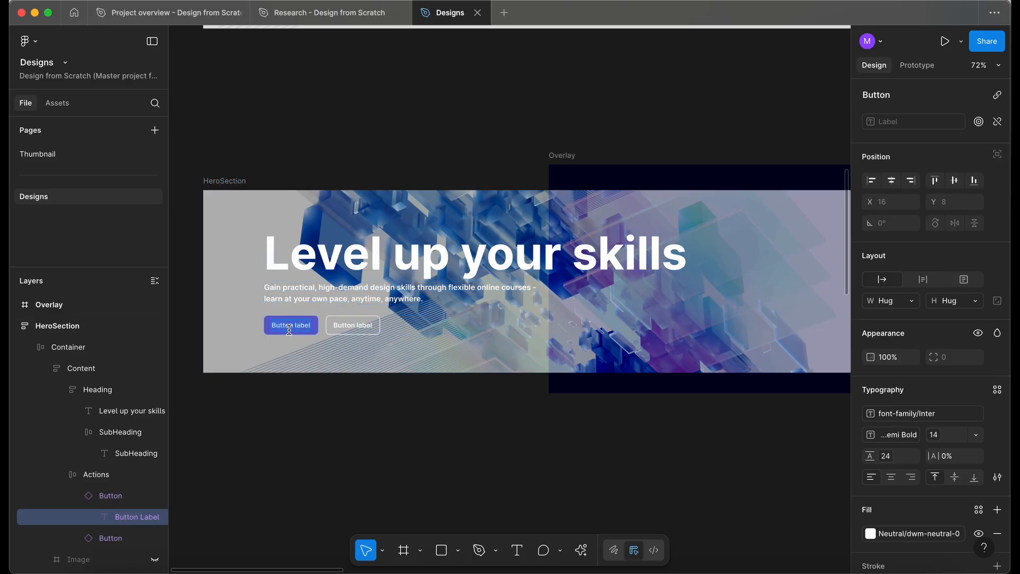
{"action": "double_click", "coordinate": [290, 329]}
{"action": "type", "text": "View courses"}
Relabel the secondary hero button as About us.
{"action": "left_click", "coordinate": [354, 325]}
{"action": "double_click", "coordinate": [353, 325]}
{"action": "type", "text": "Ab"}
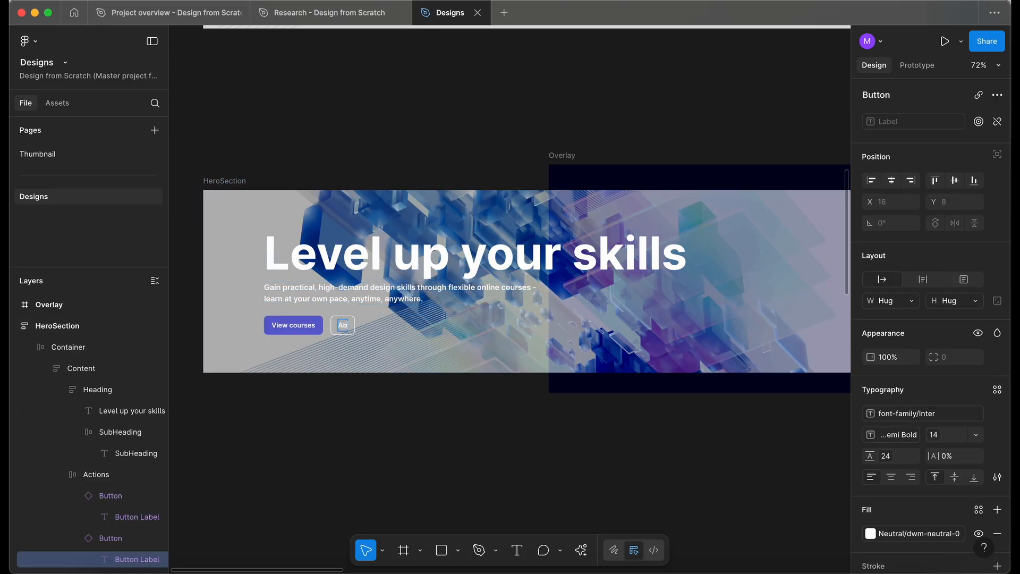
{"action": "type", "text": "out us"}
{"action": "left_click", "coordinate": [402, 382]}
Move the Overlay frame so it covers the hero section.
{"action": "scroll", "coordinate": [402, 386], "scroll_direction": "down", "scroll_amount": 3}
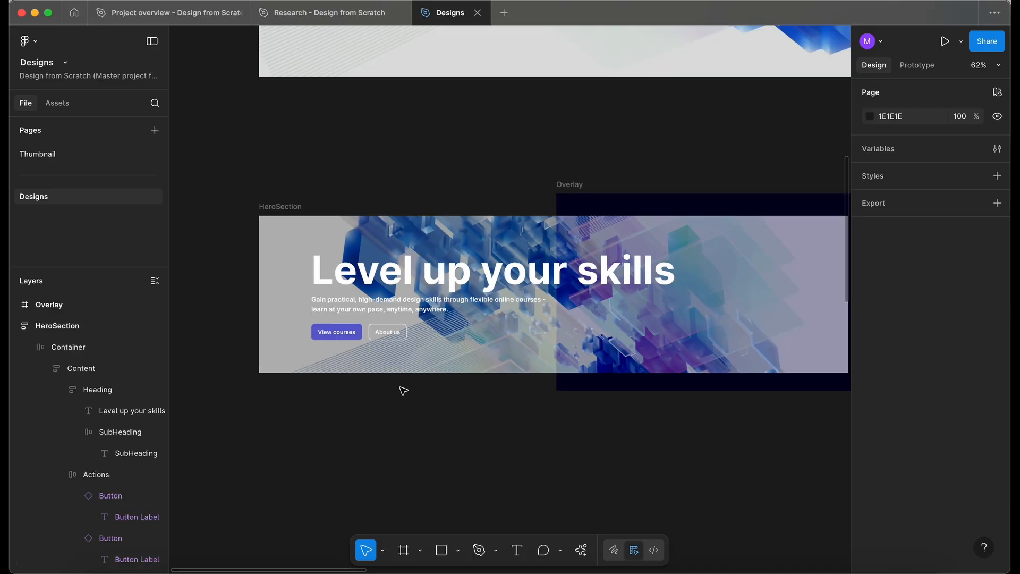
{"action": "left_click", "coordinate": [556, 221]}
{"action": "left_click", "coordinate": [556, 221]}
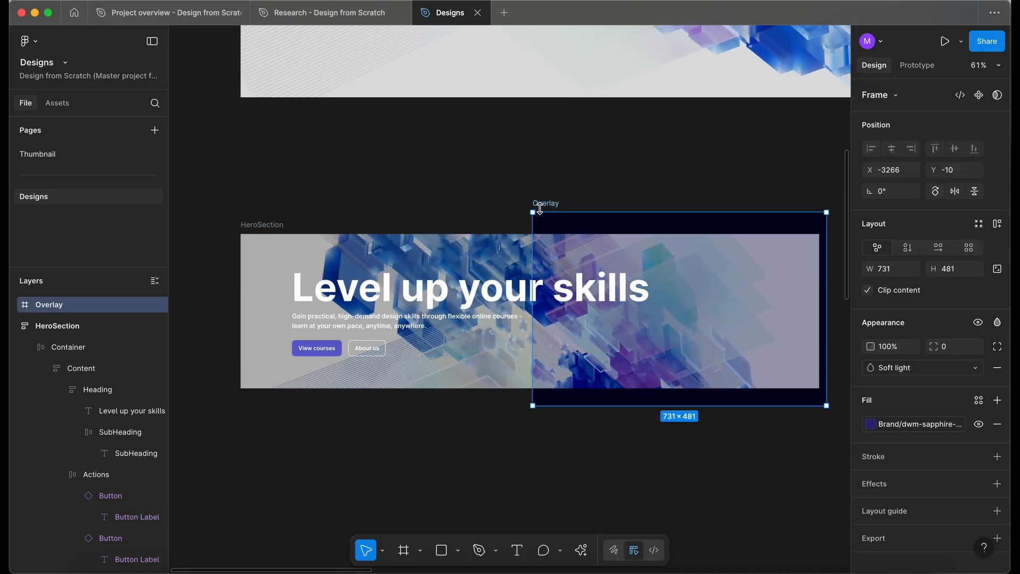
{"action": "left_click_drag", "start_coordinate": [532, 222], "coordinate": [214, 235]}
{"action": "left_click_drag", "start_coordinate": [213, 236], "coordinate": [229, 235]}
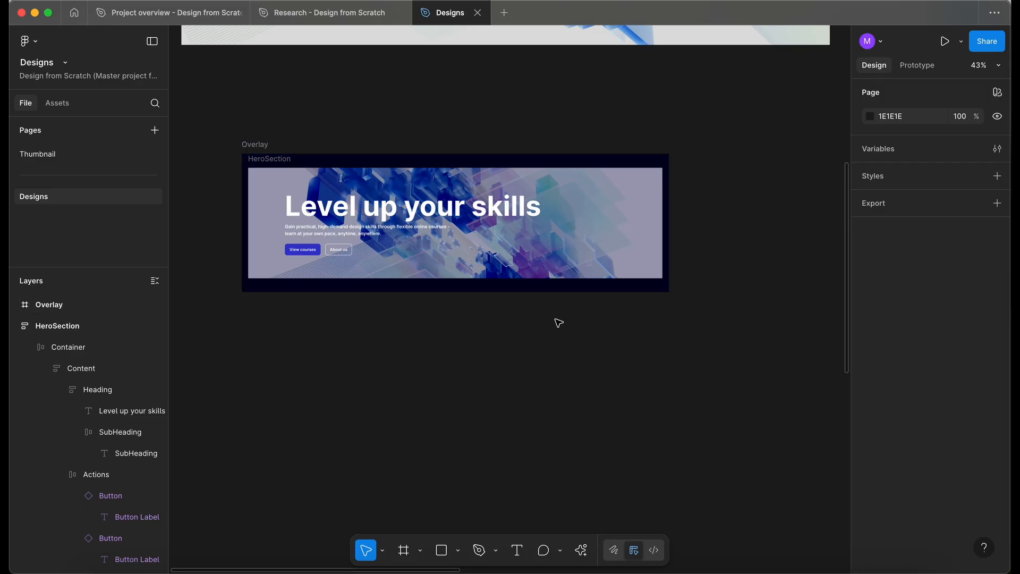
Open the UI Kit library file on its Hero section page.
{"action": "left_click", "coordinate": [74, 13]}
{"action": "left_click", "coordinate": [348, 471]}
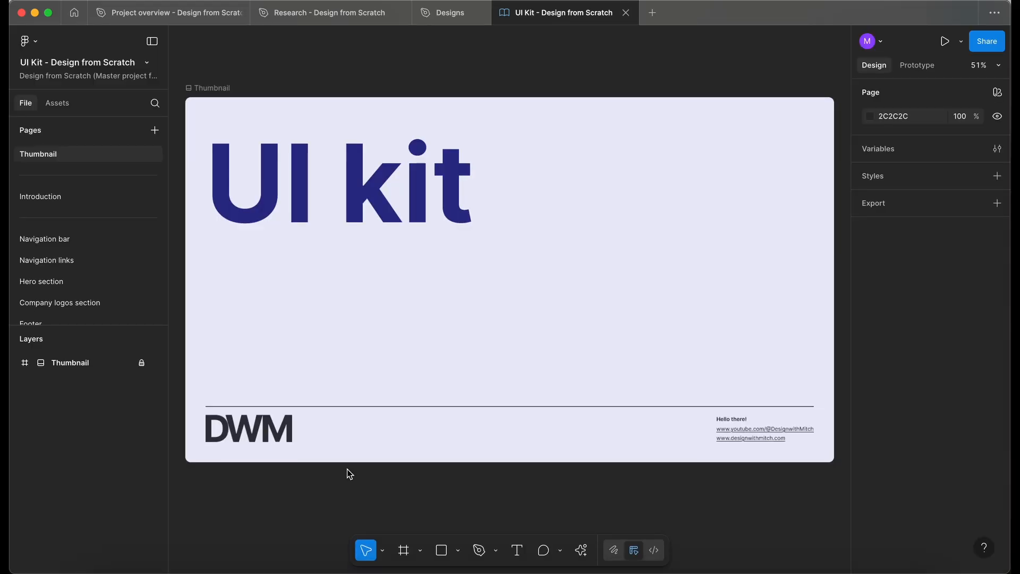
{"action": "left_click", "coordinate": [68, 251]}
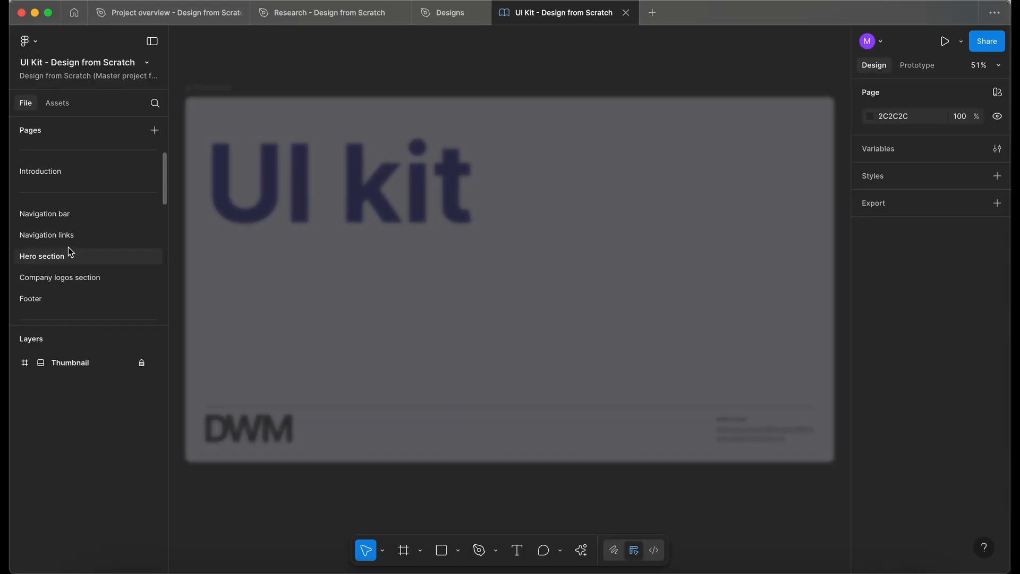
Unlock the Hero section and open the background image fill of the HeroSection Home variant.
{"action": "left_click", "coordinate": [140, 365]}
{"action": "left_click", "coordinate": [431, 249]}
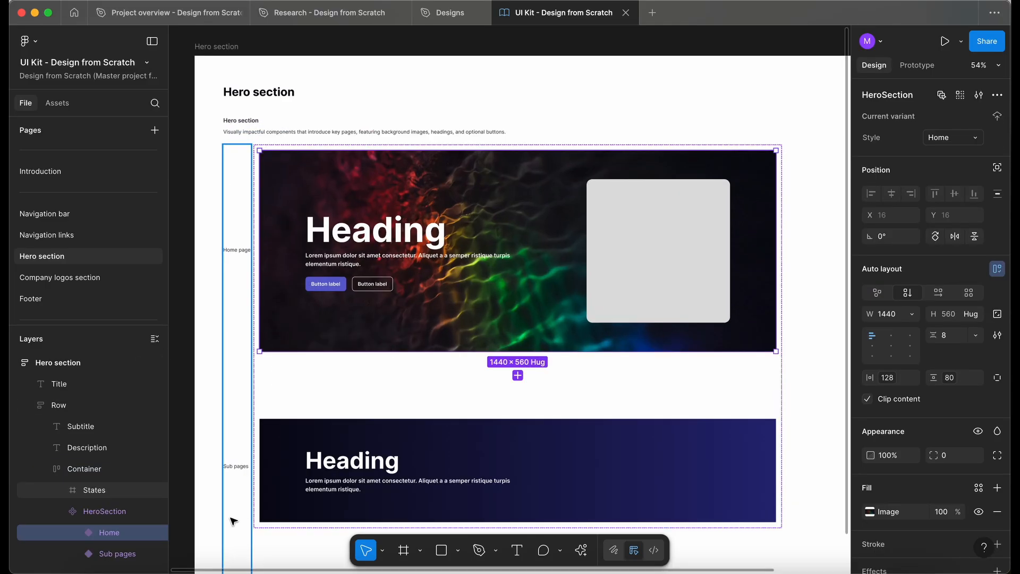
{"action": "left_click", "coordinate": [76, 532]}
{"action": "scroll", "coordinate": [115, 419], "scroll_direction": "down", "scroll_amount": 2}
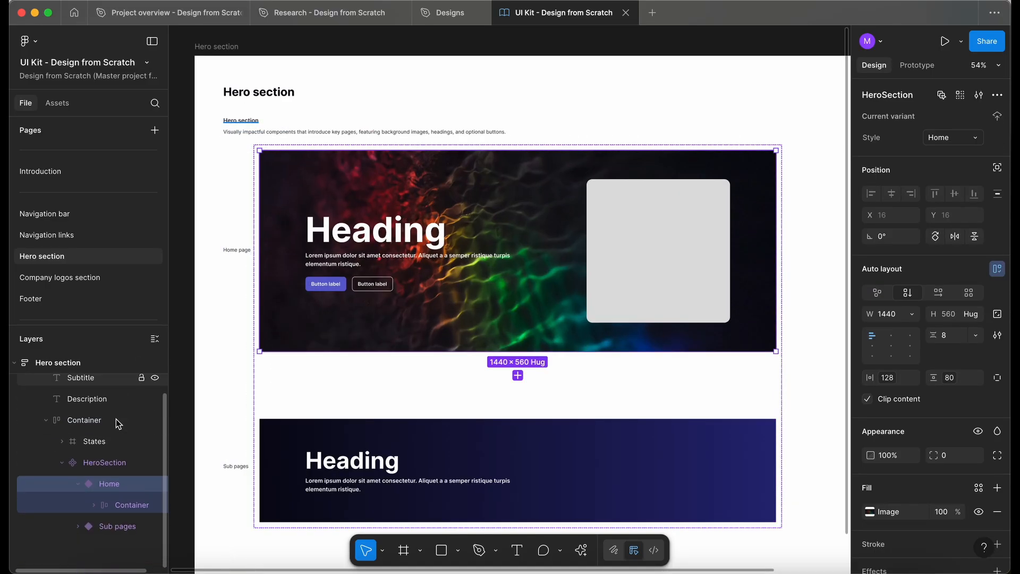
{"action": "left_click", "coordinate": [871, 513]}
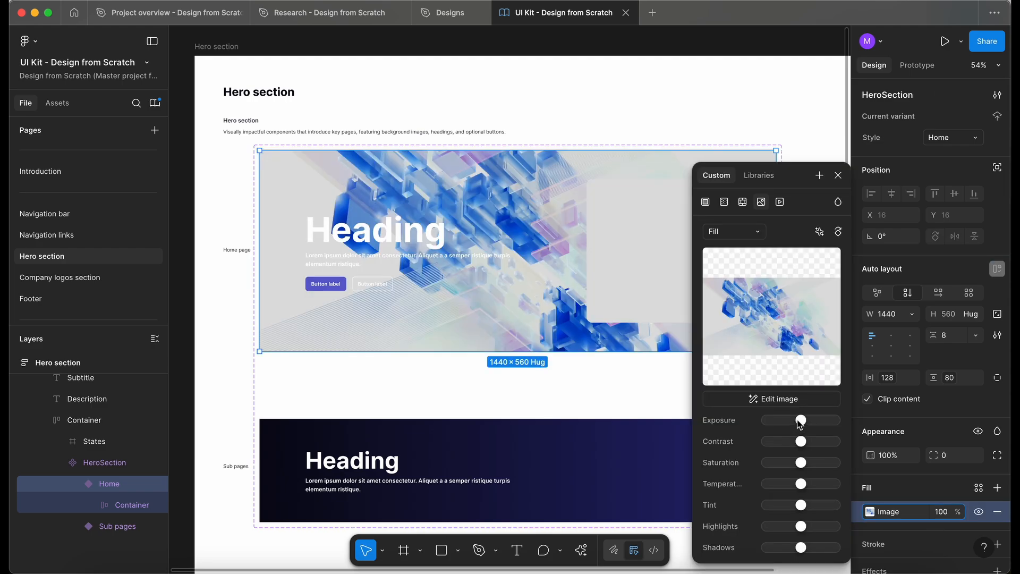
{"action": "left_click_drag", "start_coordinate": [801, 421], "coordinate": [799, 420]}
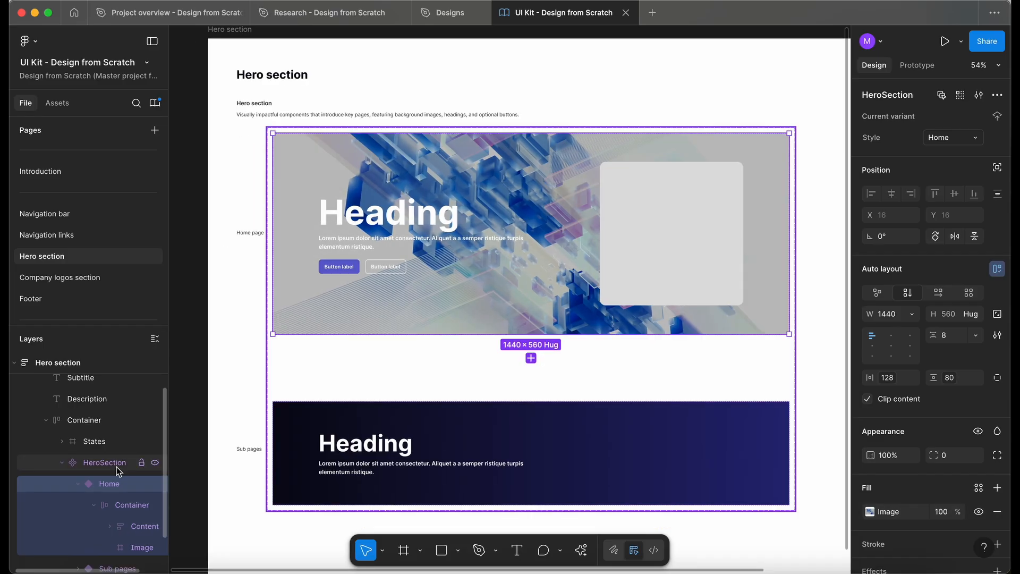
Delete the image placeholder frame from the Home variant.
{"action": "scroll", "coordinate": [116, 466], "scroll_direction": "down", "scroll_amount": 1}
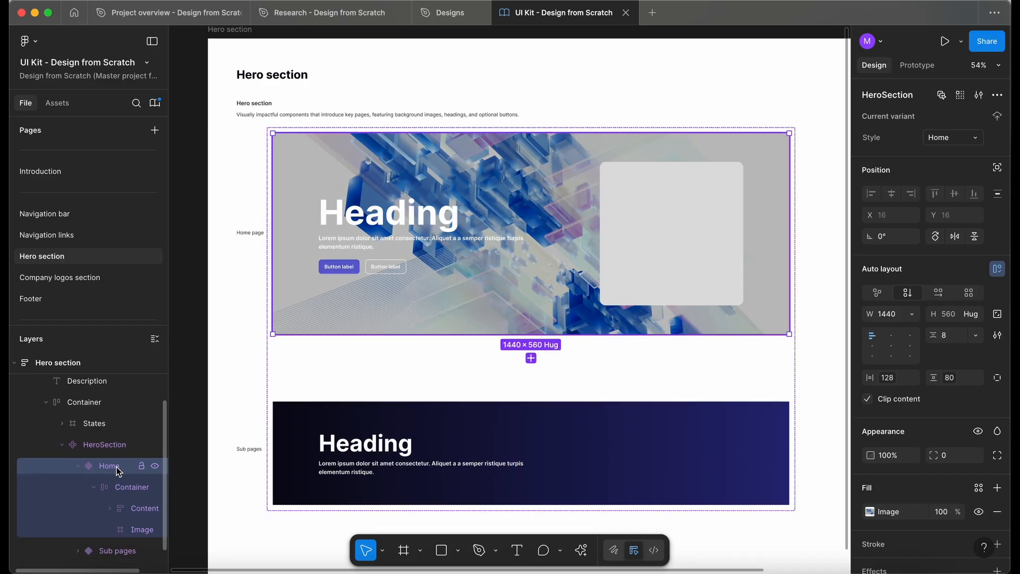
{"action": "left_click", "coordinate": [125, 531]}
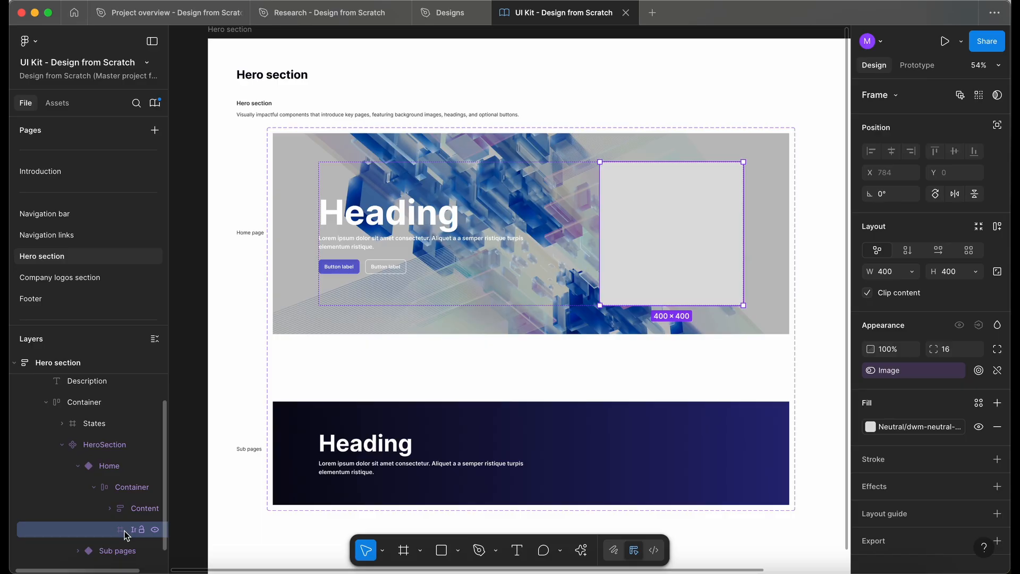
{"action": "key", "text": "Delete"}
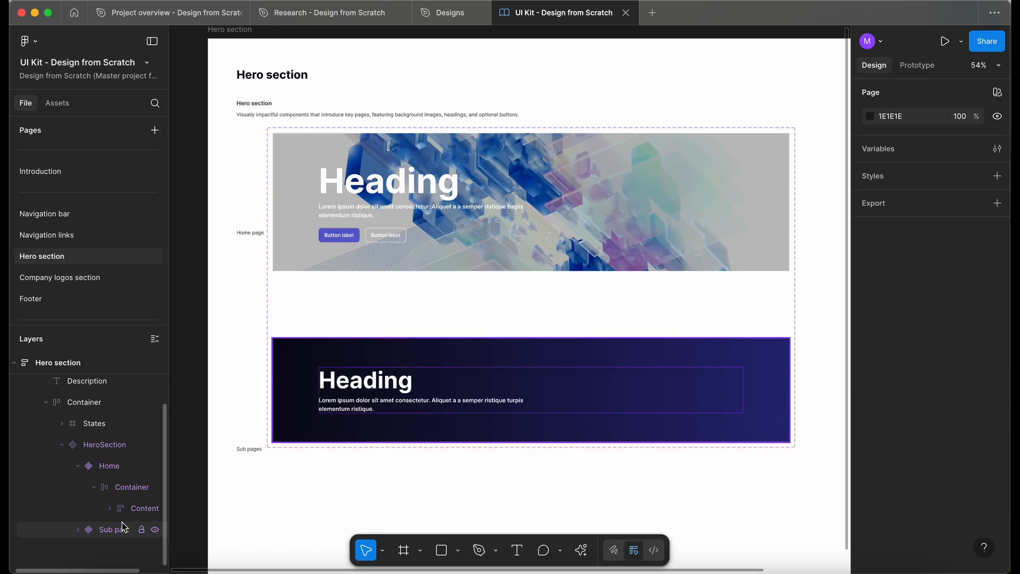
Remove the Image property from the HeroSection component set.
{"action": "left_click", "coordinate": [103, 444]}
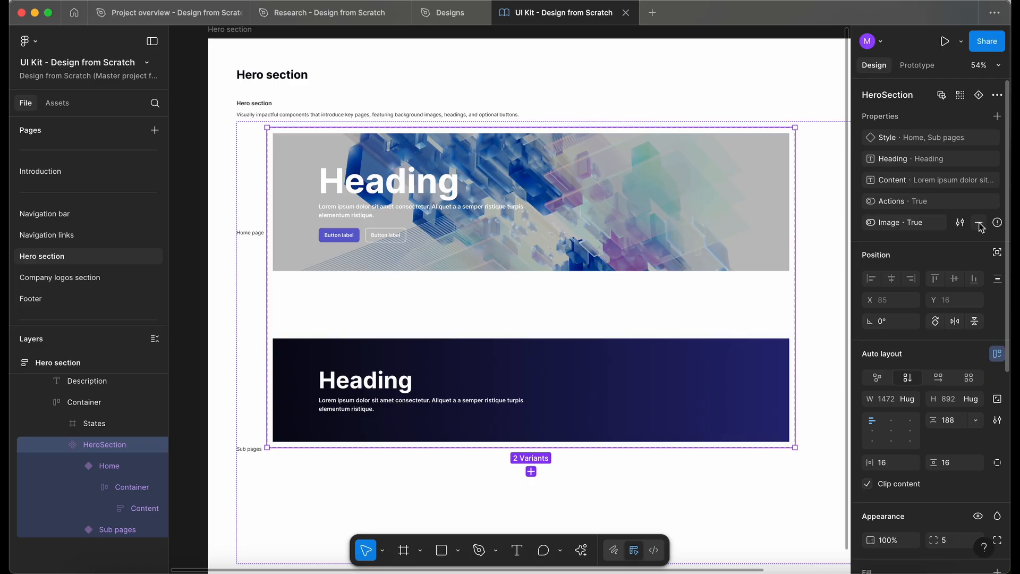
{"action": "left_click", "coordinate": [980, 224]}
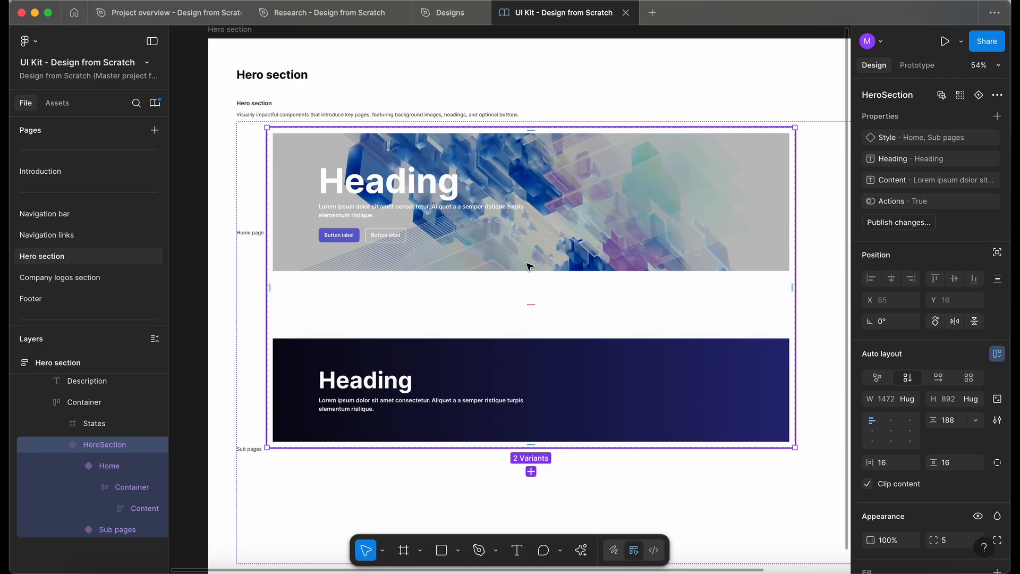
Remove auto layout and the image fill from the Home variant.
{"action": "scroll", "coordinate": [528, 266], "scroll_direction": "up", "scroll_amount": 3}
{"action": "left_click", "coordinate": [454, 207]}
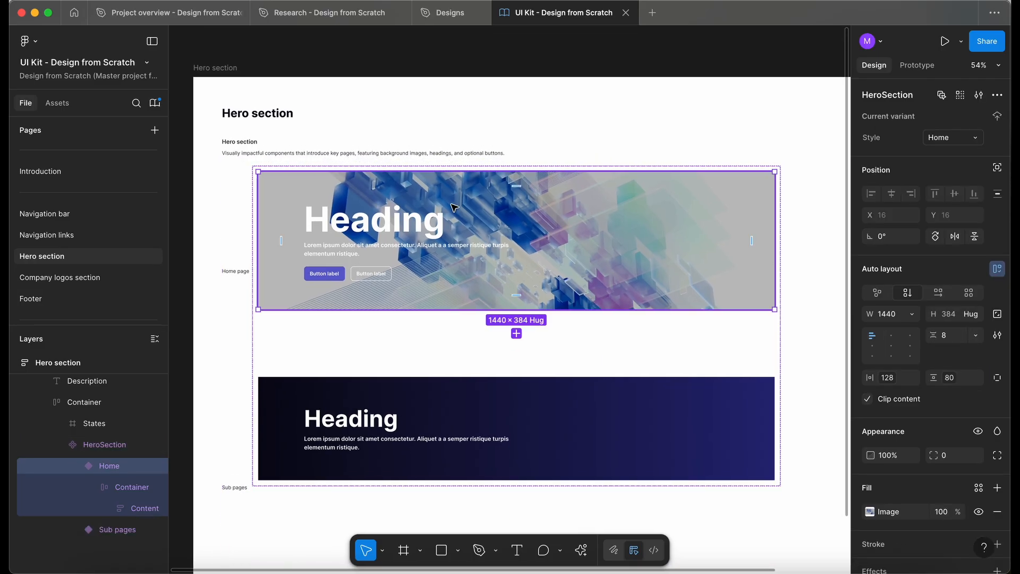
{"action": "scroll", "coordinate": [454, 207], "scroll_direction": "up", "scroll_amount": 1}
{"action": "right_click", "coordinate": [498, 118]}
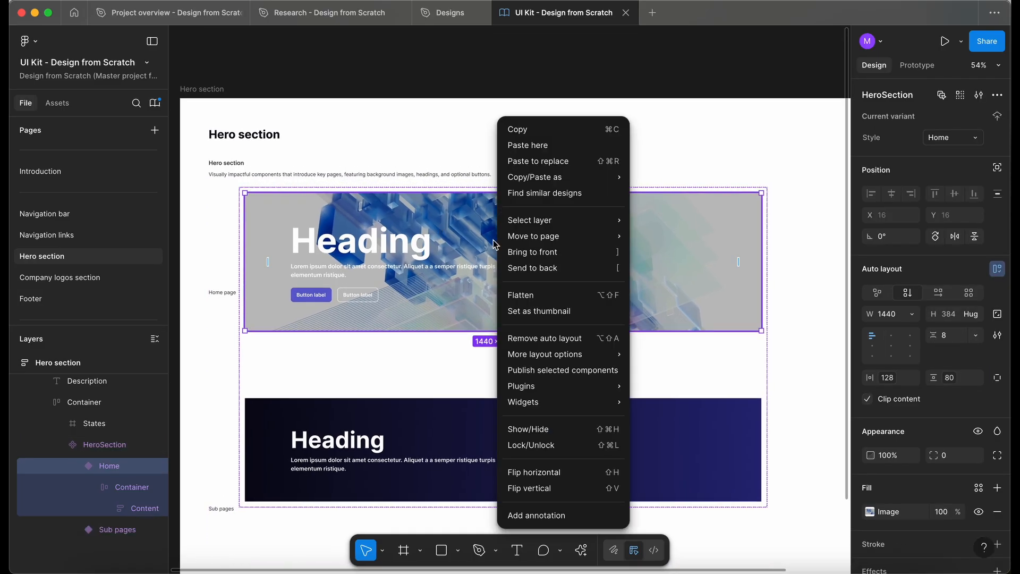
{"action": "left_click", "coordinate": [556, 340]}
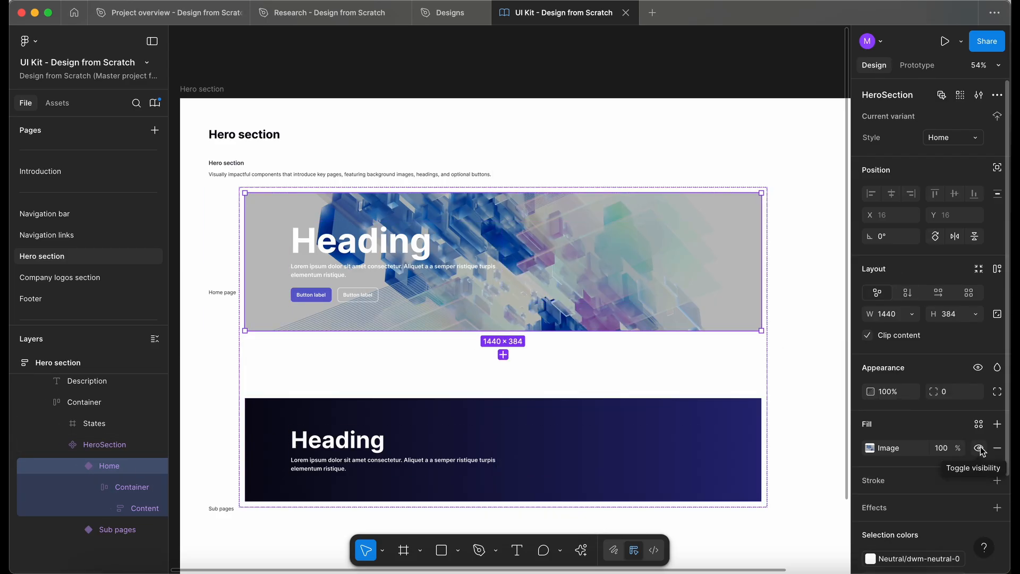
{"action": "left_click", "coordinate": [997, 448]}
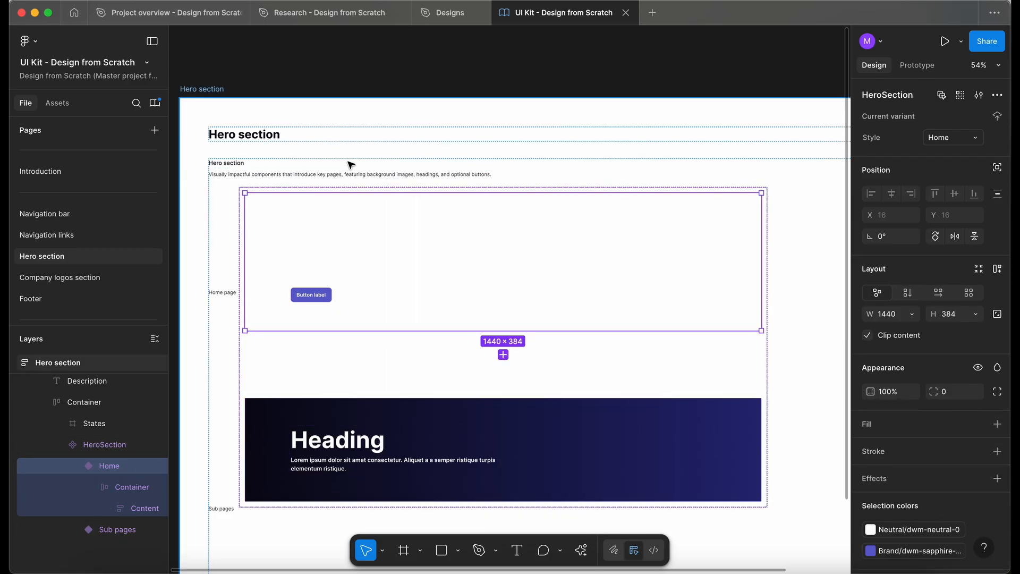
Copy the pexels background image from the Designs file and paste it into the Home variant.
{"action": "mouse_move", "coordinate": [342, 15]}
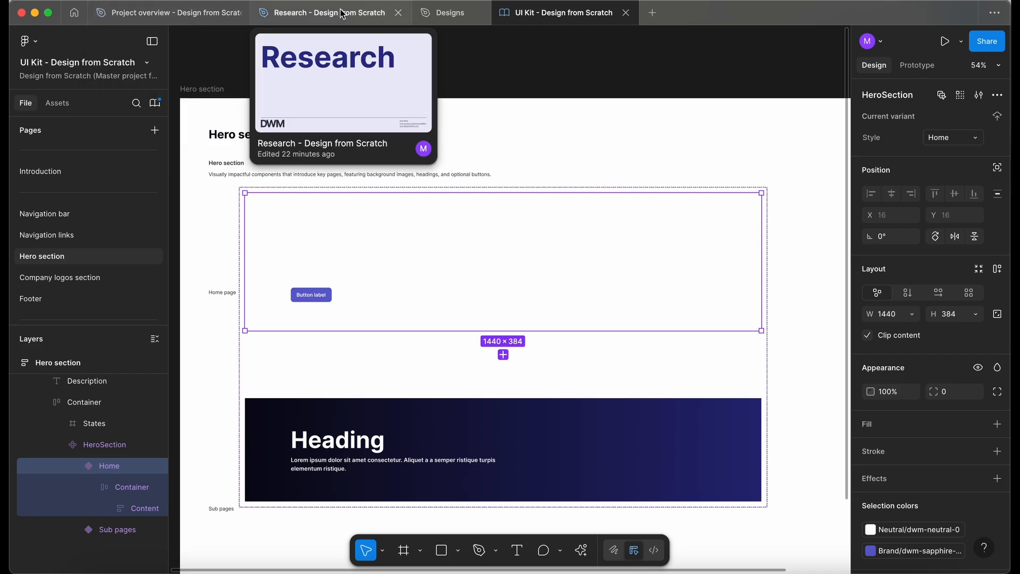
{"action": "left_click", "coordinate": [450, 12]}
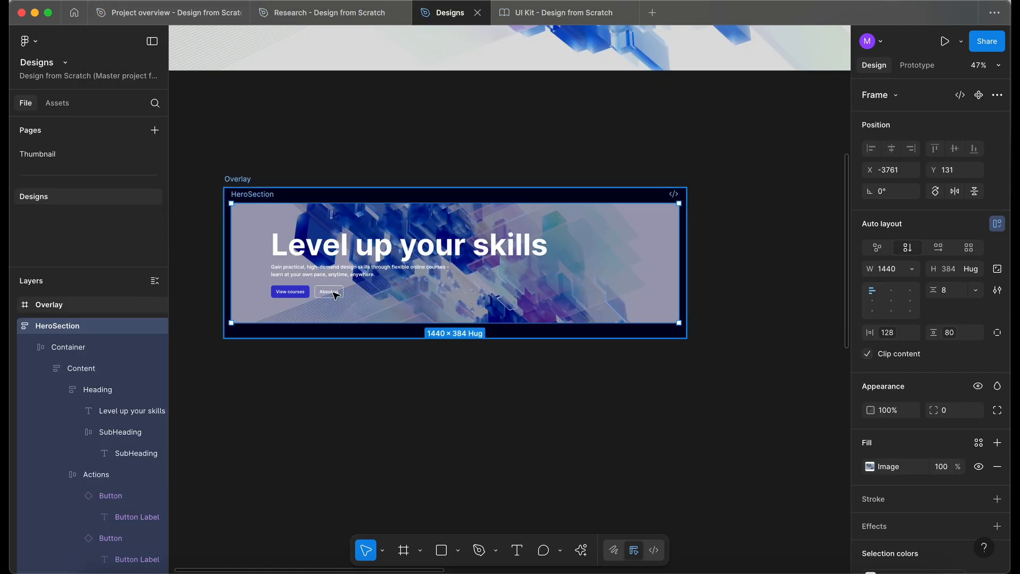
{"action": "key", "text": "Escape"}
{"action": "left_click", "coordinate": [312, 61]}
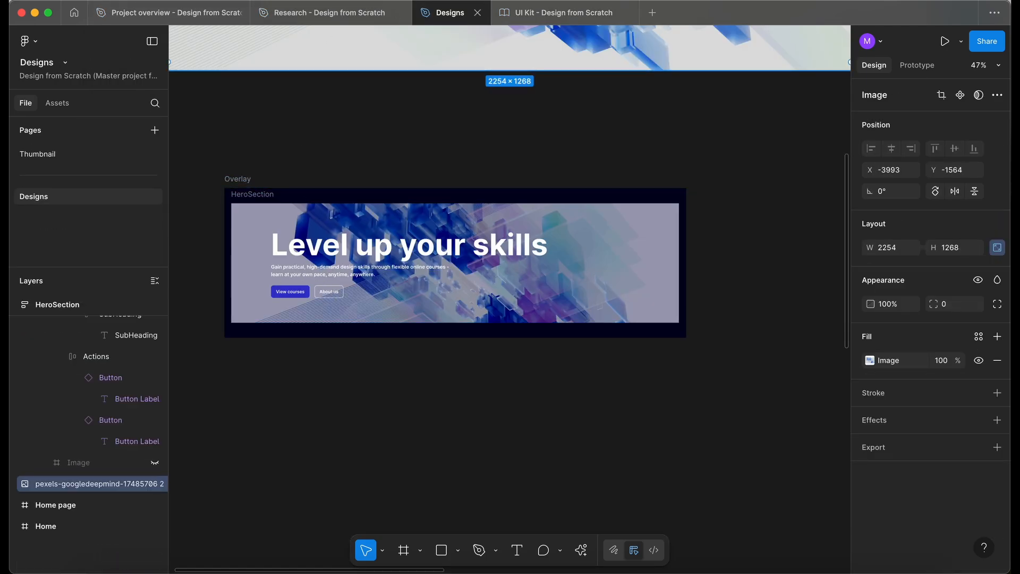
{"action": "left_click", "coordinate": [553, 13]}
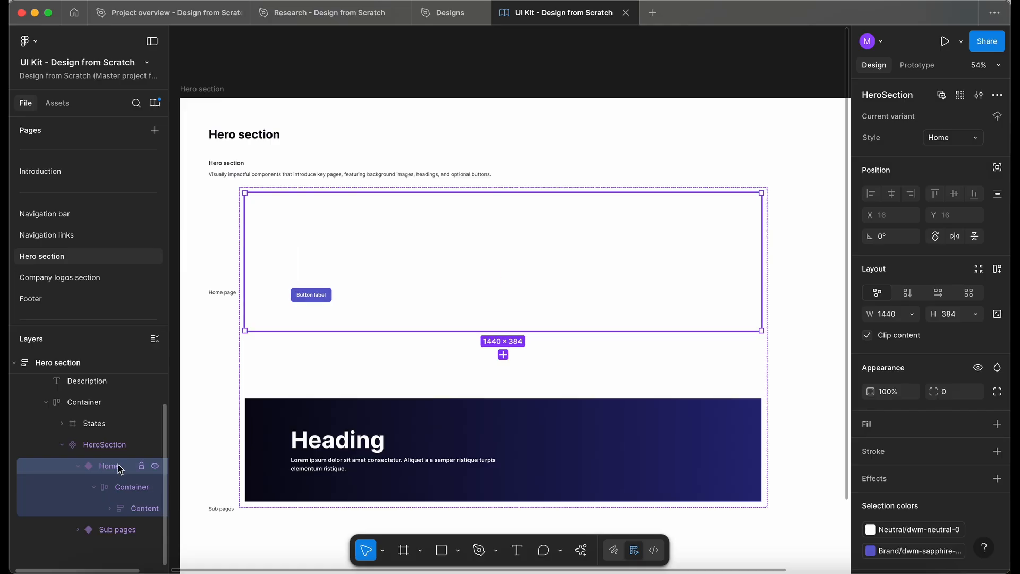
{"action": "key", "text": "ctrl+v"}
Reorder the Home variant's layers so the pasted image sits beneath the Container.
{"action": "scroll", "coordinate": [410, 332], "scroll_direction": "down", "scroll_amount": 4}
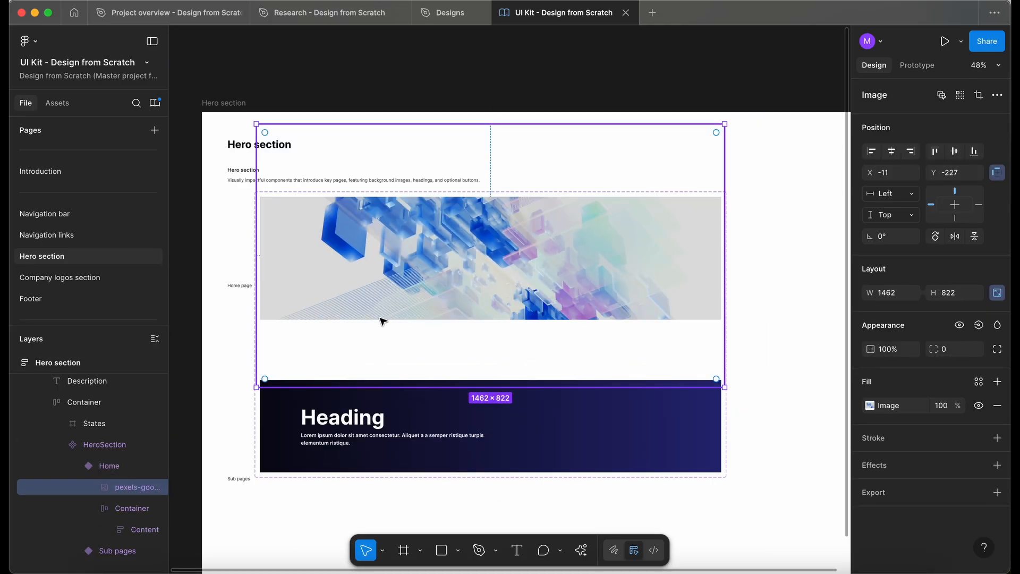
{"action": "left_click", "coordinate": [108, 466]}
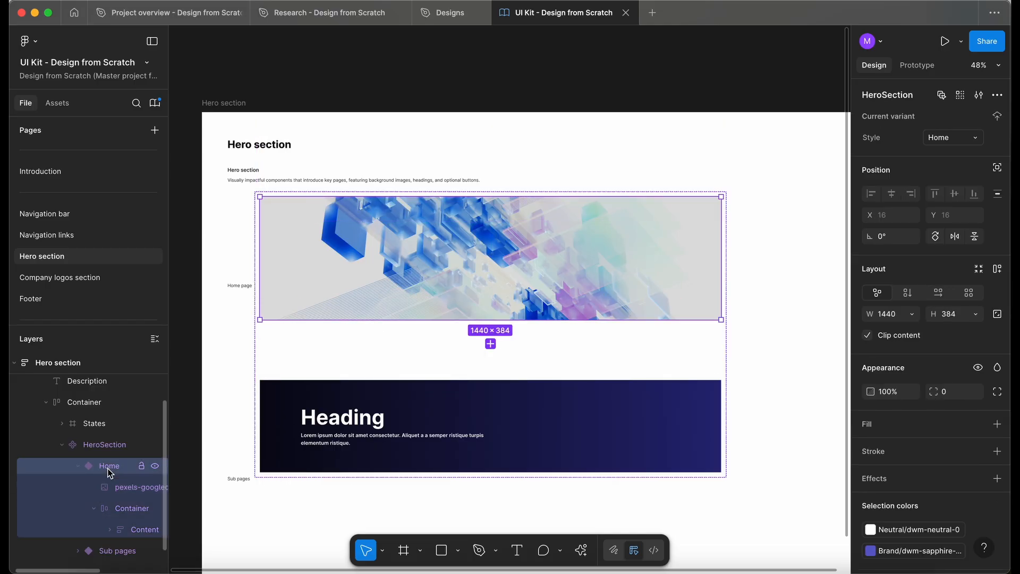
{"action": "left_click_drag", "start_coordinate": [130, 508], "coordinate": [124, 474]}
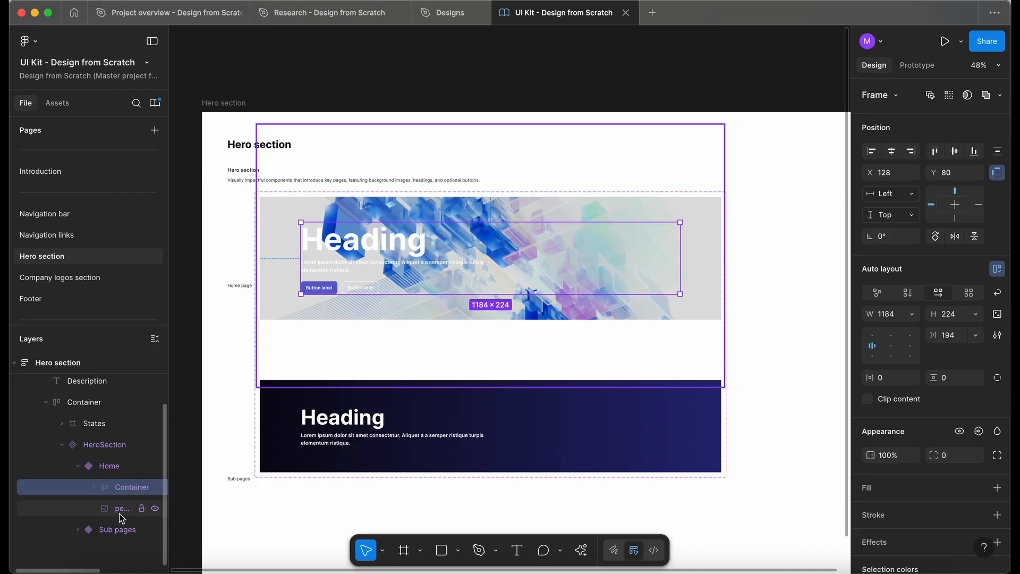
Draw a new frame in the Home variant and resize it to 1440 × 384 covering the hero.
{"action": "left_click_drag", "start_coordinate": [198, 187], "coordinate": [317, 296]}
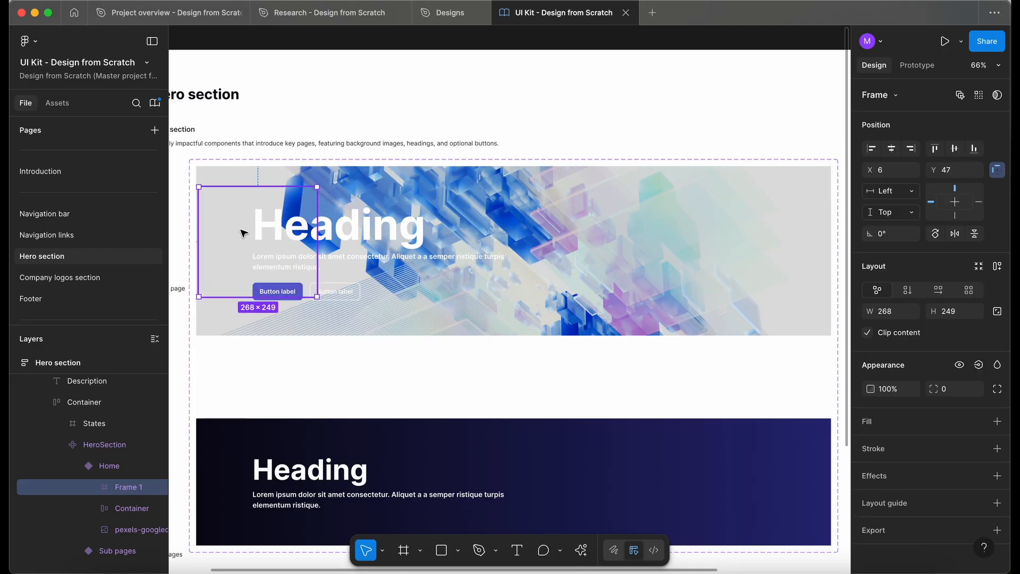
{"action": "left_click_drag", "start_coordinate": [242, 232], "coordinate": [240, 211]}
{"action": "left_click_drag", "start_coordinate": [315, 276], "coordinate": [831, 335]}
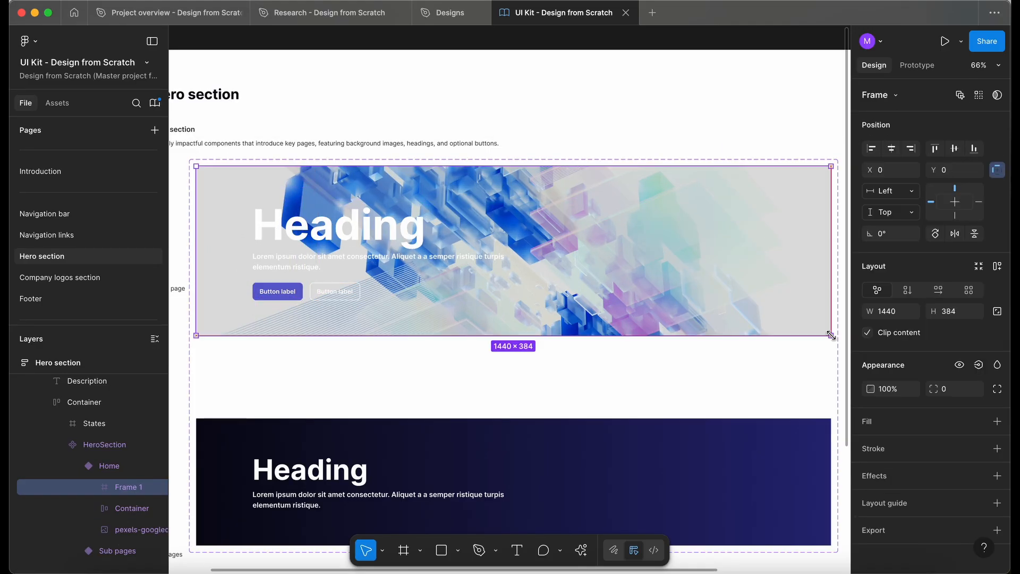
Rename the new frame Overlay and place it between the Container and the image layer.
{"action": "double_click", "coordinate": [127, 487]}
{"action": "type", "text": "Overla"}
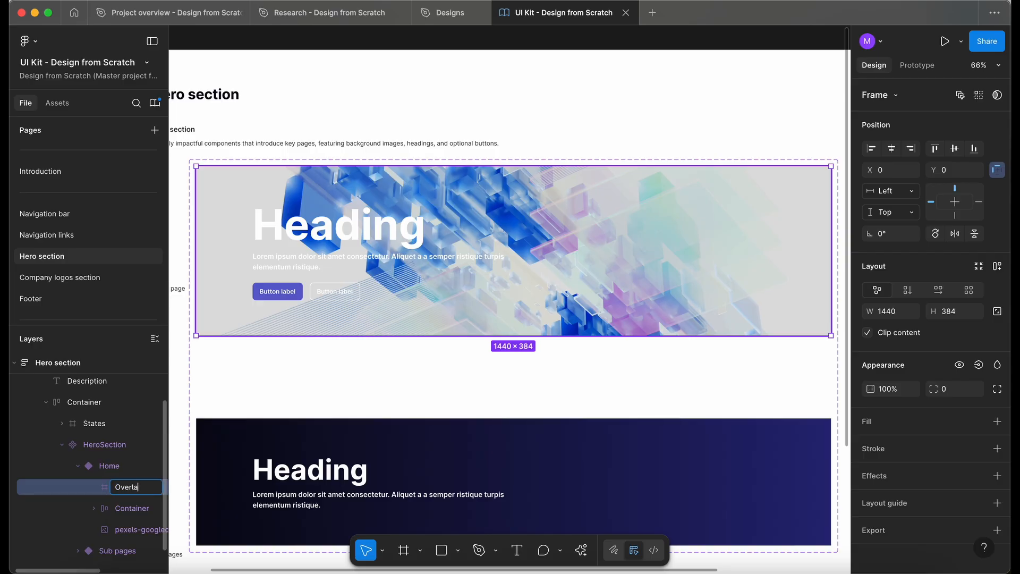
{"action": "type", "text": "y"}
{"action": "key", "text": "Return"}
{"action": "left_click_drag", "start_coordinate": [127, 487], "coordinate": [130, 520]}
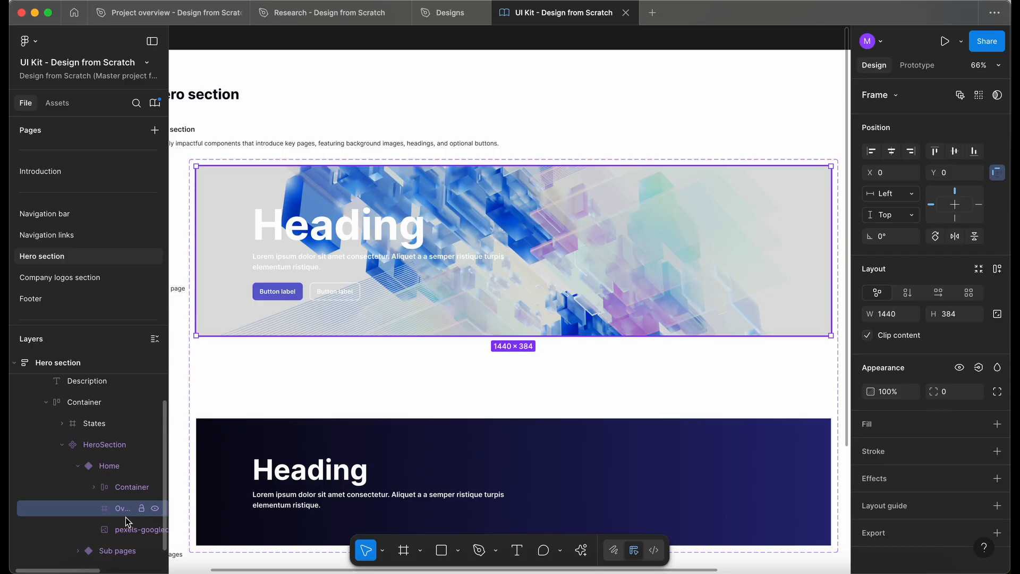
Fill the Overlay frame with Brand dwm-sapphire-500 and return to the Designs file.
{"action": "left_click", "coordinate": [127, 487]}
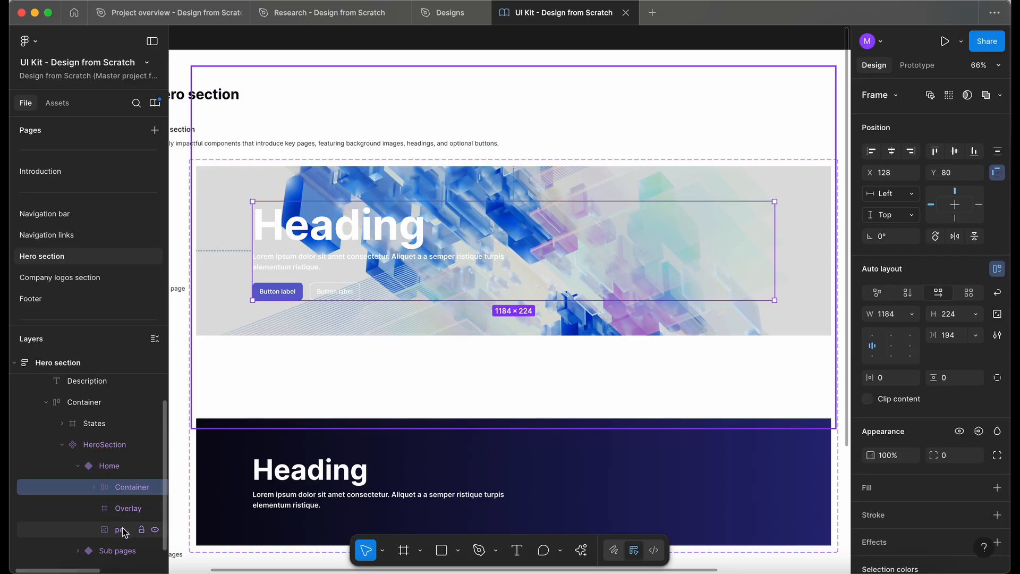
{"action": "left_click", "coordinate": [126, 508]}
{"action": "left_click", "coordinate": [978, 423]}
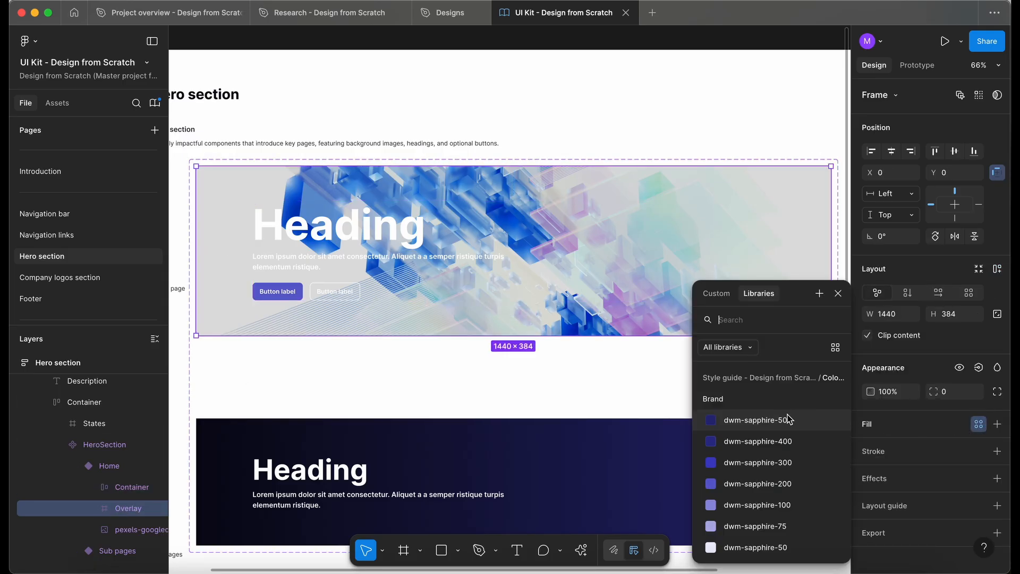
{"action": "left_click", "coordinate": [775, 420]}
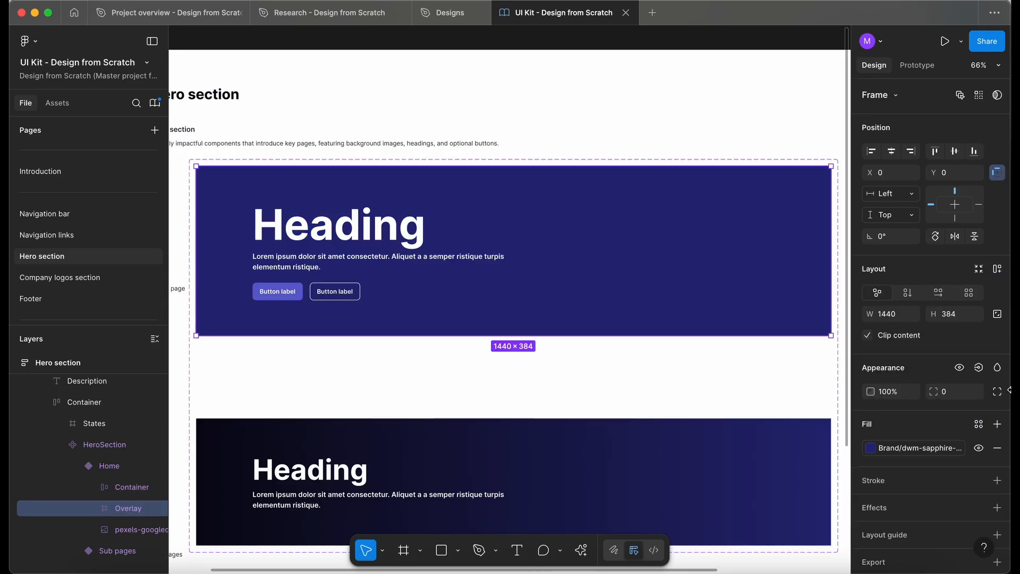
{"action": "left_click", "coordinate": [439, 15]}
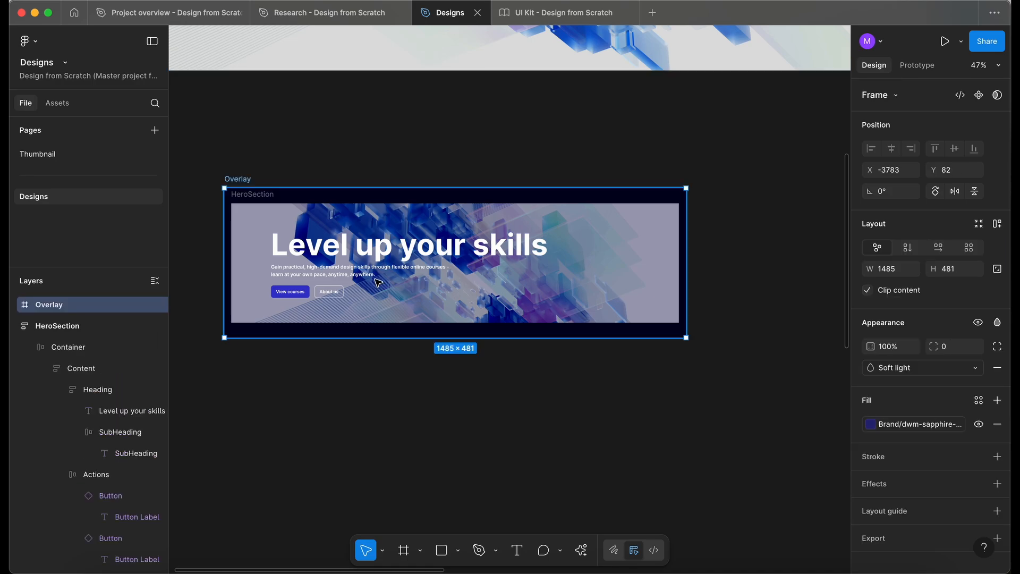
In the UI Kit file, set the Home variant's Overlay frame blend mode to Soft light.
{"action": "left_click", "coordinate": [559, 9]}
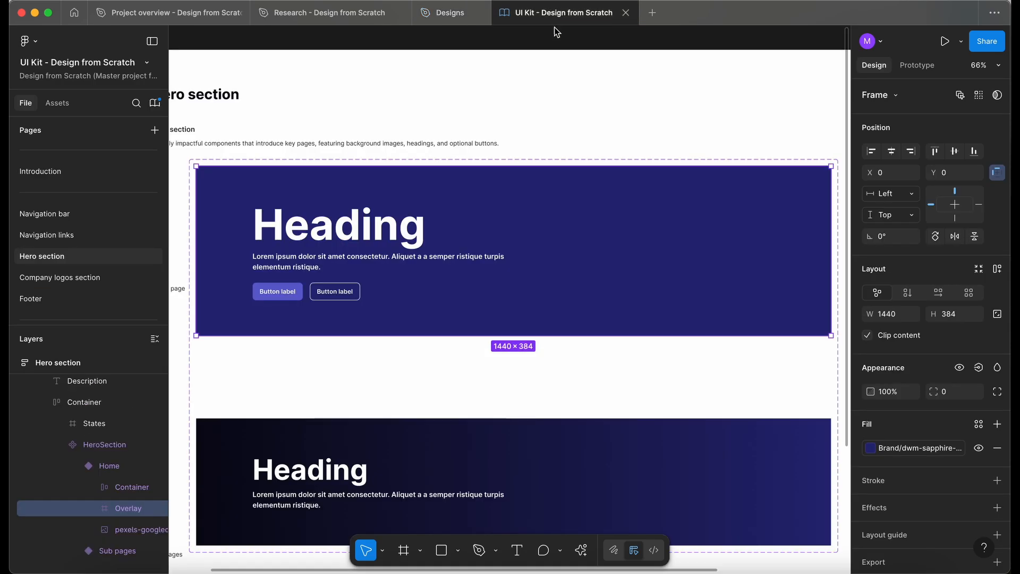
{"action": "left_click", "coordinate": [996, 368]}
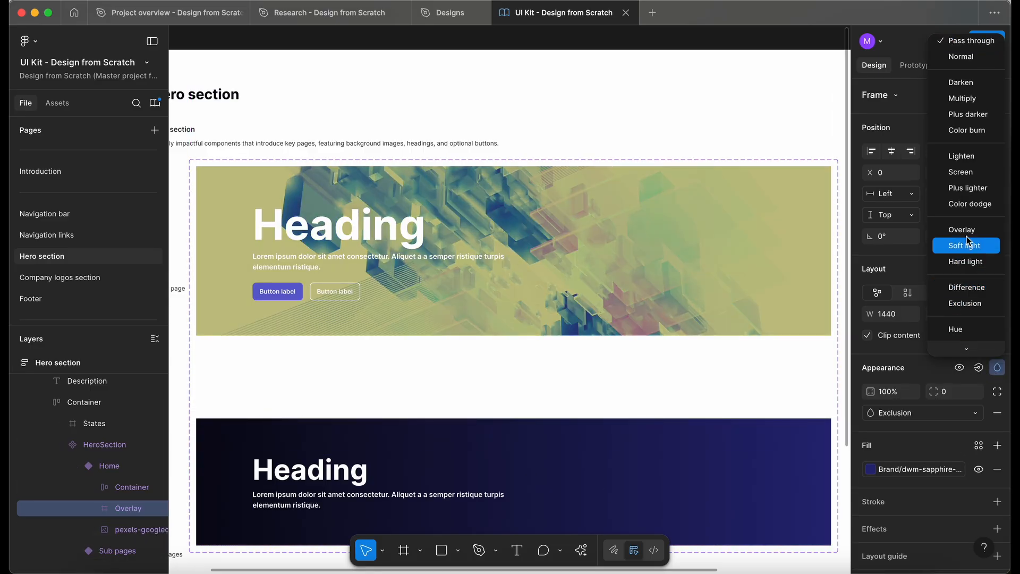
{"action": "left_click", "coordinate": [966, 245]}
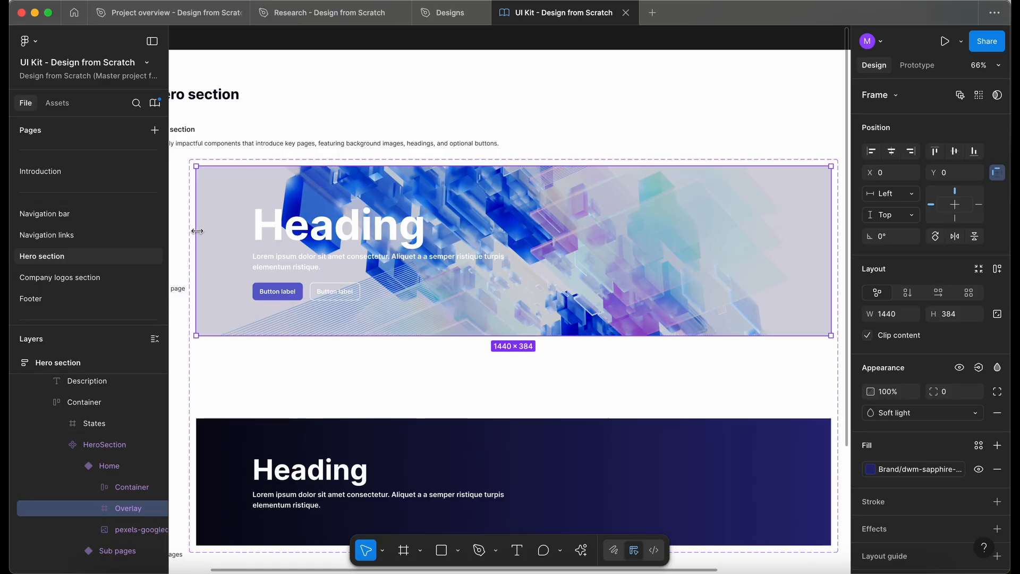
{"action": "left_click_drag", "start_coordinate": [196, 232], "coordinate": [324, 248]}
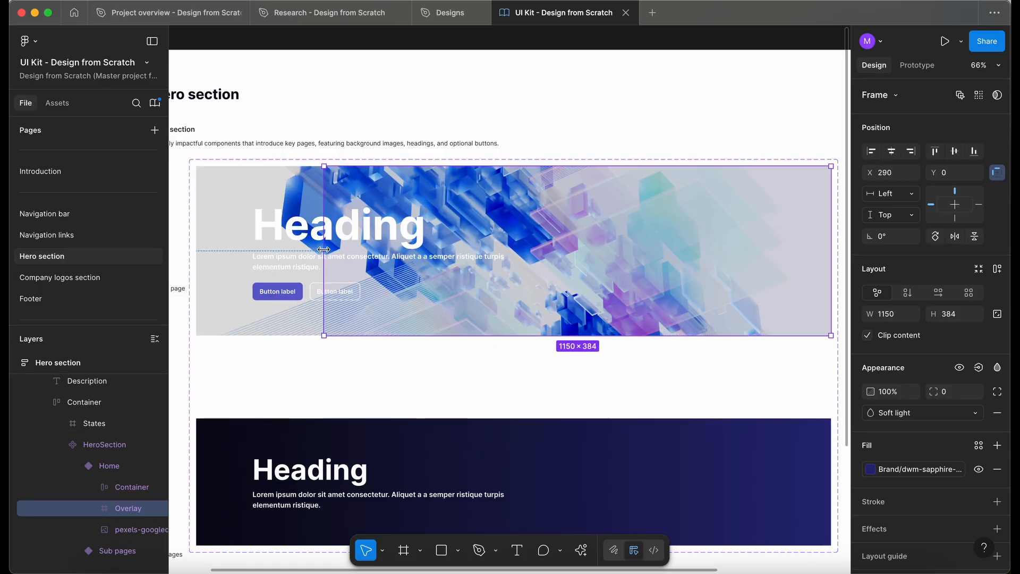
{"action": "key", "text": "super+z"}
{"action": "scroll", "coordinate": [323, 263], "scroll_direction": "down", "scroll_amount": 2}
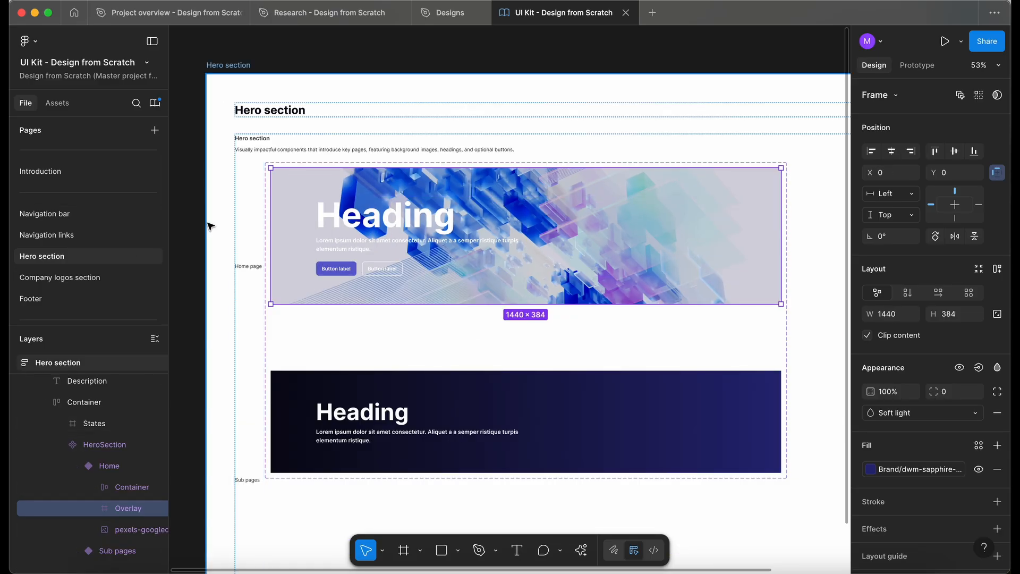
Slightly lower the exposure of the hero background image in the Home variant.
{"action": "left_click", "coordinate": [222, 233]}
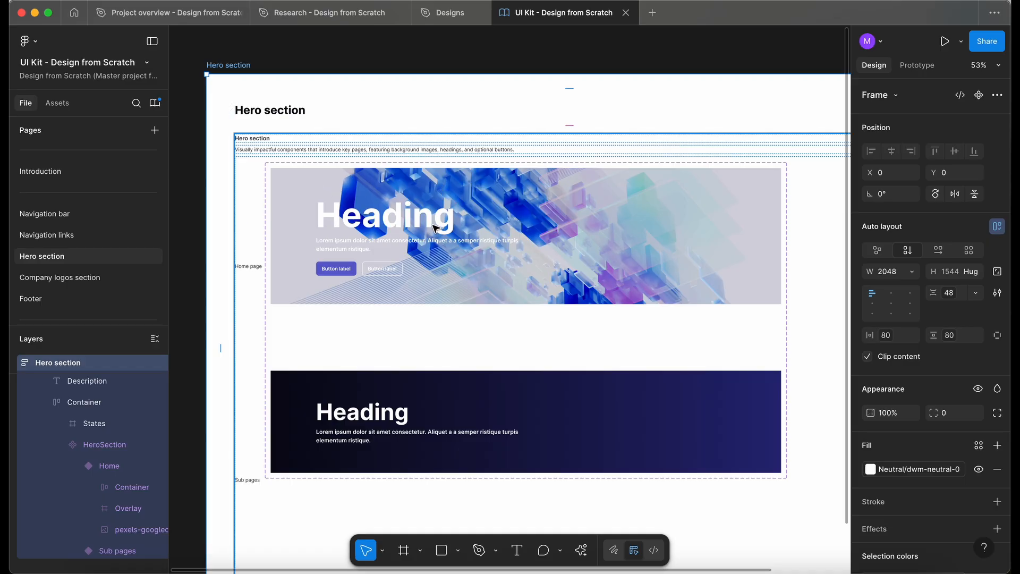
{"action": "left_click", "coordinate": [478, 251]}
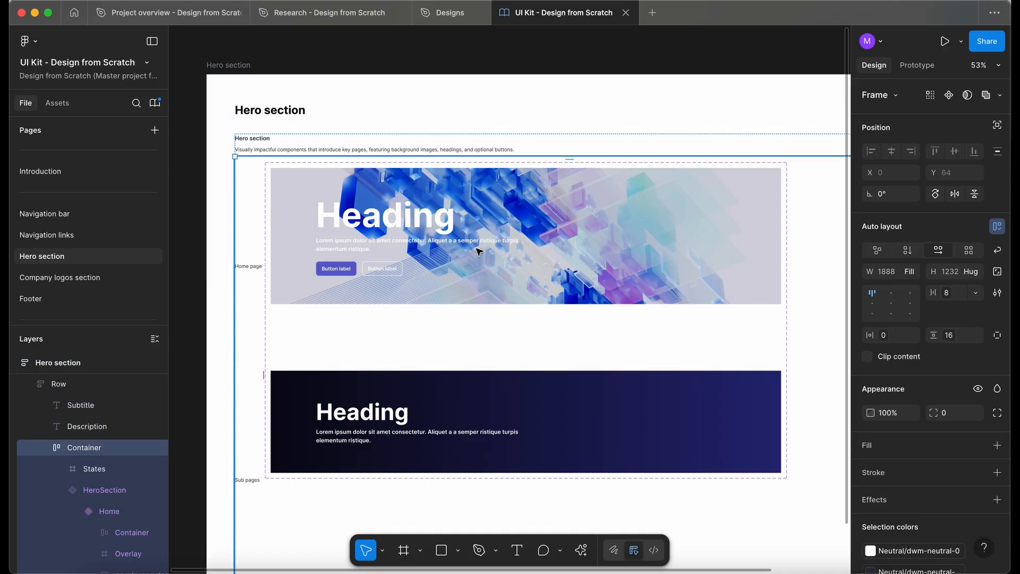
{"action": "scroll", "coordinate": [476, 248], "scroll_direction": "down", "scroll_amount": 1}
{"action": "double_click", "coordinate": [477, 248]}
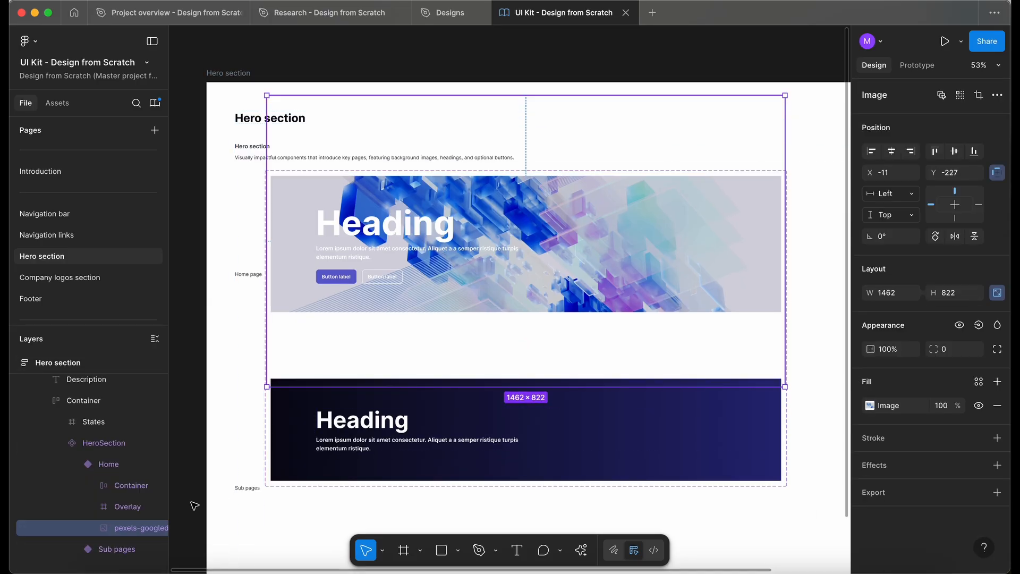
{"action": "left_click", "coordinate": [870, 405]}
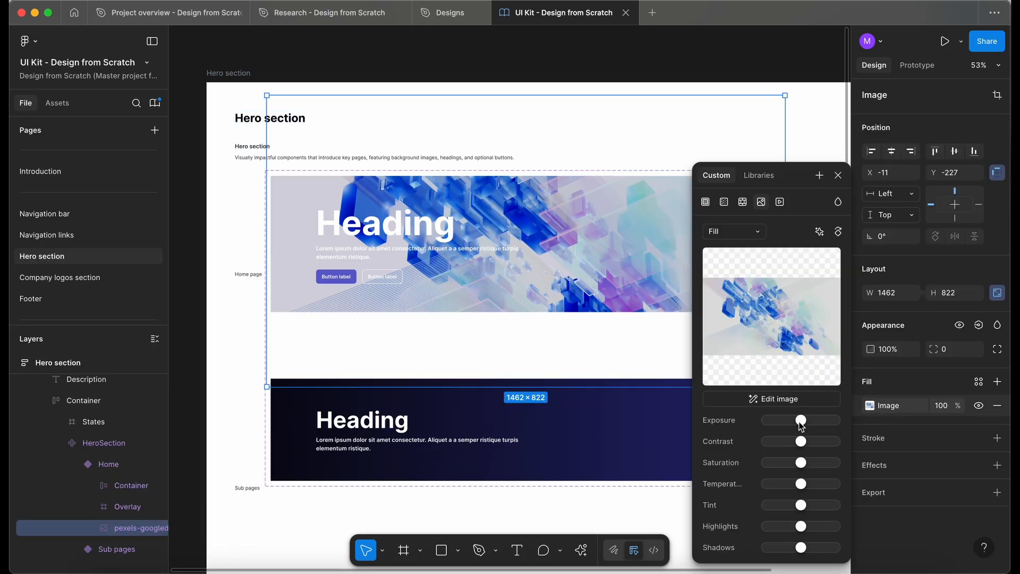
{"action": "left_click_drag", "start_coordinate": [801, 423], "coordinate": [798, 423]}
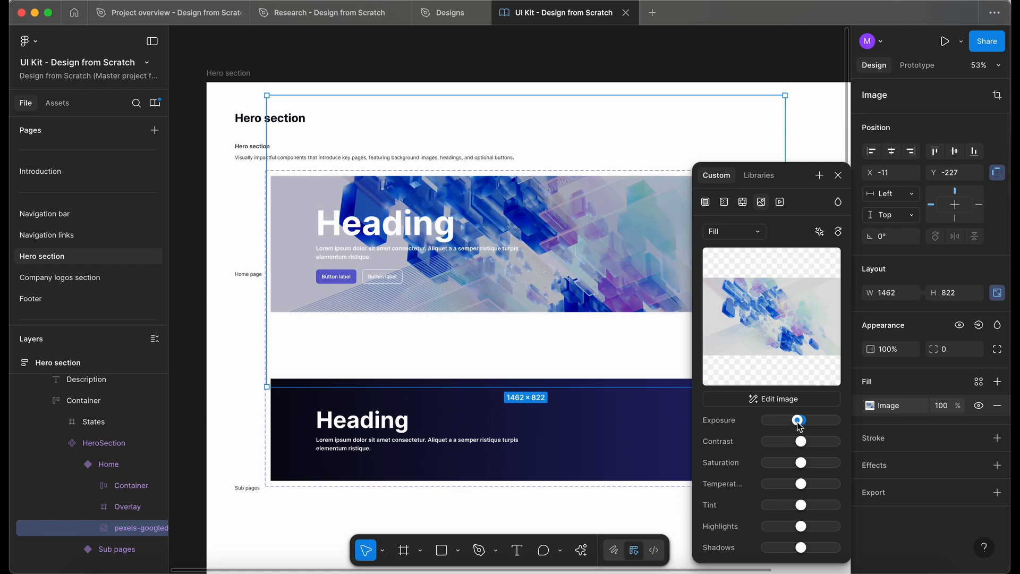
{"action": "left_click_drag", "start_coordinate": [799, 426], "coordinate": [797, 426]}
{"action": "left_click", "coordinate": [837, 175]}
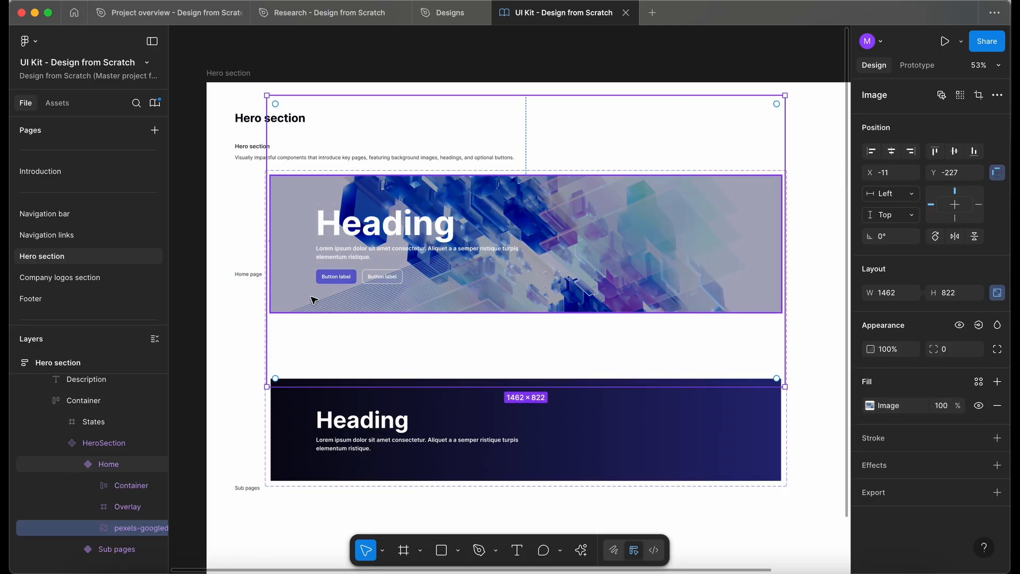
Collapse the Hero section layer tree and lock the Hero section frame.
{"action": "left_click", "coordinate": [227, 261]}
{"action": "scroll", "coordinate": [226, 262], "scroll_direction": "down", "scroll_amount": 2}
{"action": "scroll", "coordinate": [226, 262], "scroll_direction": "left", "scroll_amount": 2}
{"action": "left_click", "coordinate": [227, 262]}
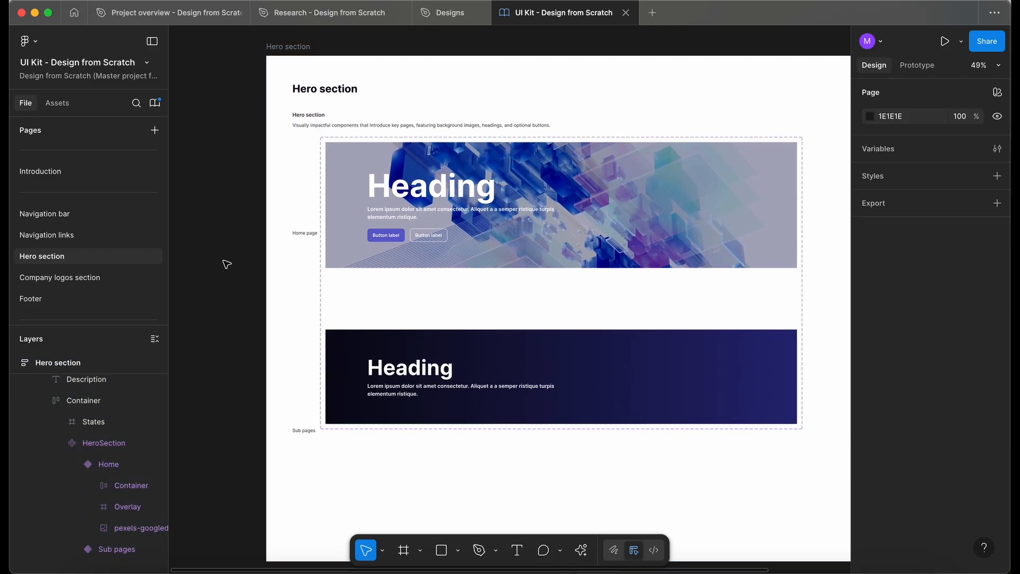
{"action": "scroll", "coordinate": [75, 426], "scroll_direction": "up", "scroll_amount": 3}
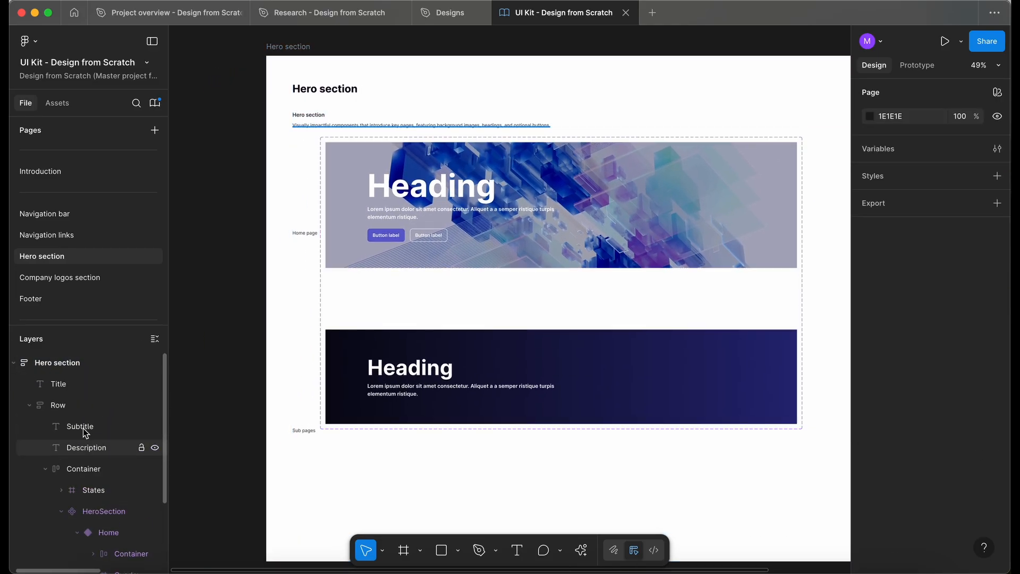
{"action": "left_click", "coordinate": [15, 362]}
{"action": "left_click", "coordinate": [141, 363]}
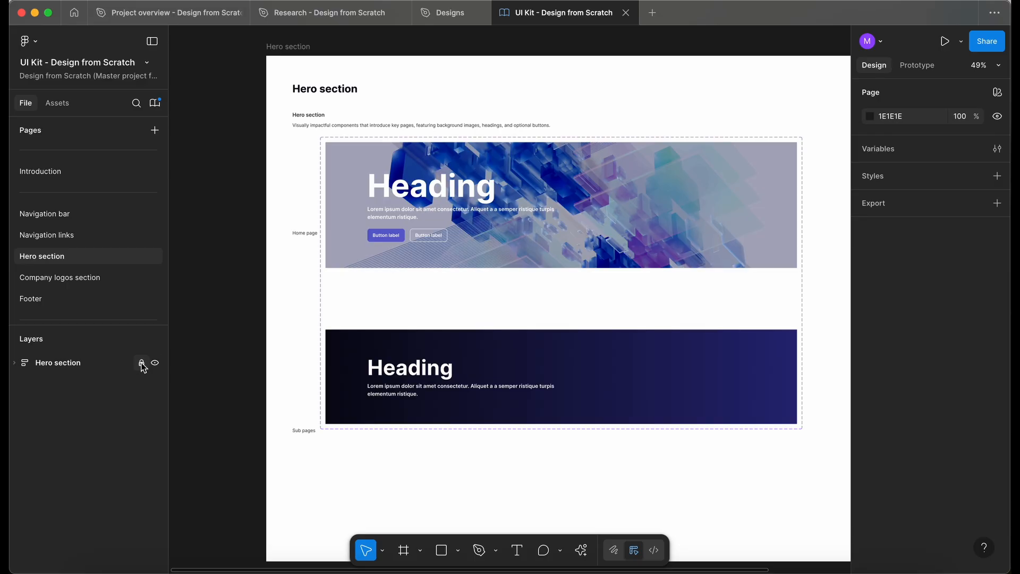
Publish the library's HeroSection change with the description "Updated home page hero section.".
{"action": "left_click", "coordinate": [155, 103]}
{"action": "left_click", "coordinate": [735, 142]}
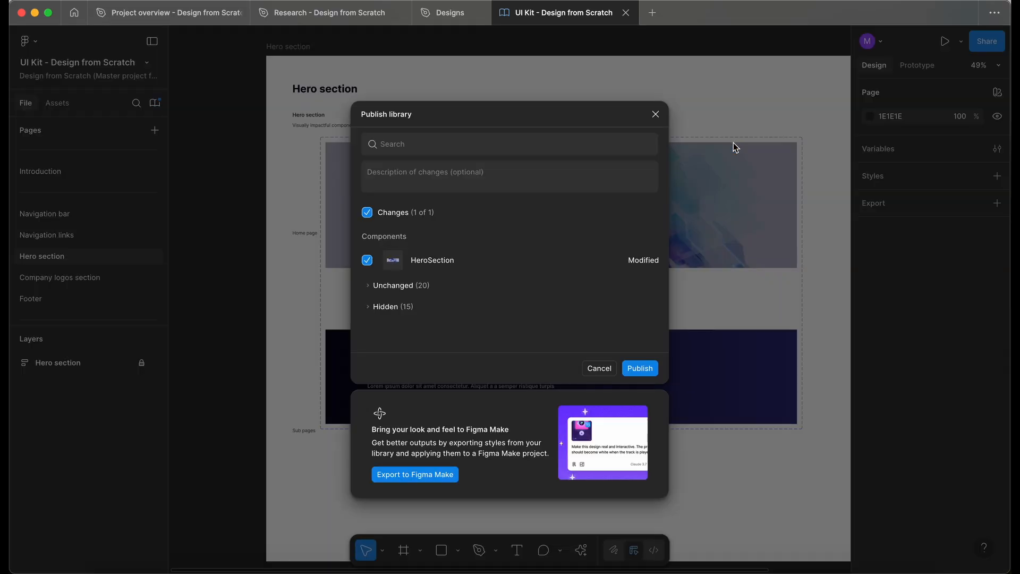
{"action": "left_click", "coordinate": [468, 178]}
{"action": "type", "text": "Updated home page hero section."}
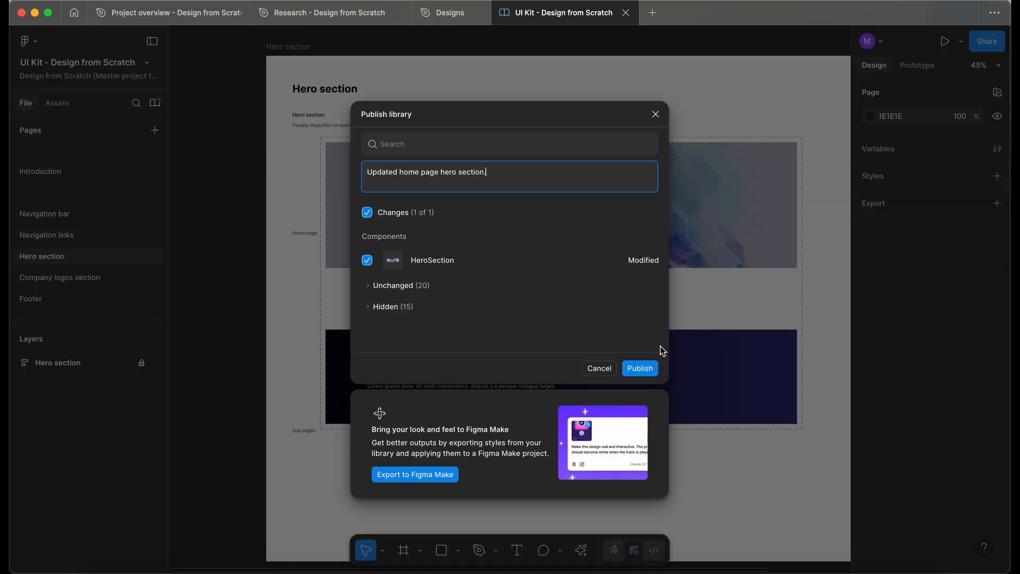
{"action": "left_click", "coordinate": [642, 369]}
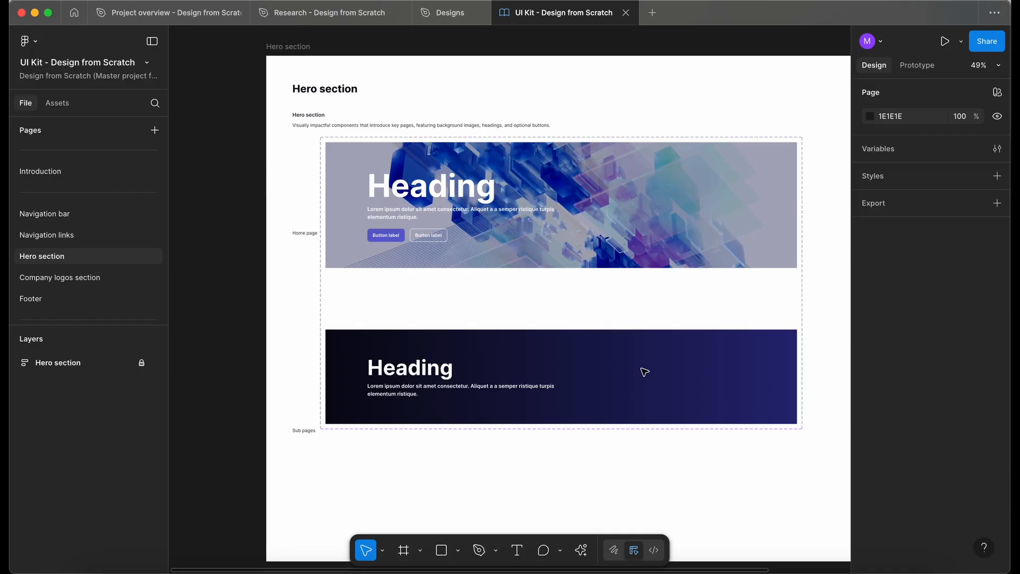
In the Designs file, review the HeroSection library update and apply it to the instance.
{"action": "left_click", "coordinate": [452, 15]}
{"action": "scroll", "coordinate": [566, 459], "scroll_direction": "right", "scroll_amount": 10}
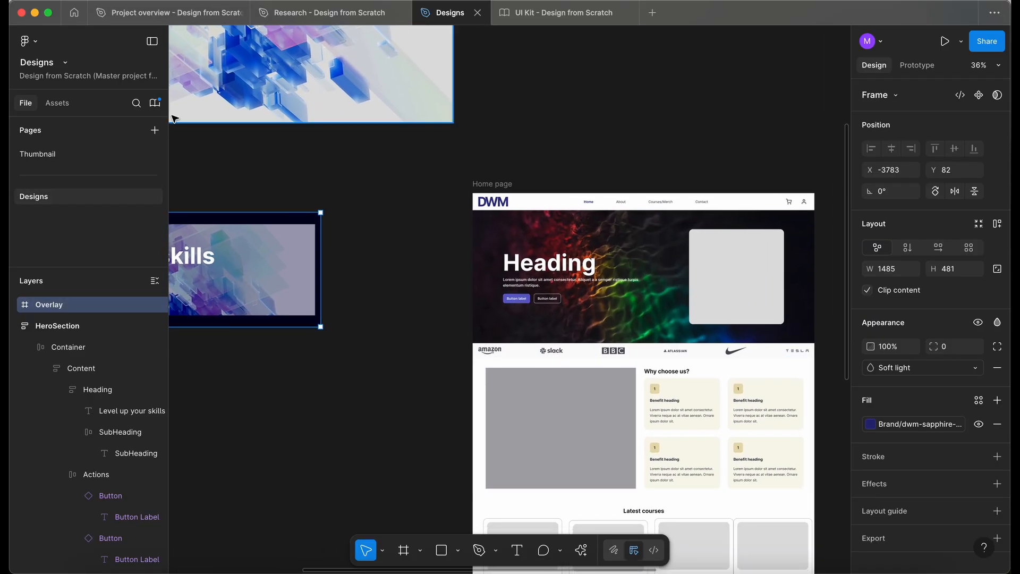
{"action": "left_click", "coordinate": [155, 104]}
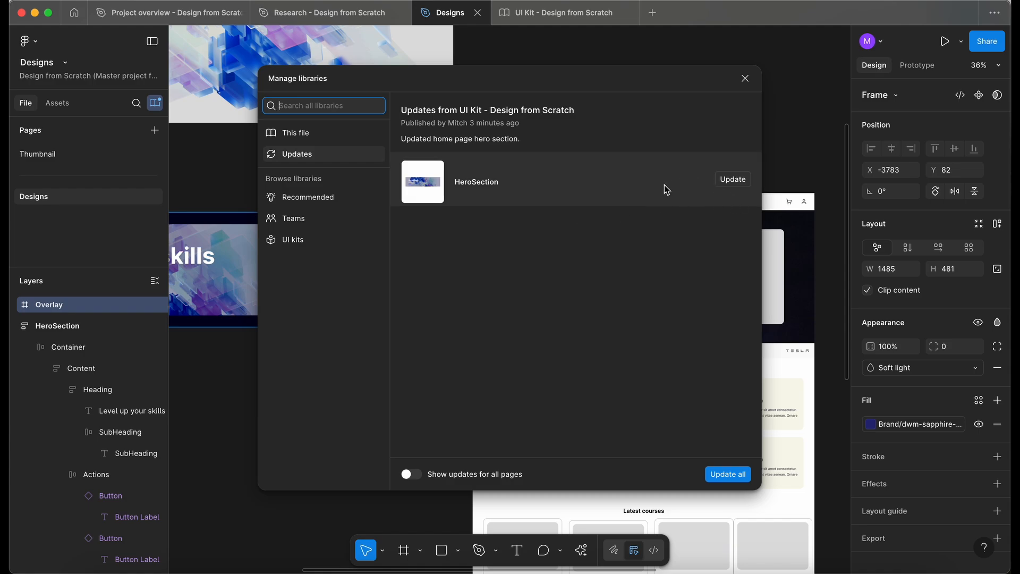
{"action": "left_click", "coordinate": [649, 189]}
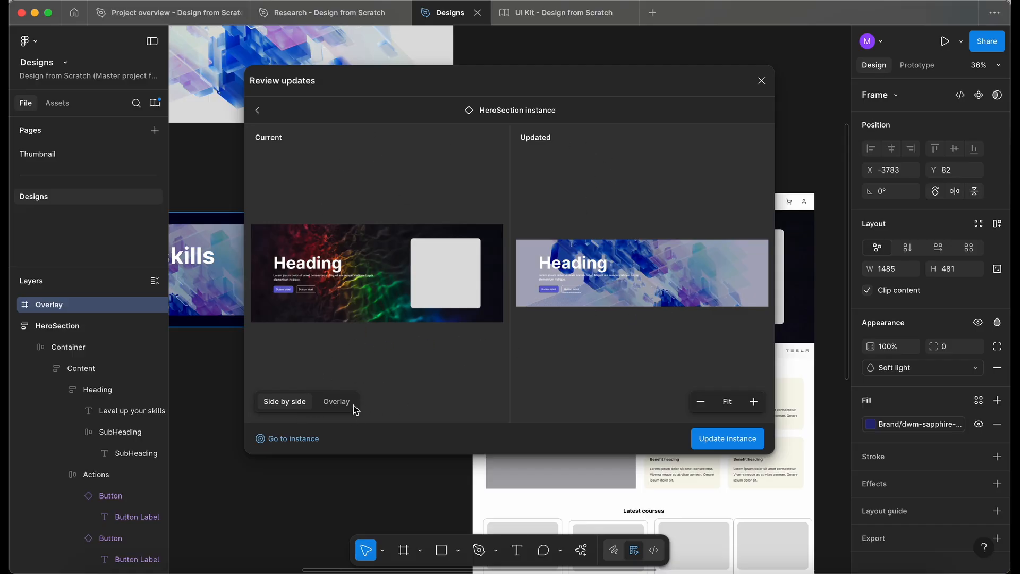
{"action": "left_click", "coordinate": [337, 405]}
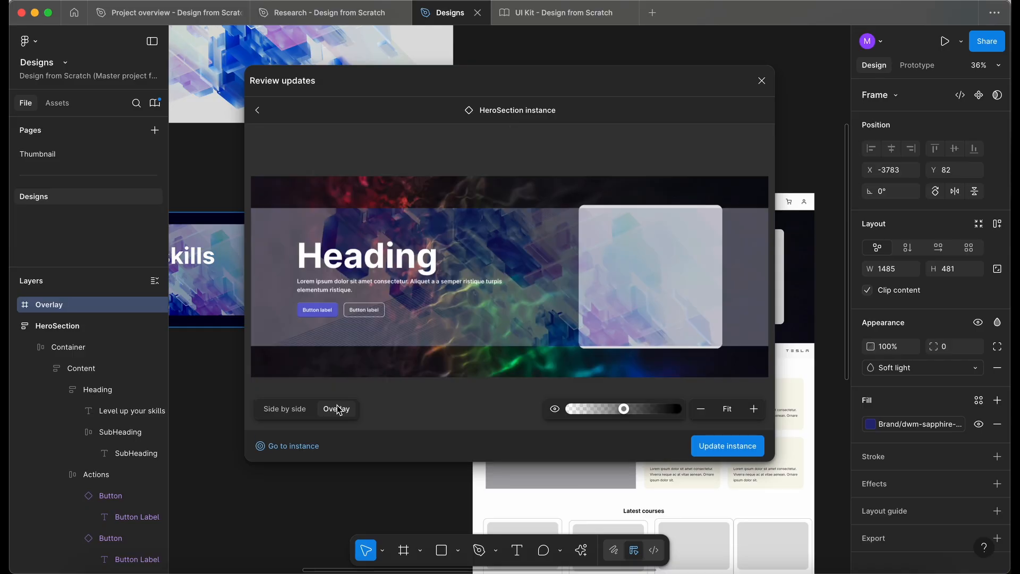
{"action": "left_click", "coordinate": [294, 411]}
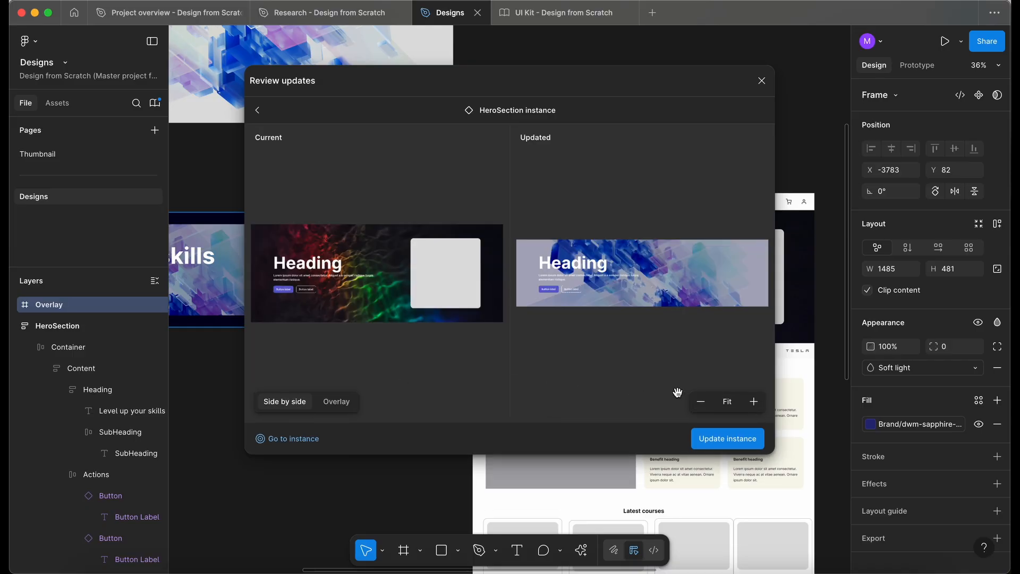
{"action": "left_click", "coordinate": [729, 440]}
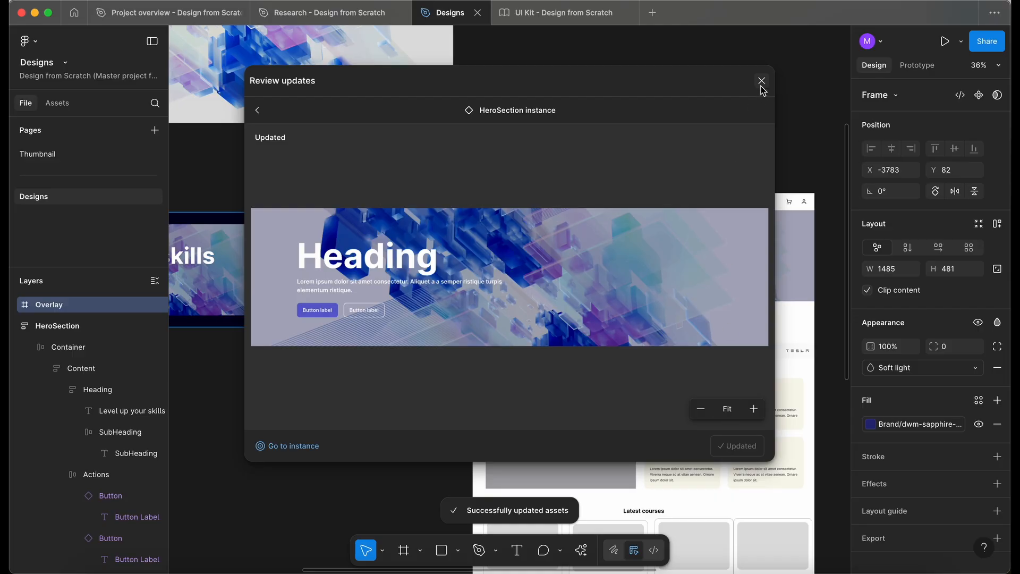
{"action": "left_click", "coordinate": [761, 81]}
Delete the Overlay frame from the standalone hero section copy.
{"action": "scroll", "coordinate": [392, 240], "scroll_direction": "right", "scroll_amount": 3}
{"action": "scroll", "coordinate": [392, 240], "scroll_direction": "down", "scroll_amount": 1}
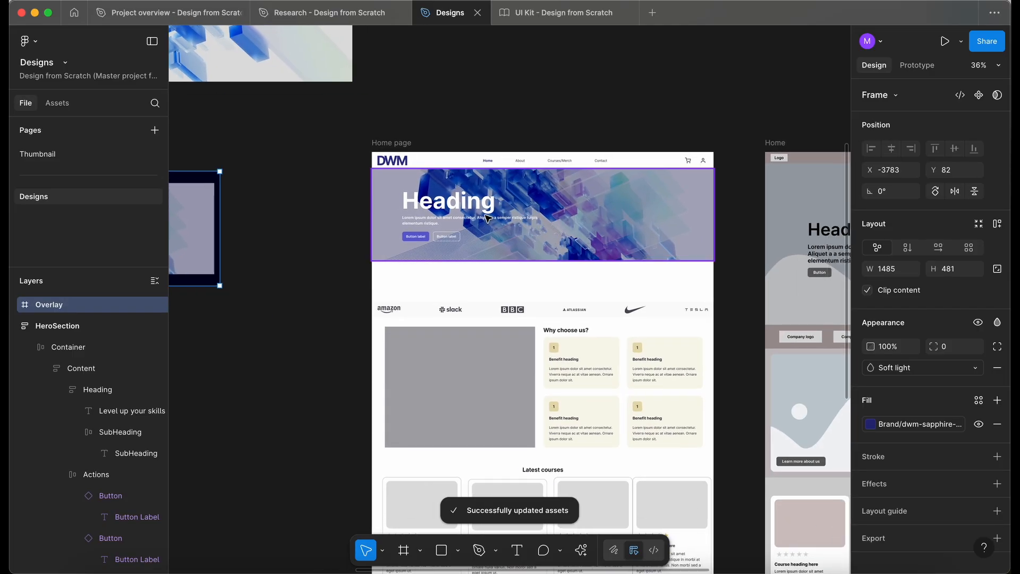
{"action": "scroll", "coordinate": [488, 218], "scroll_direction": "up", "scroll_amount": 3}
{"action": "scroll", "coordinate": [488, 218], "scroll_direction": "right", "scroll_amount": 1}
{"action": "scroll", "coordinate": [487, 217], "scroll_direction": "down", "scroll_amount": 1}
{"action": "double_click", "coordinate": [429, 190]}
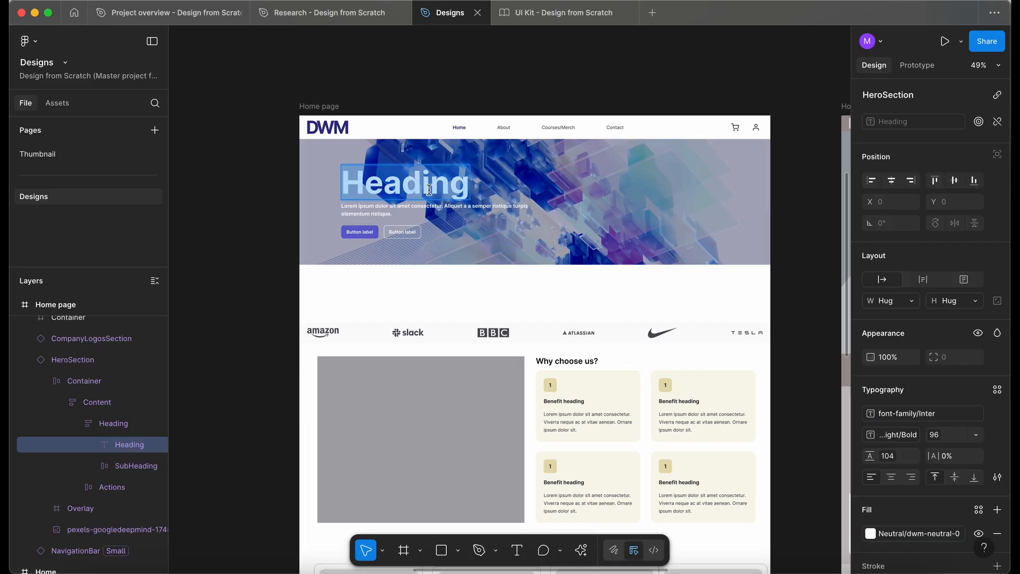
{"action": "scroll", "coordinate": [429, 190], "scroll_direction": "down", "scroll_amount": 1}
{"action": "left_click", "coordinate": [299, 218]}
{"action": "scroll", "coordinate": [299, 218], "scroll_direction": "left", "scroll_amount": 8}
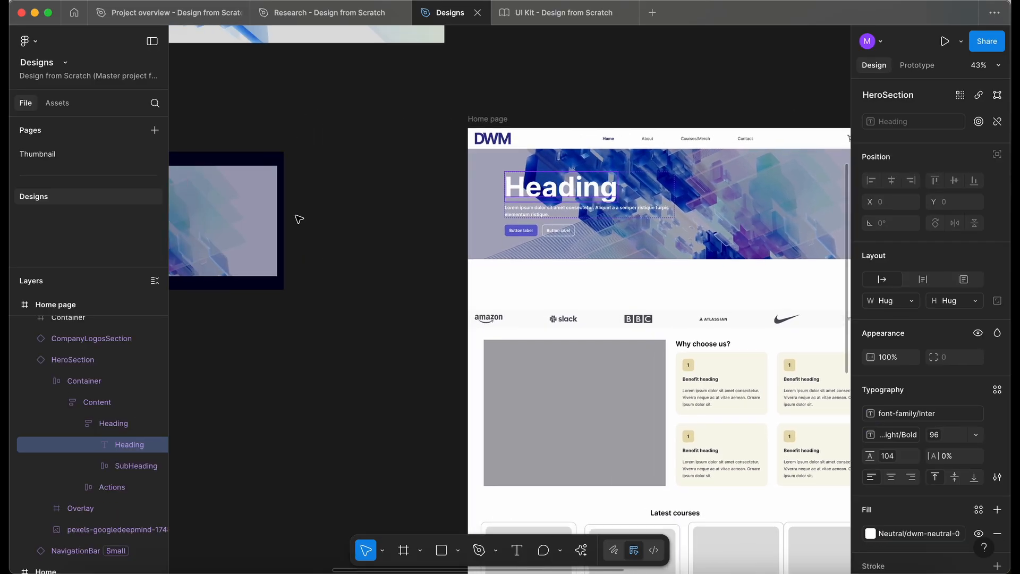
{"action": "left_click", "coordinate": [280, 208]}
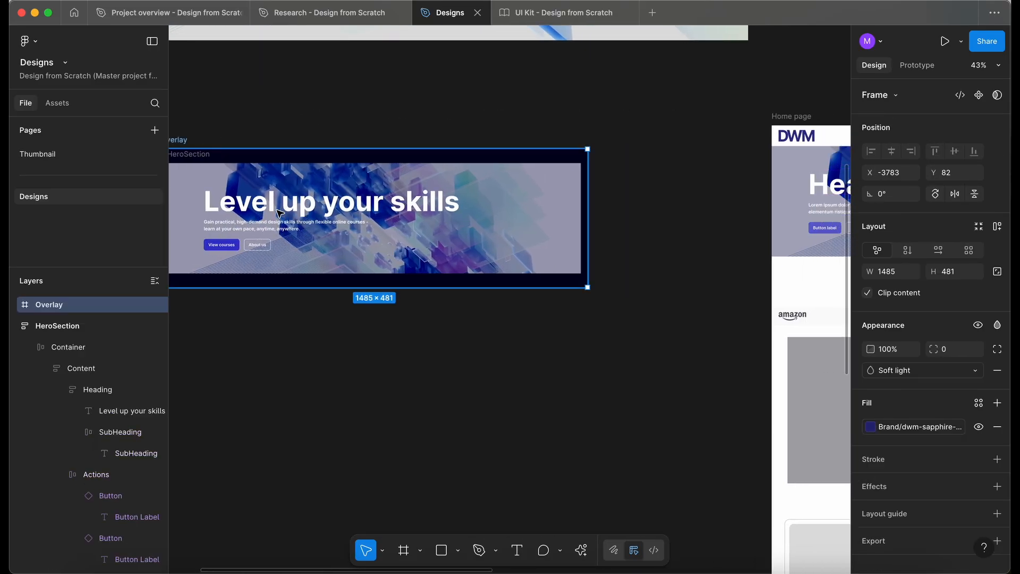
{"action": "left_click_drag", "start_coordinate": [339, 217], "coordinate": [366, 346]}
{"action": "key", "text": "Delete"}
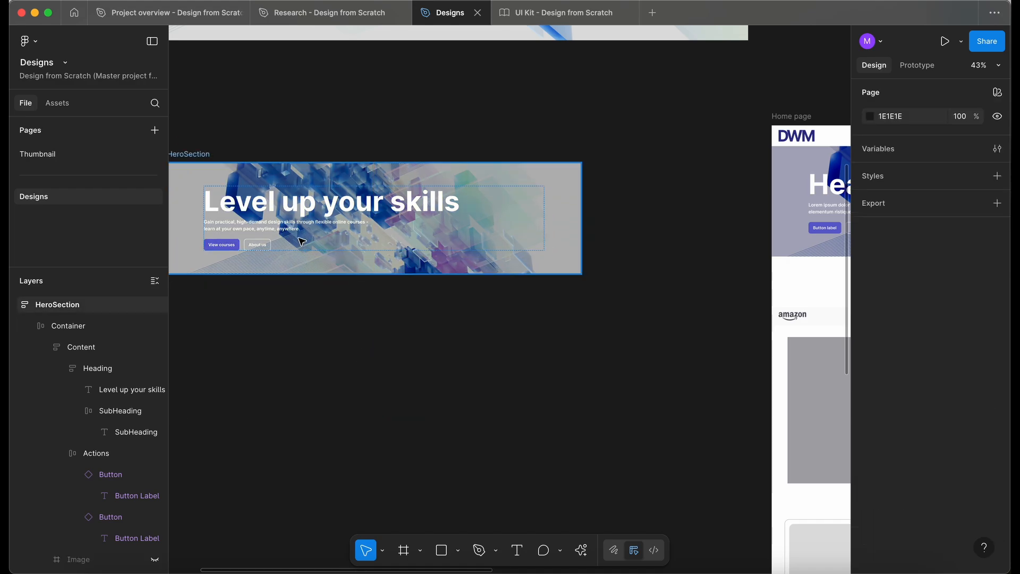
Replace the Home page hero heading with the text Level up your skills from the standalone copy.
{"action": "double_click", "coordinate": [306, 209]}
{"action": "key", "text": "super+c"}
{"action": "scroll", "coordinate": [447, 192], "scroll_direction": "right", "scroll_amount": 6}
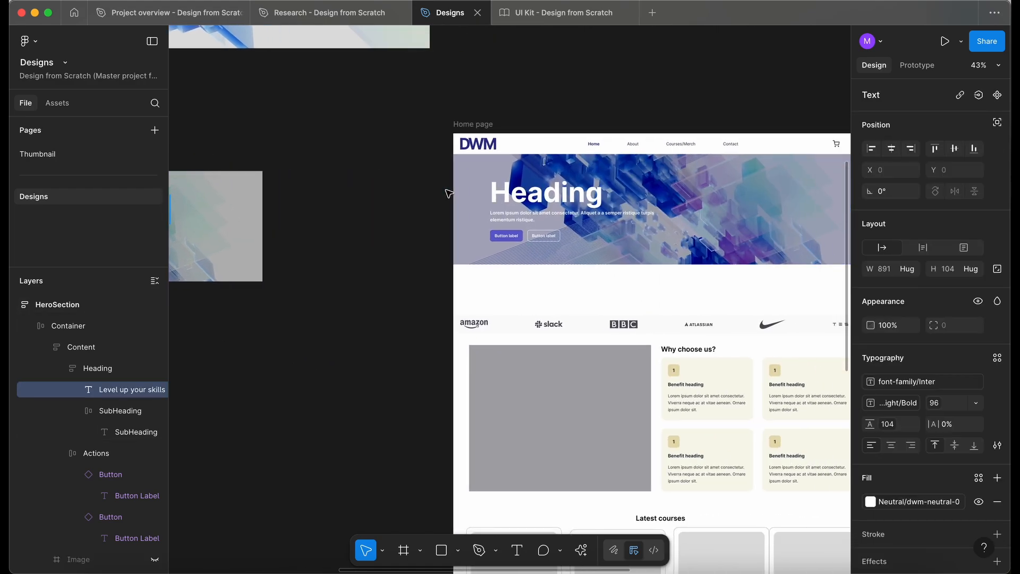
{"action": "double_click", "coordinate": [536, 193]}
{"action": "key", "text": "super+v"}
{"action": "left_click", "coordinate": [400, 271]}
Replace the Home page hero subheading with the standalone copy's subheading text.
{"action": "scroll", "coordinate": [400, 271], "scroll_direction": "left", "scroll_amount": 5}
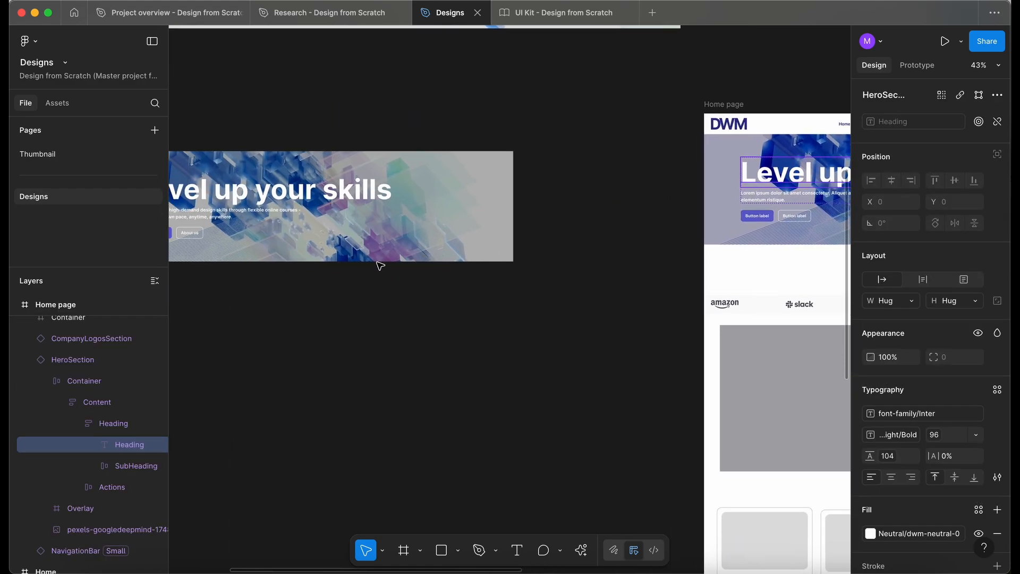
{"action": "left_click", "coordinate": [255, 214]}
{"action": "double_click", "coordinate": [253, 210]}
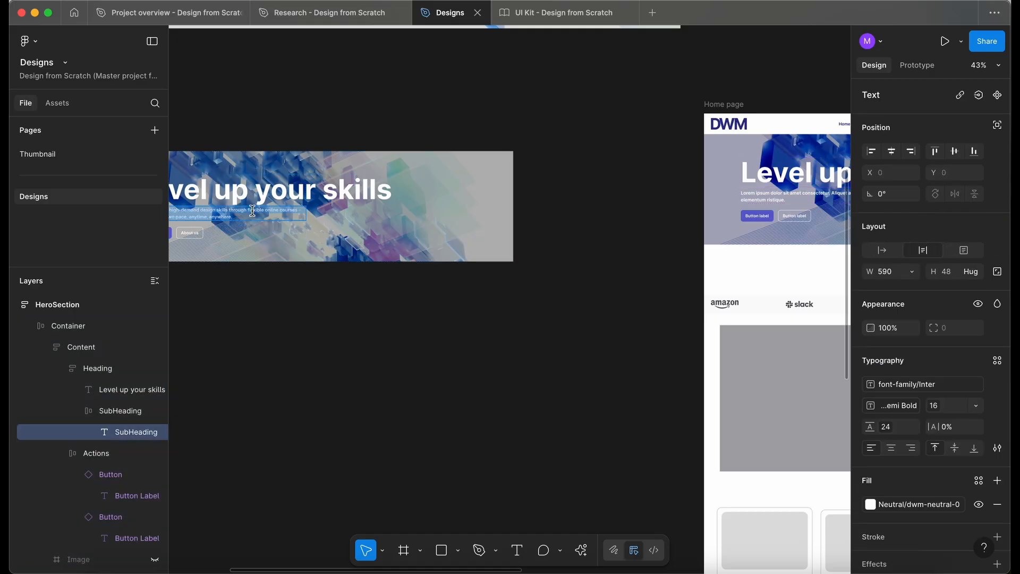
{"action": "left_click", "coordinate": [645, 286]}
Change the Home page hero's primary button label to View courses.
{"action": "scroll", "coordinate": [644, 286], "scroll_direction": "left", "scroll_amount": 5}
{"action": "scroll", "coordinate": [410, 240], "scroll_direction": "up", "scroll_amount": 3}
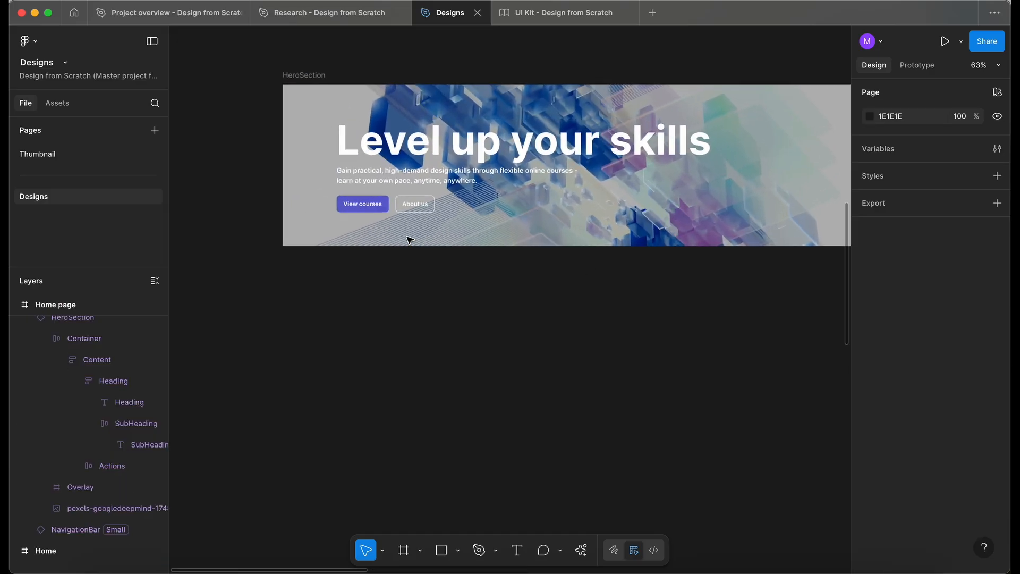
{"action": "scroll", "coordinate": [409, 240], "scroll_direction": "right", "scroll_amount": 15}
{"action": "scroll", "coordinate": [409, 240], "scroll_direction": "left", "scroll_amount": 4}
{"action": "scroll", "coordinate": [409, 240], "scroll_direction": "up", "scroll_amount": 1}
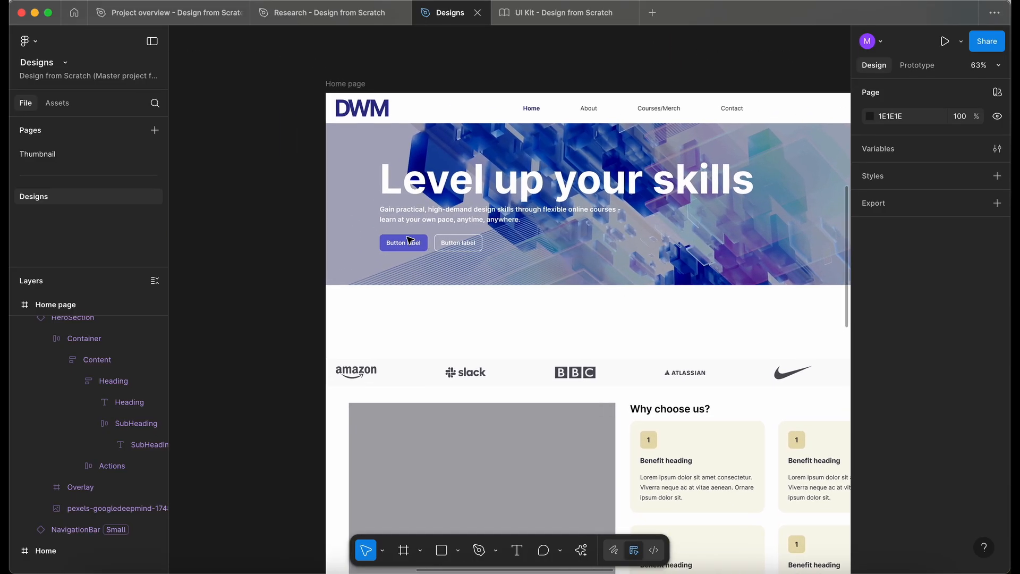
{"action": "double_click", "coordinate": [409, 243]}
{"action": "type", "text": "View c"}
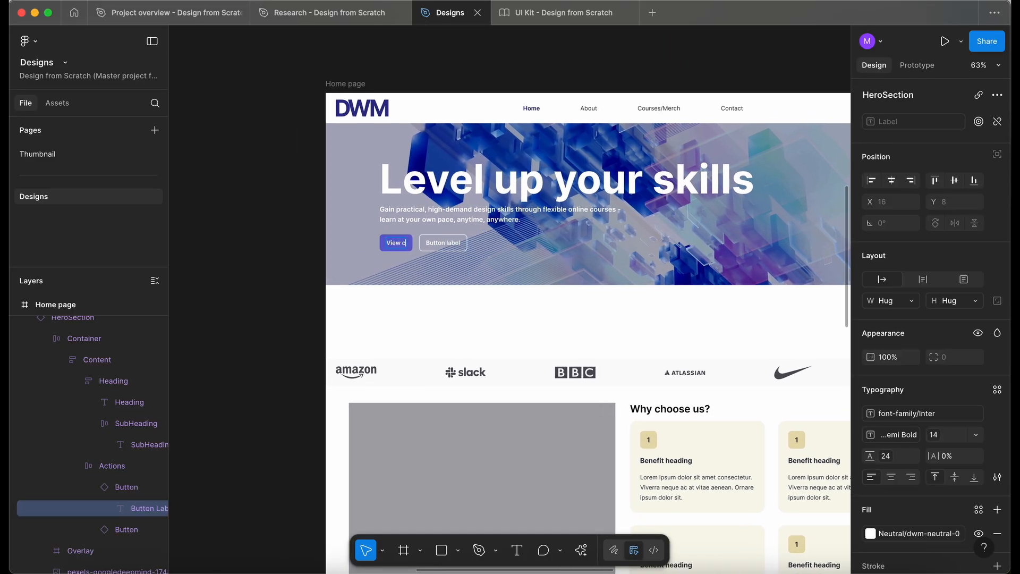
{"action": "type", "text": "ourses"}
Change the Home page hero's secondary button label to About us.
{"action": "double_click", "coordinate": [465, 243]}
{"action": "type", "text": "About us"}
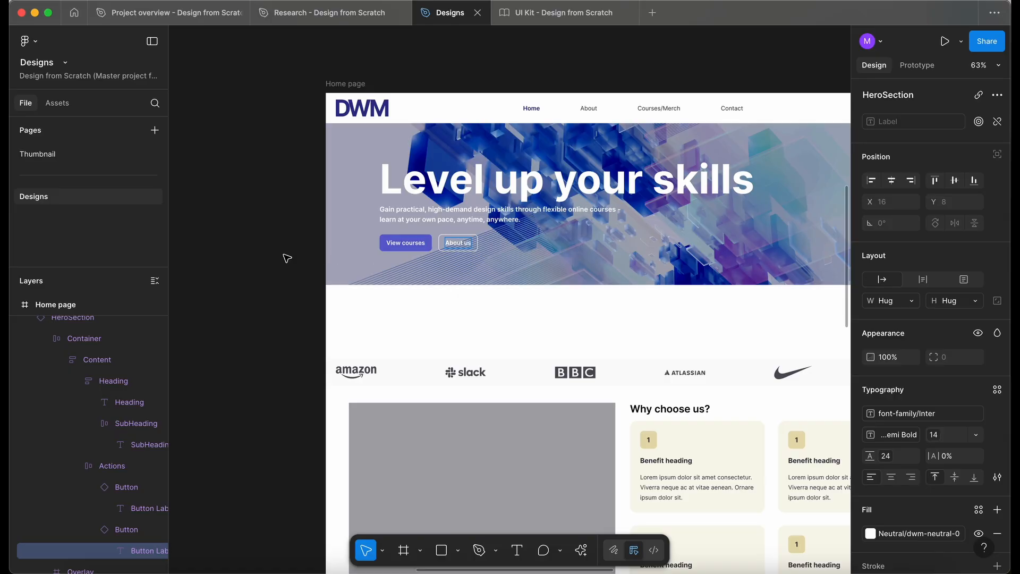
{"action": "left_click", "coordinate": [287, 258]}
Examine the Home page hero, company logos section and benefits container layout.
{"action": "scroll", "coordinate": [435, 216], "scroll_direction": "right", "scroll_amount": 2}
{"action": "scroll", "coordinate": [435, 216], "scroll_direction": "up", "scroll_amount": 4}
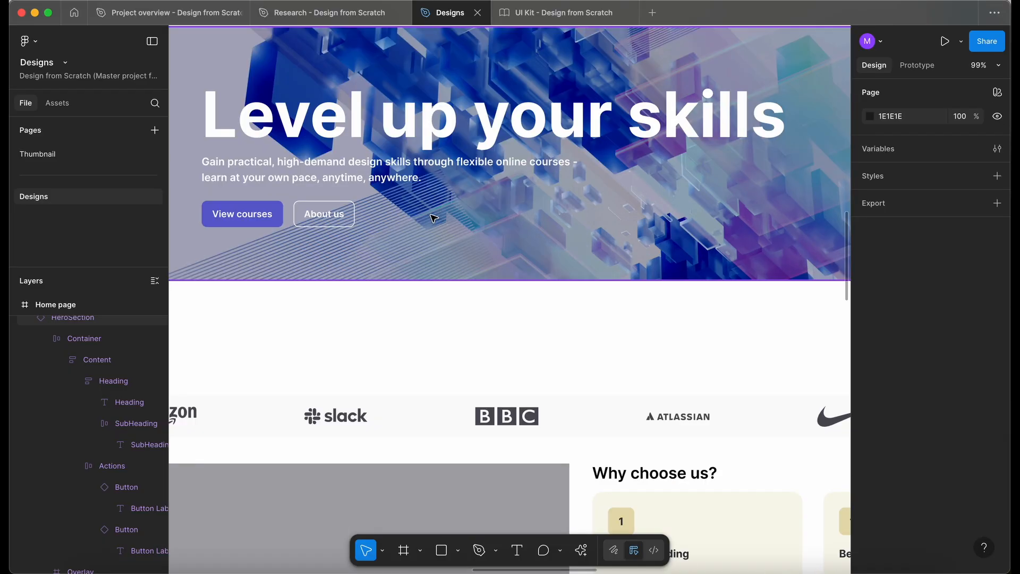
{"action": "scroll", "coordinate": [434, 217], "scroll_direction": "down", "scroll_amount": 4}
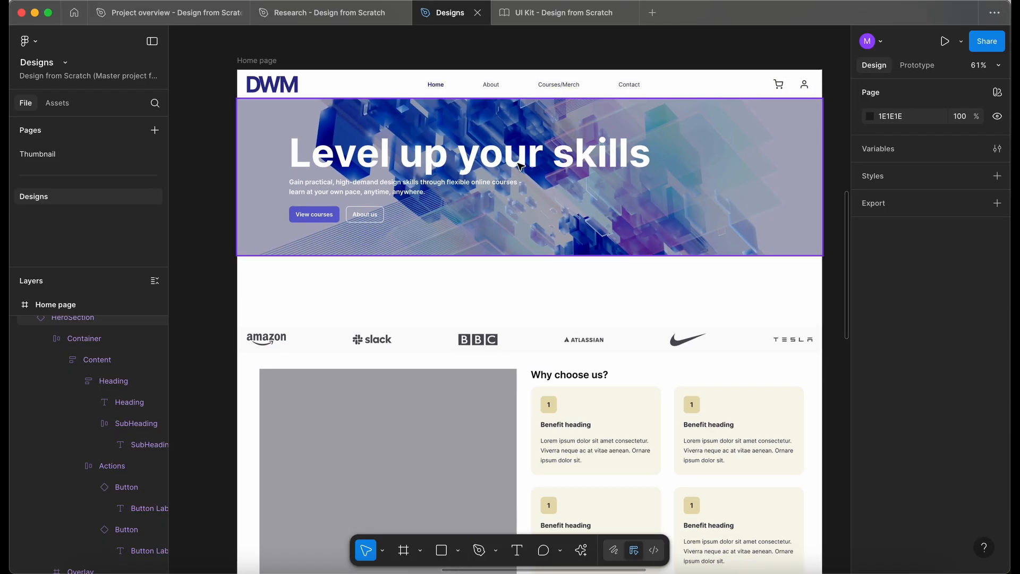
{"action": "scroll", "coordinate": [244, 224], "scroll_direction": "down", "scroll_amount": 3}
{"action": "scroll", "coordinate": [243, 224], "scroll_direction": "left", "scroll_amount": 2}
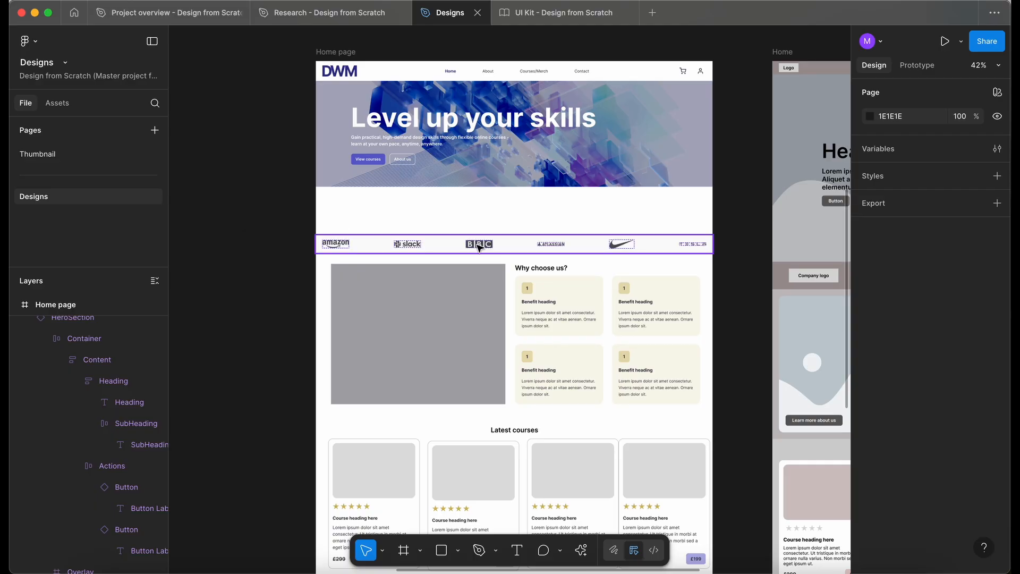
{"action": "left_click", "coordinate": [480, 247]}
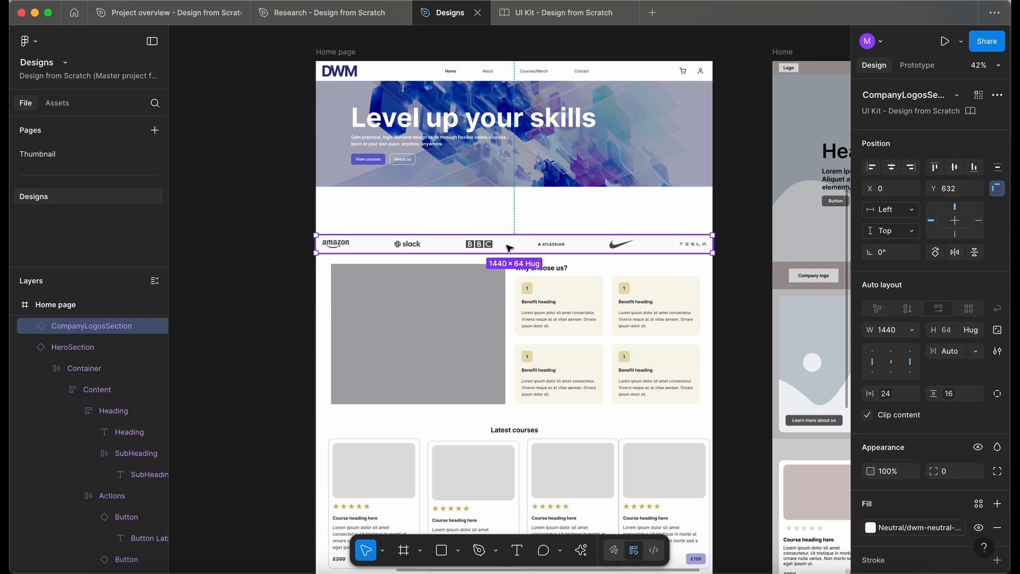
{"action": "scroll", "coordinate": [508, 247], "scroll_direction": "down", "scroll_amount": 1}
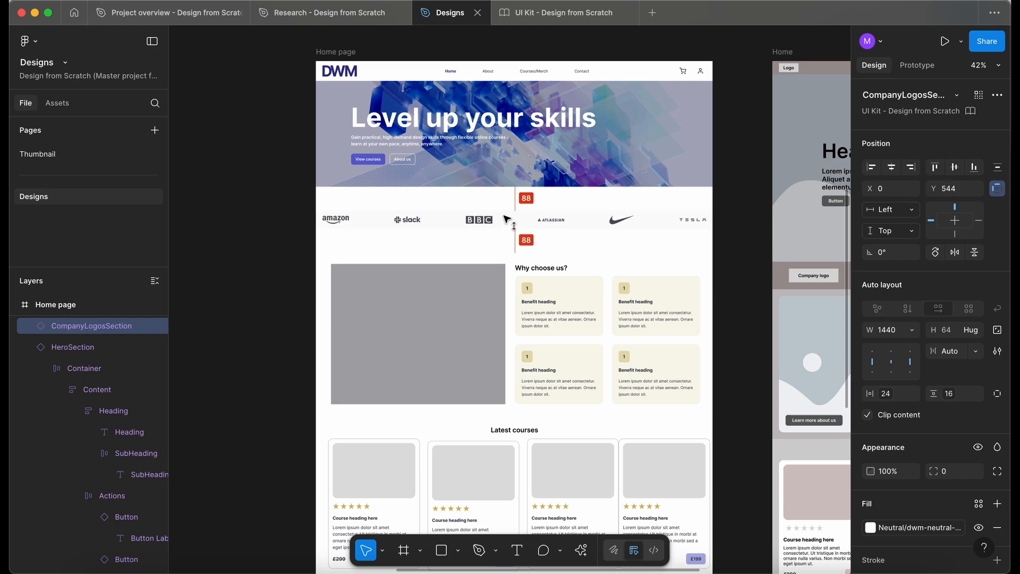
{"action": "scroll", "coordinate": [507, 239], "scroll_direction": "up", "scroll_amount": 5}
{"action": "scroll", "coordinate": [504, 217], "scroll_direction": "right", "scroll_amount": 1}
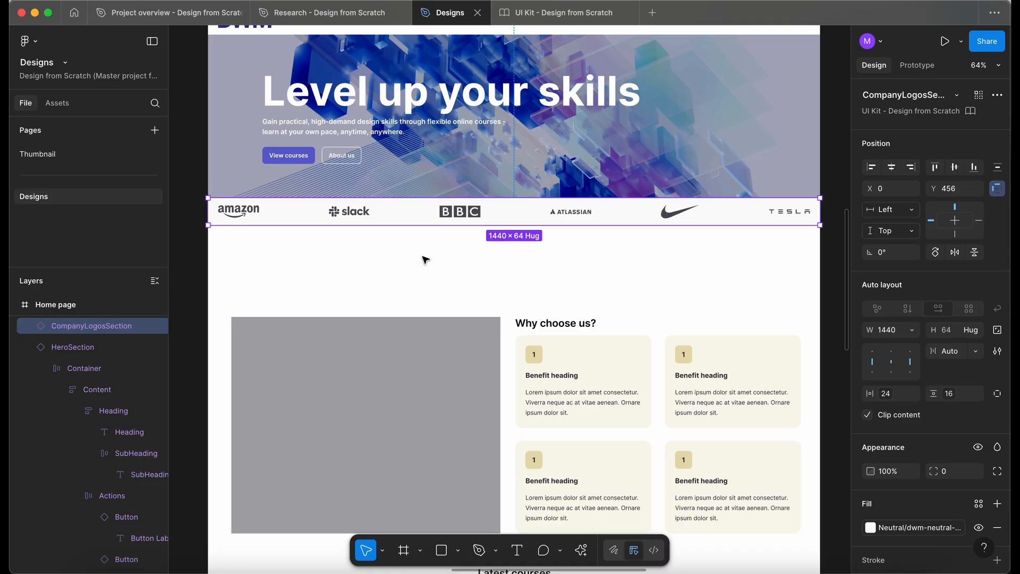
{"action": "left_click", "coordinate": [398, 274]}
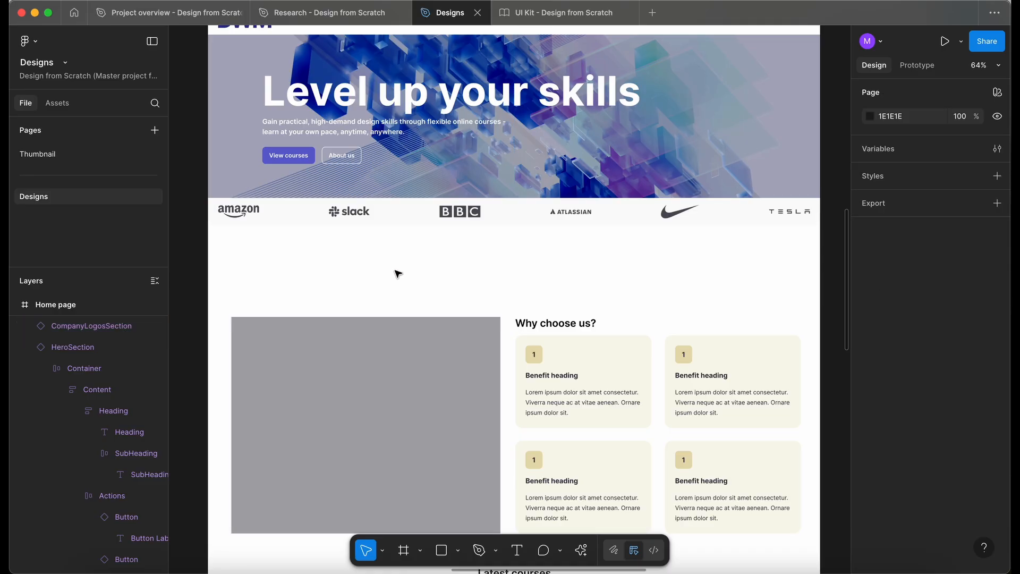
{"action": "scroll", "coordinate": [398, 274], "scroll_direction": "down", "scroll_amount": 4}
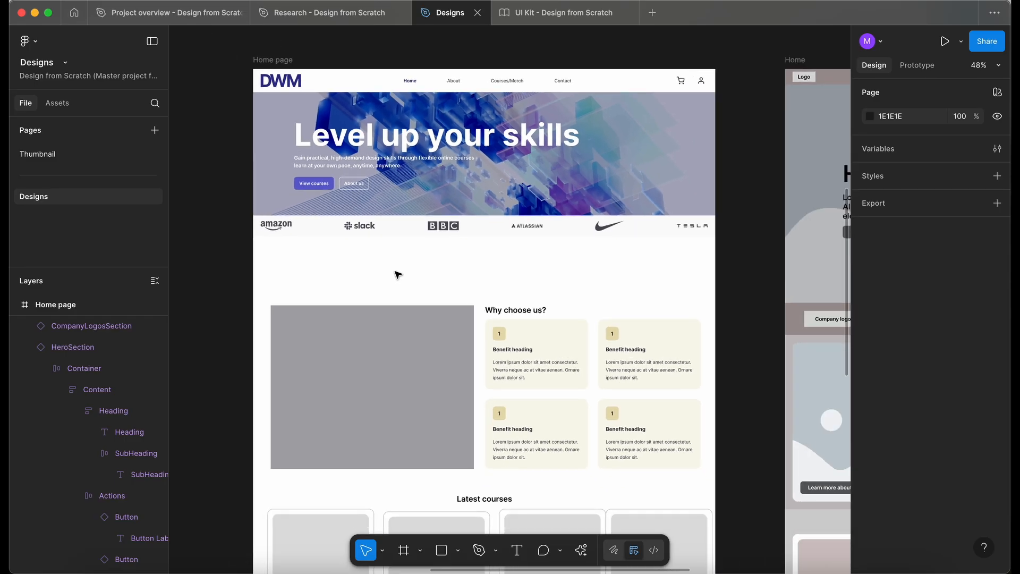
{"action": "left_click_drag", "start_coordinate": [369, 355], "coordinate": [366, 351]}
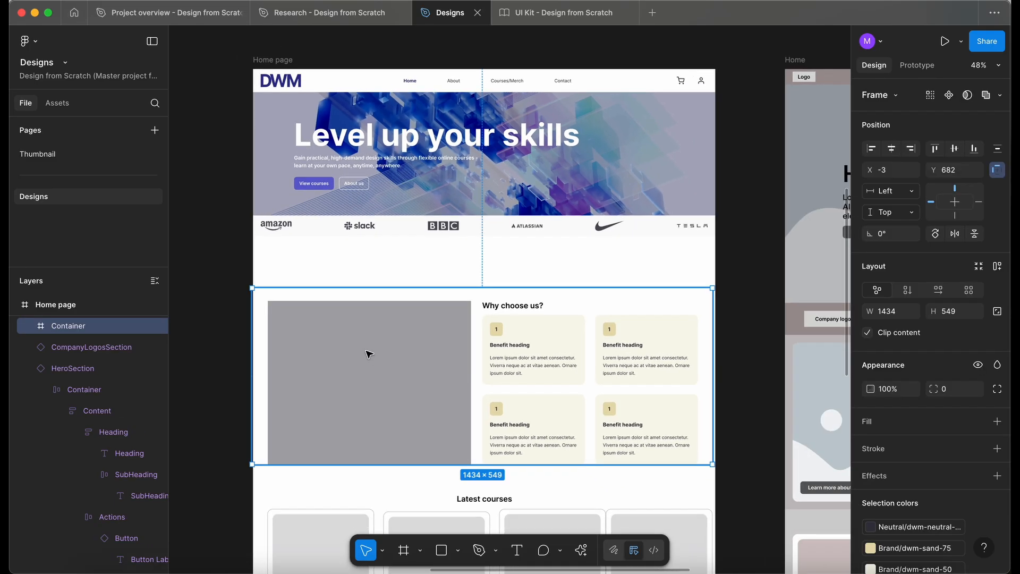
{"action": "scroll", "coordinate": [353, 325], "scroll_direction": "up", "scroll_amount": 2}
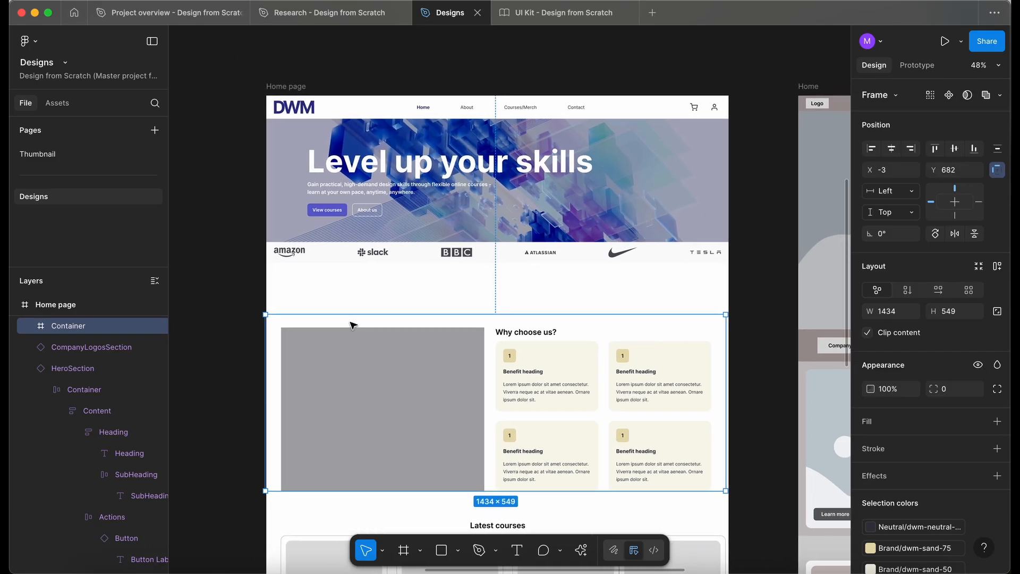
{"action": "left_click", "coordinate": [248, 297]}
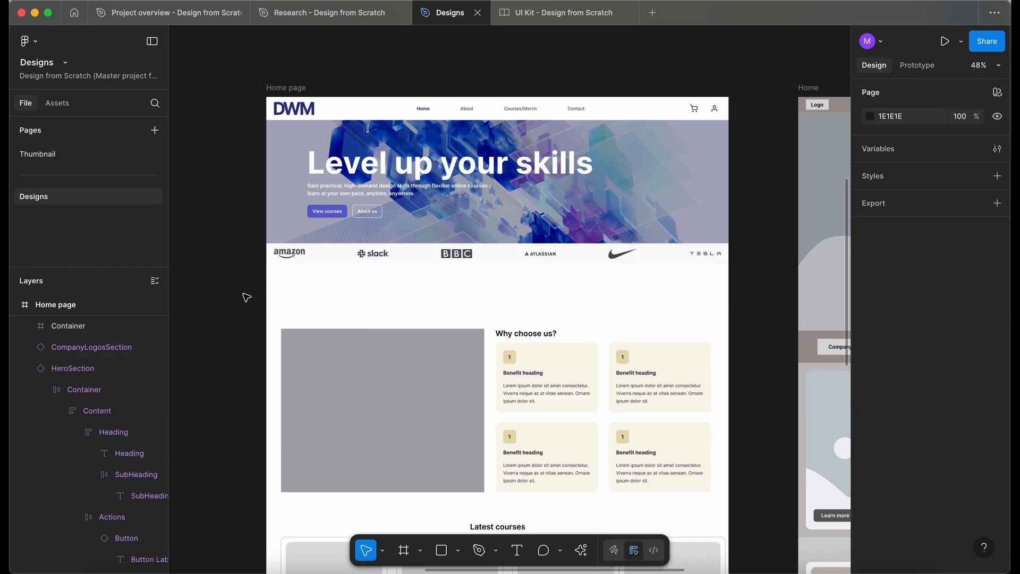
Show rulers and add vertical guides about 24 px in from each side of the Home page frame.
{"action": "key", "text": "shift+r"}
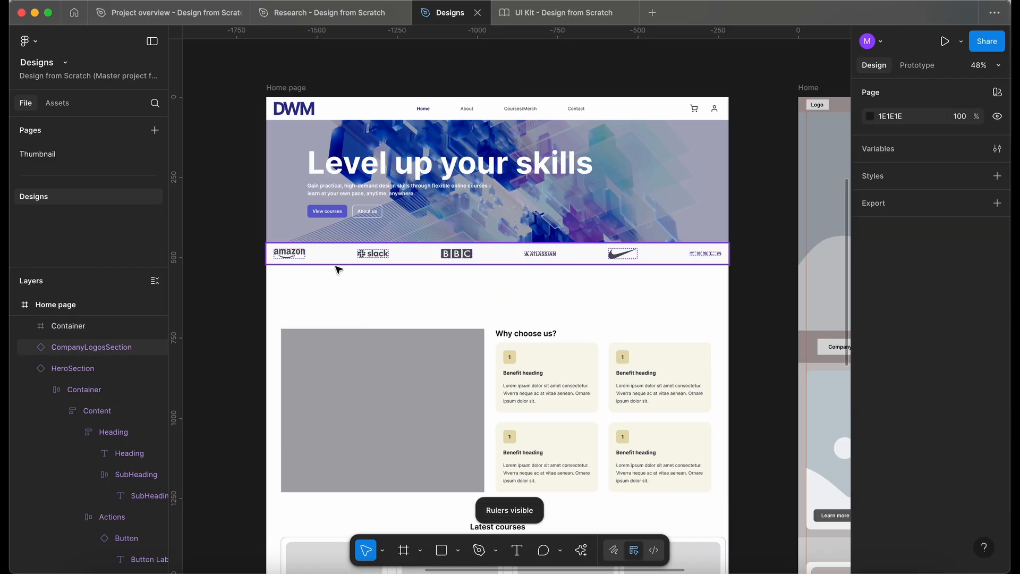
{"action": "scroll", "coordinate": [308, 159], "scroll_direction": "up", "scroll_amount": 5}
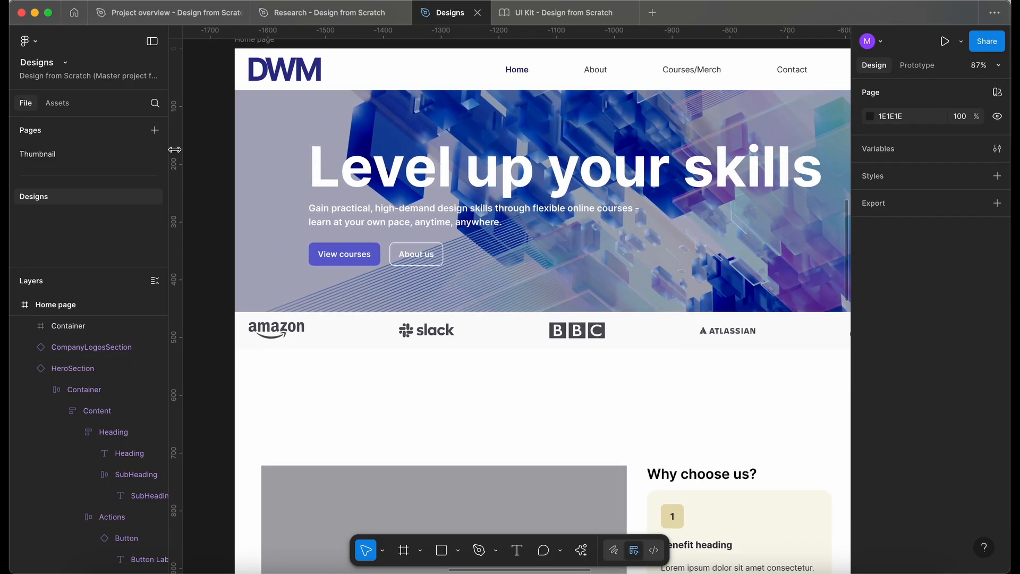
{"action": "scroll", "coordinate": [215, 147], "scroll_direction": "up", "scroll_amount": 3}
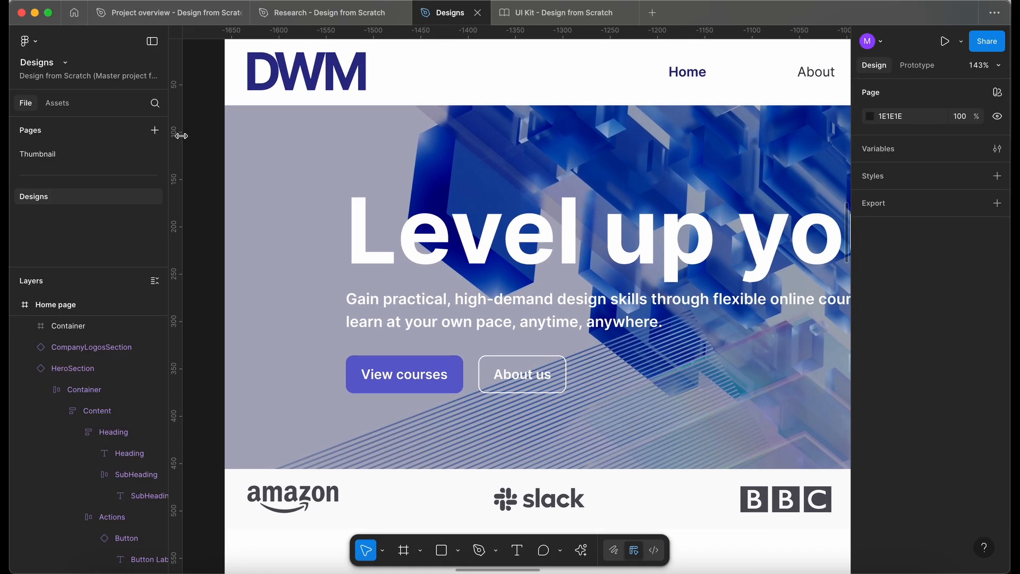
{"action": "left_click_drag", "start_coordinate": [181, 136], "coordinate": [615, 162]}
{"action": "left_click_drag", "start_coordinate": [177, 161], "coordinate": [245, 161]}
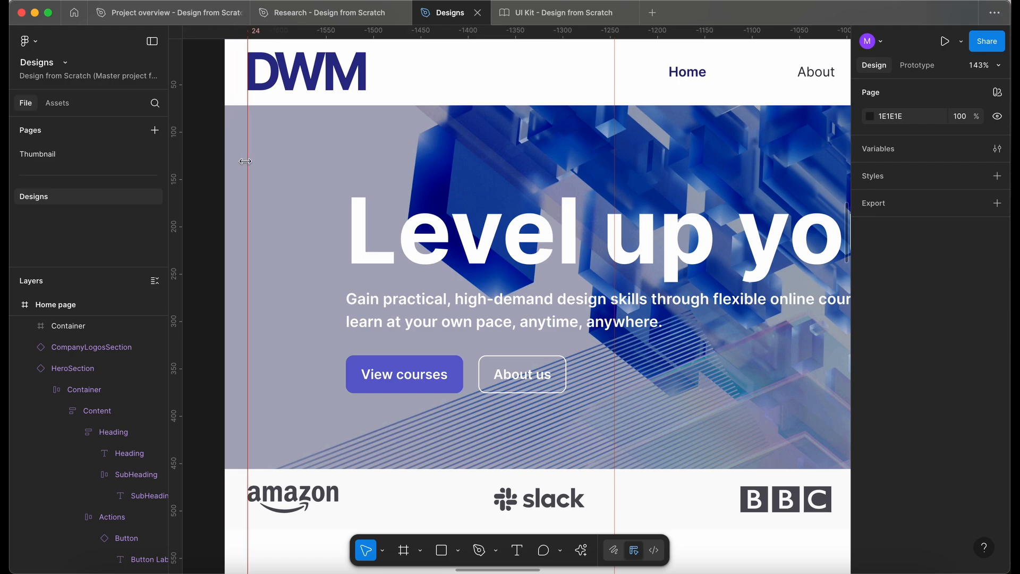
{"action": "left_click", "coordinate": [262, 80]}
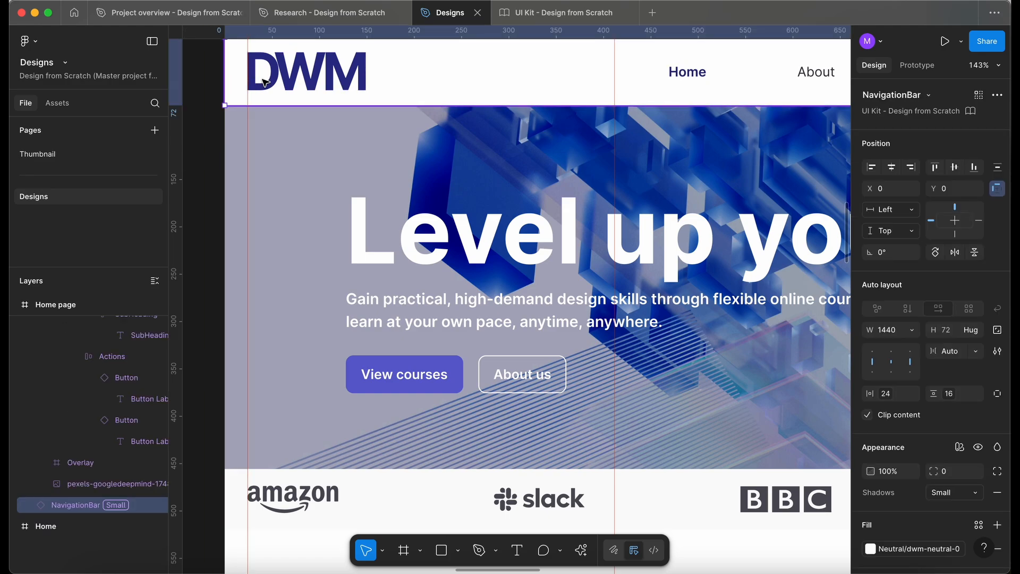
{"action": "left_click", "coordinate": [254, 494], "text": "super"}
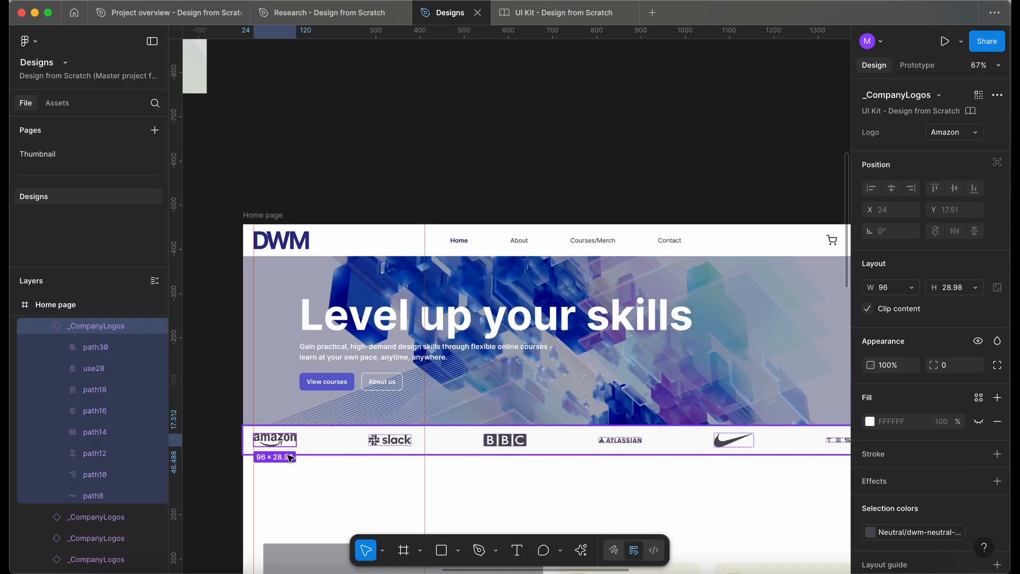
{"action": "scroll", "coordinate": [290, 458], "scroll_direction": "down", "scroll_amount": 2}
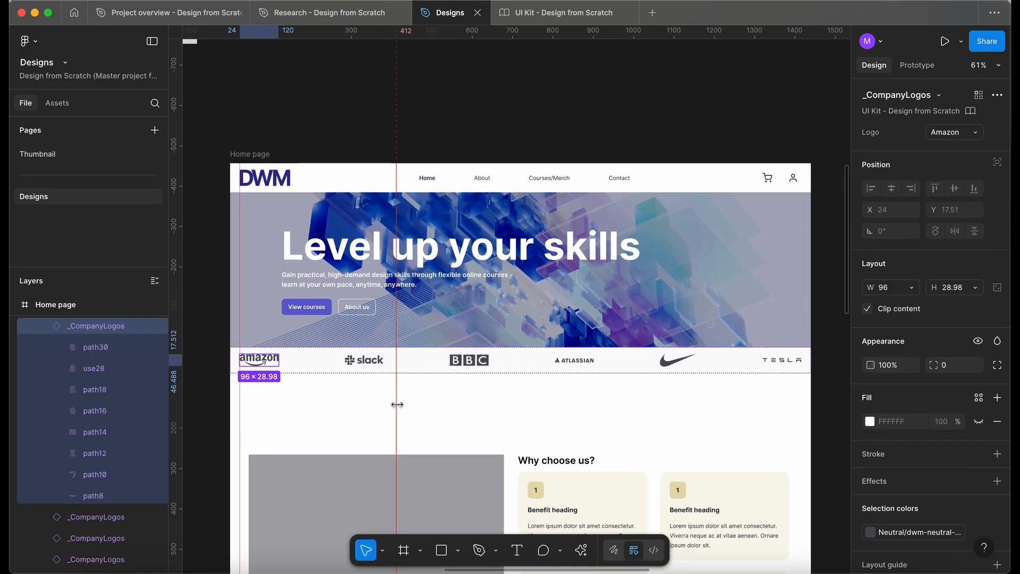
{"action": "left_click_drag", "start_coordinate": [397, 405], "coordinate": [519, 405]}
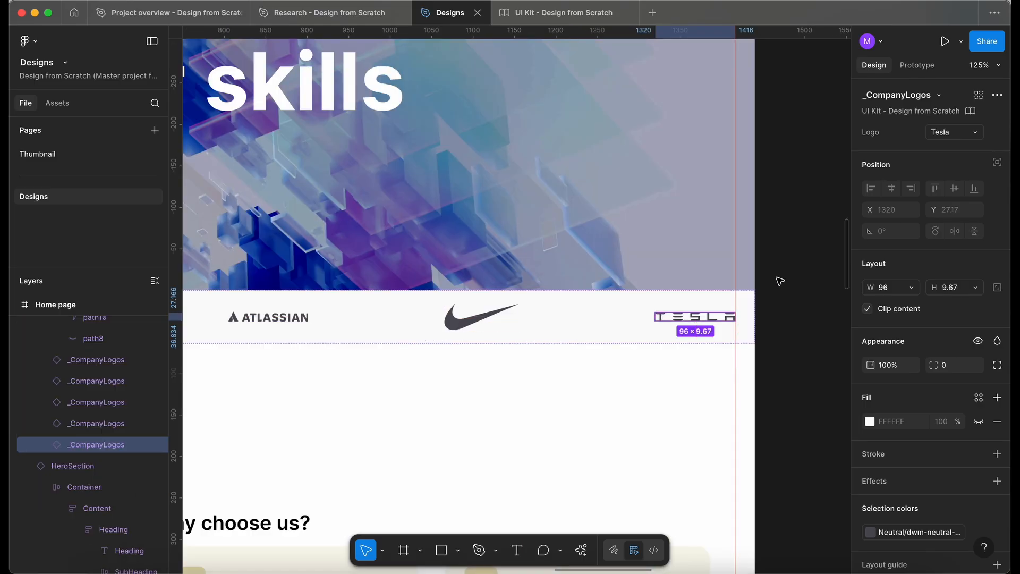
{"action": "left_click", "coordinate": [785, 264]}
Bind the Home page frame's width to the Breakpoint variable.
{"action": "scroll", "coordinate": [788, 265], "scroll_direction": "down", "scroll_amount": 5}
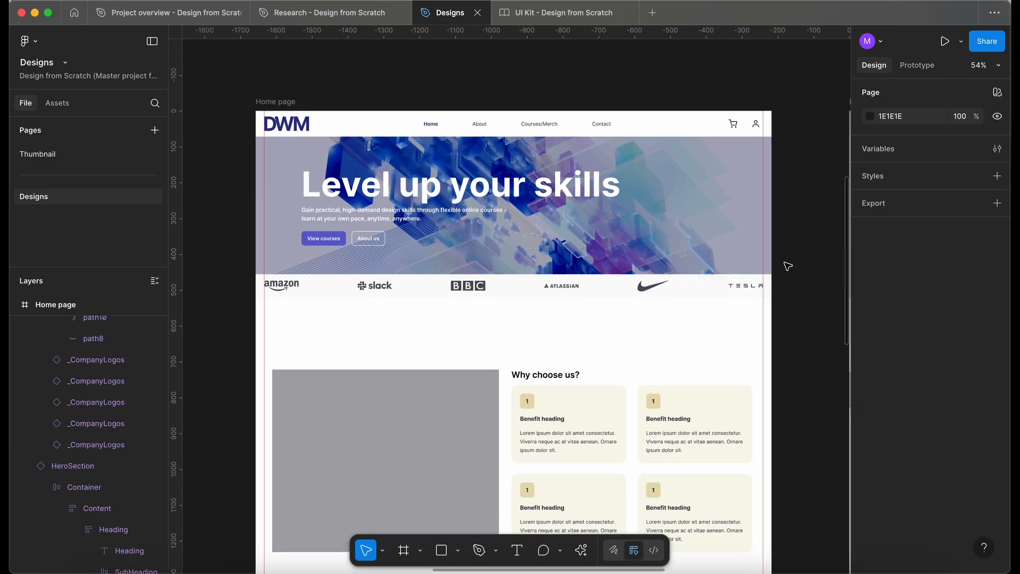
{"action": "scroll", "coordinate": [788, 265], "scroll_direction": "down", "scroll_amount": 1}
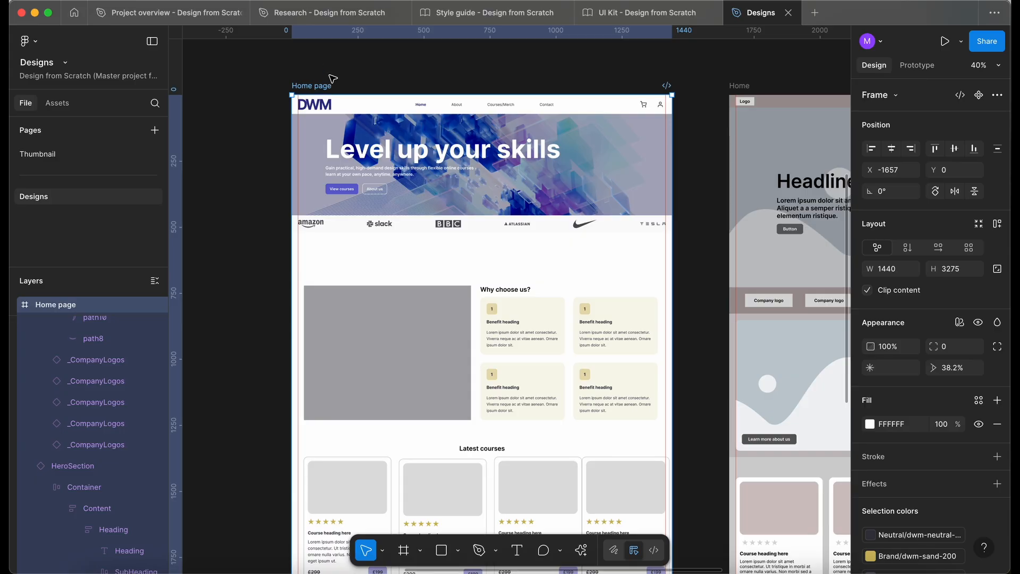
{"action": "left_click", "coordinate": [329, 75]}
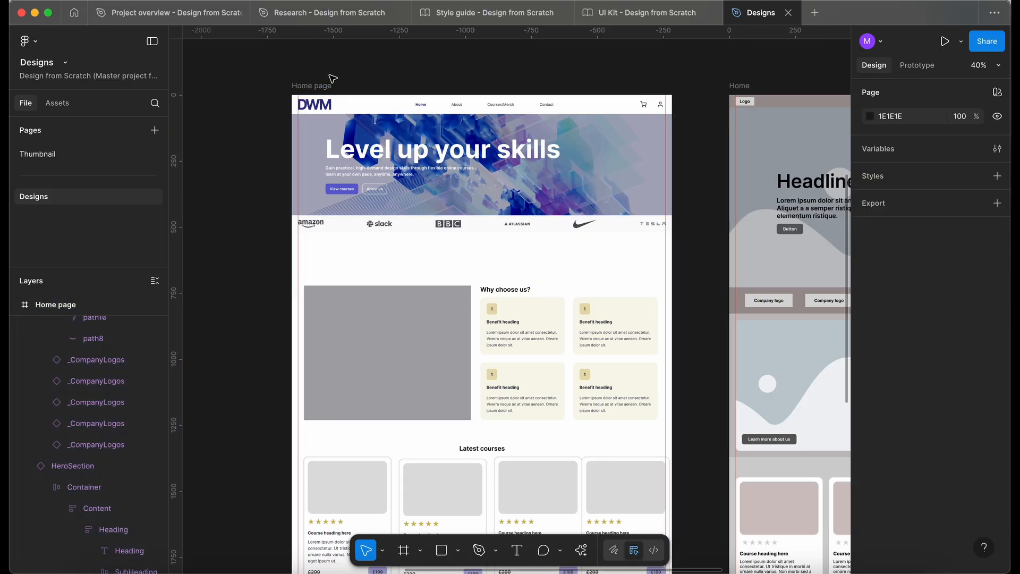
{"action": "left_click", "coordinate": [322, 90]}
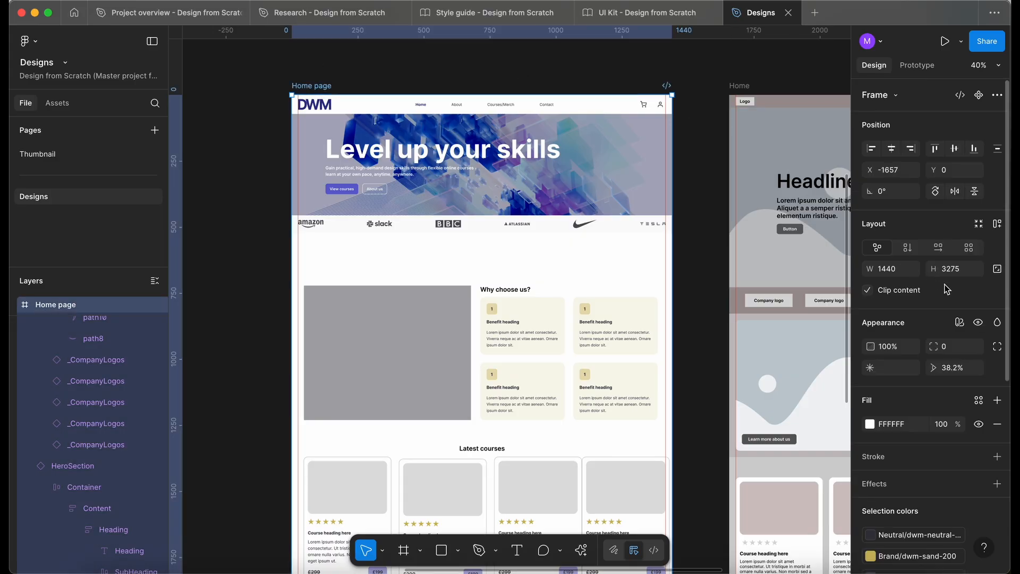
{"action": "left_click", "coordinate": [913, 269]}
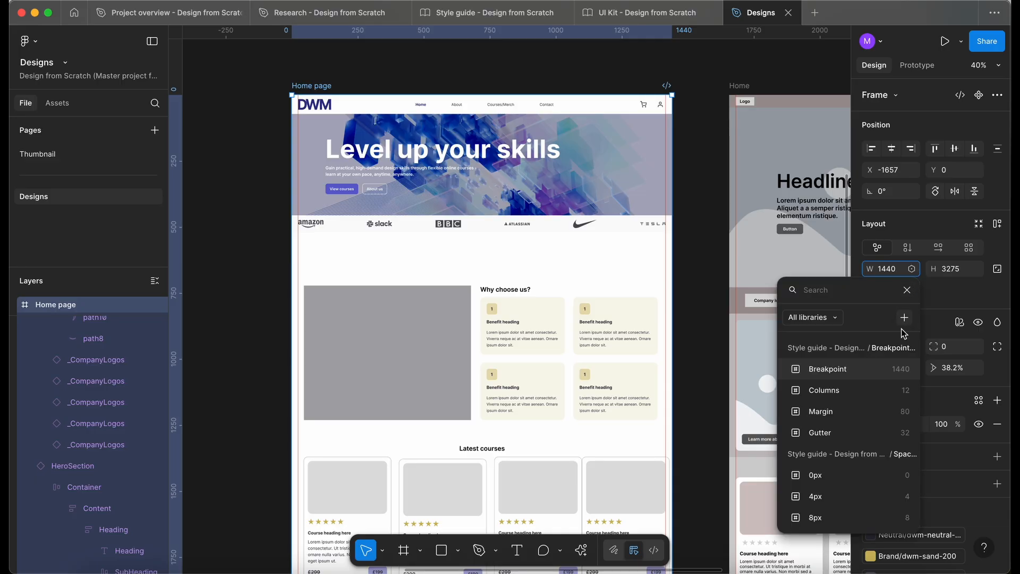
{"action": "left_click", "coordinate": [855, 367]}
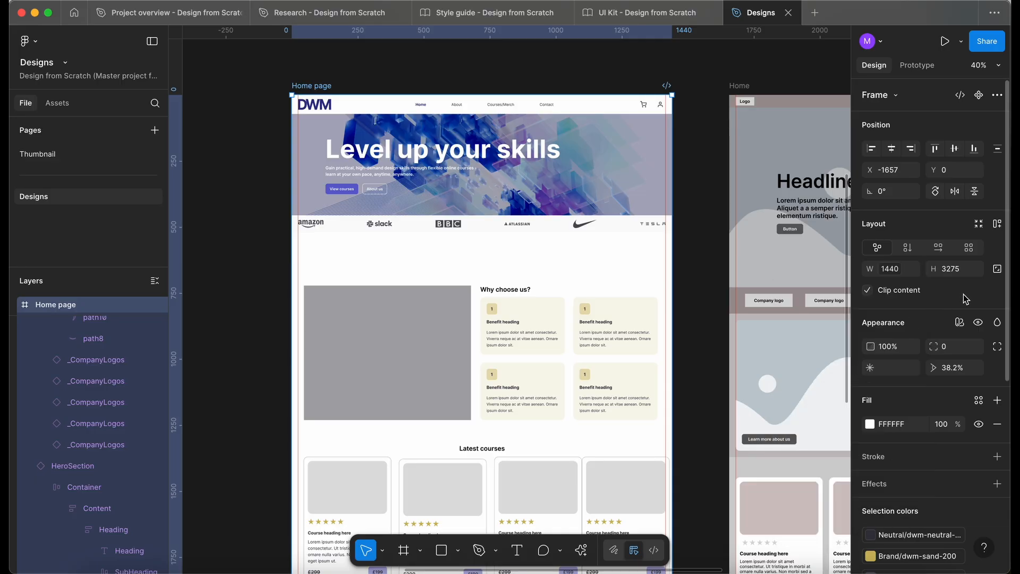
Add a columns layout guide to the Home page frame.
{"action": "scroll", "coordinate": [952, 291], "scroll_direction": "down", "scroll_amount": 10}
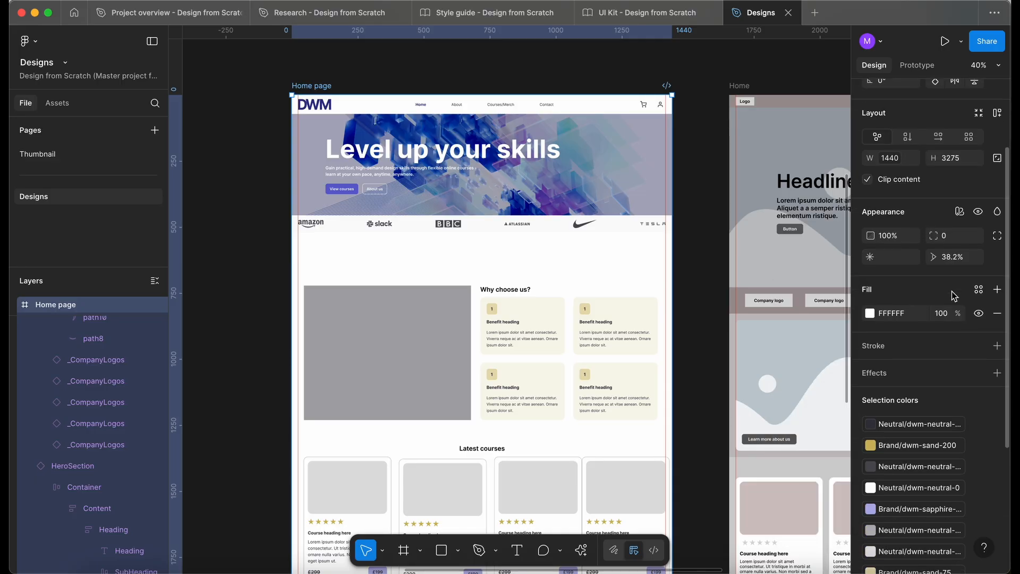
{"action": "left_click", "coordinate": [977, 500]}
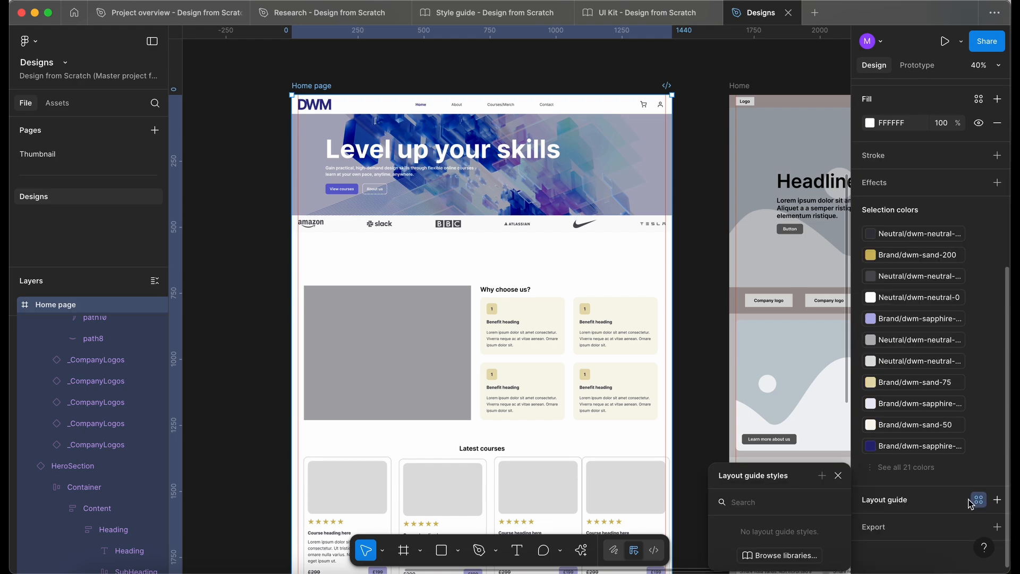
{"action": "left_click", "coordinate": [997, 499]}
{"action": "left_click", "coordinate": [921, 500]}
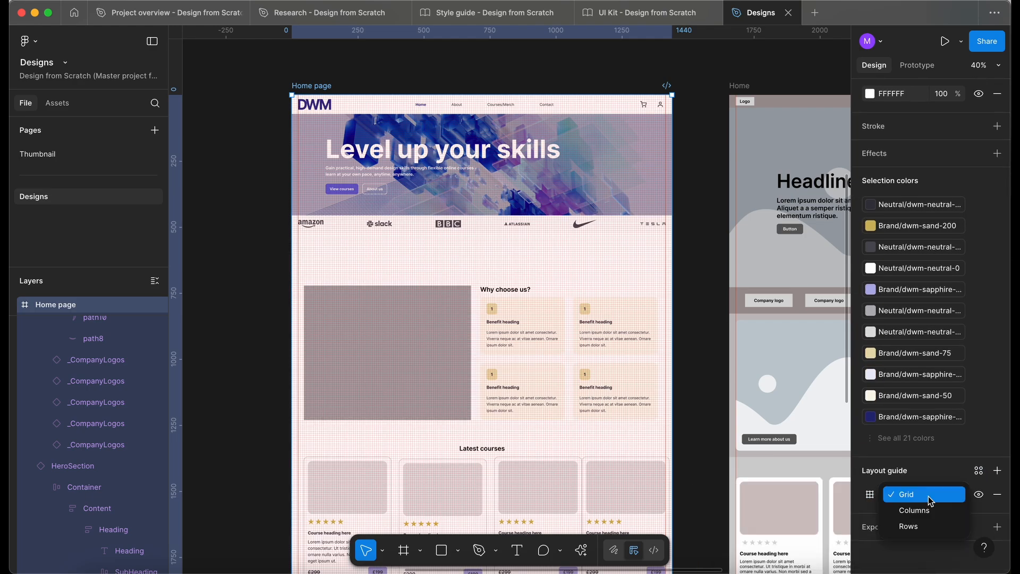
{"action": "left_click", "coordinate": [935, 511]}
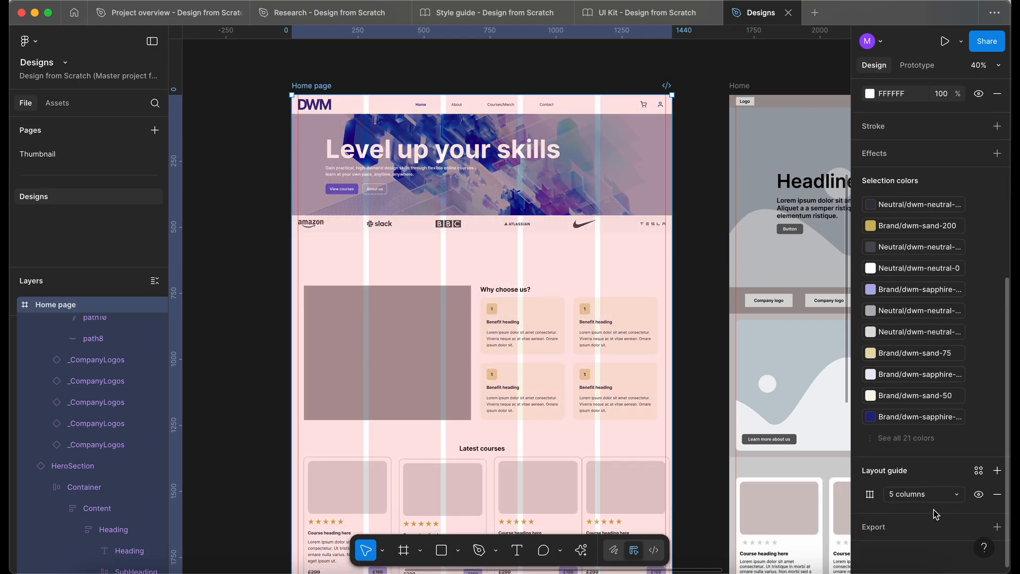
Bind the column guide's count to the Columns variable.
{"action": "left_click", "coordinate": [870, 496]}
{"action": "left_click", "coordinate": [833, 442]}
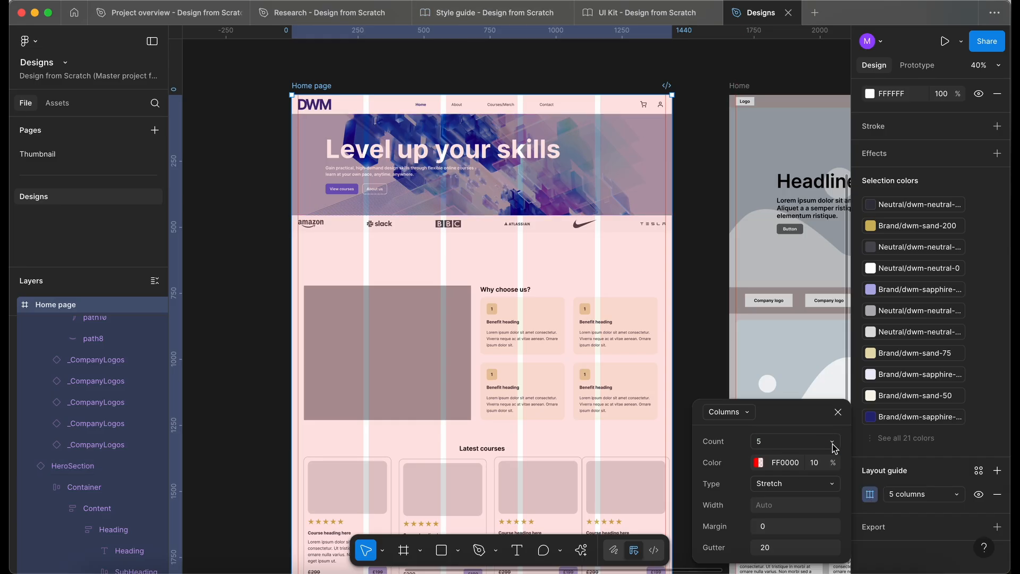
{"action": "left_click", "coordinate": [832, 444]}
{"action": "left_click", "coordinate": [808, 554]}
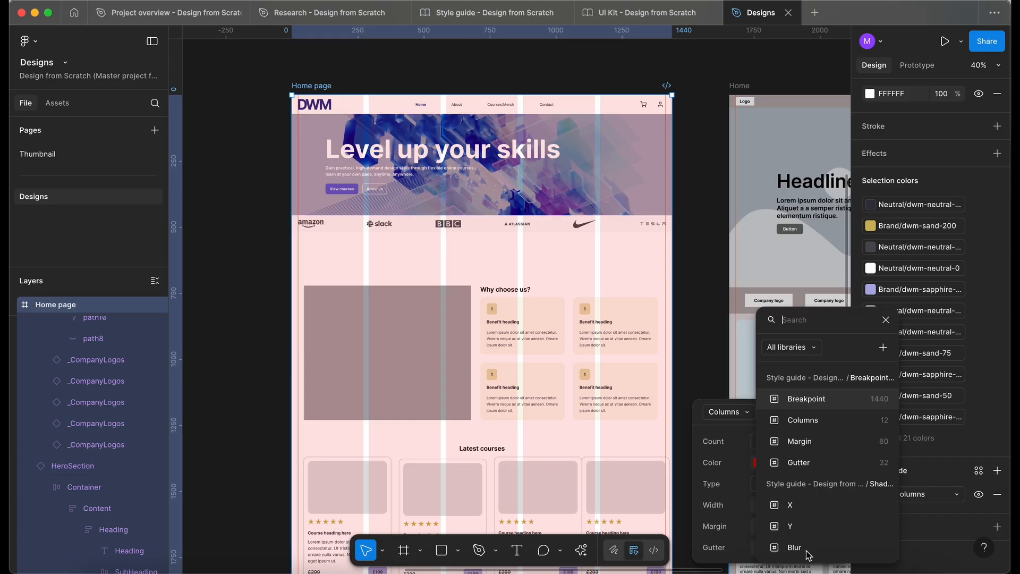
{"action": "left_click", "coordinate": [802, 420]}
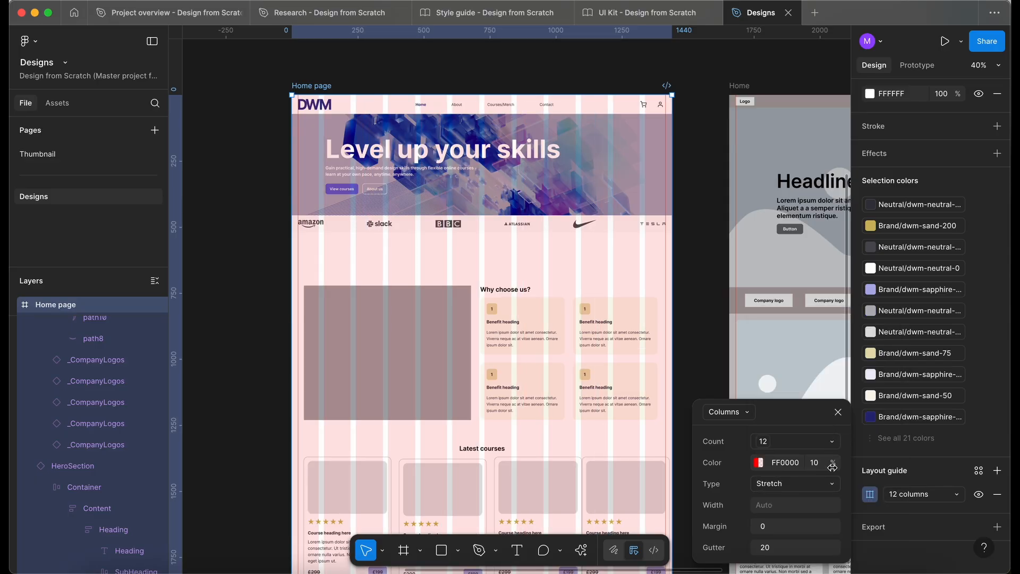
Match the column guide to the Style guide's Desktop grid: colour 262678 and margin bound to the Margin variable.
{"action": "left_click", "coordinate": [518, 14]}
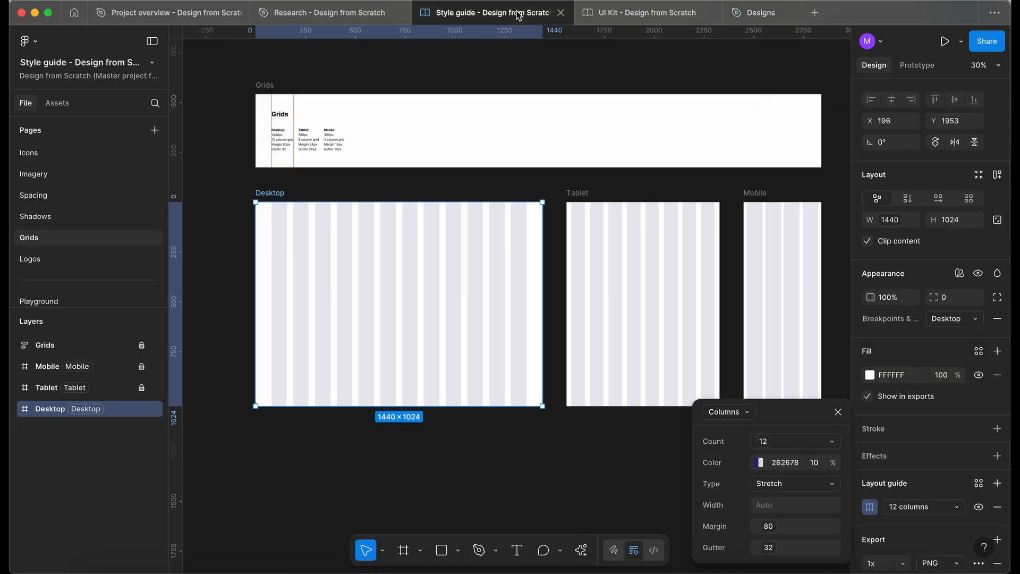
{"action": "left_click", "coordinate": [758, 12]}
{"action": "left_click", "coordinate": [824, 466]}
{"action": "left_click", "coordinate": [788, 494]}
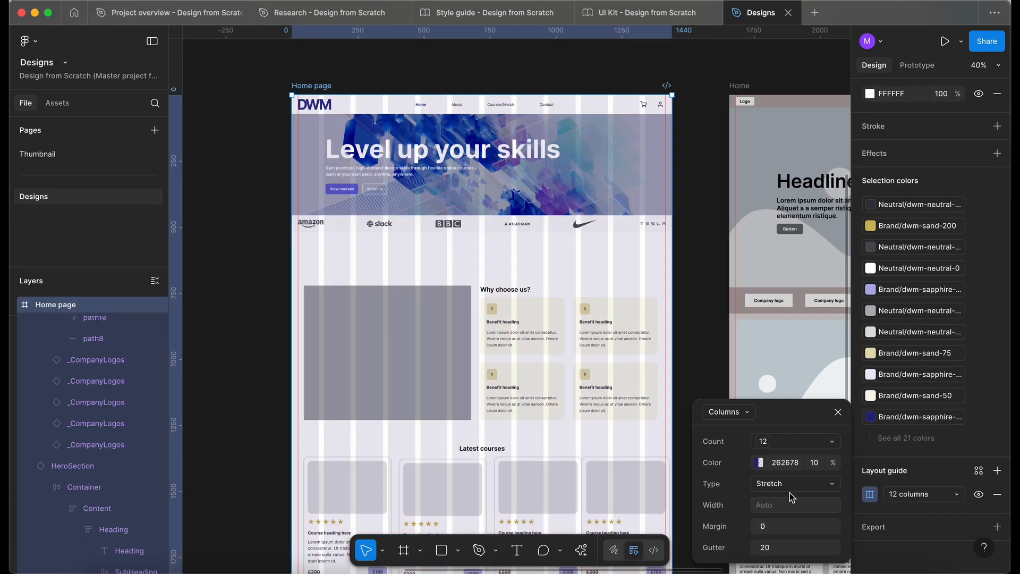
{"action": "left_click", "coordinate": [832, 526]}
{"action": "left_click", "coordinate": [812, 440]}
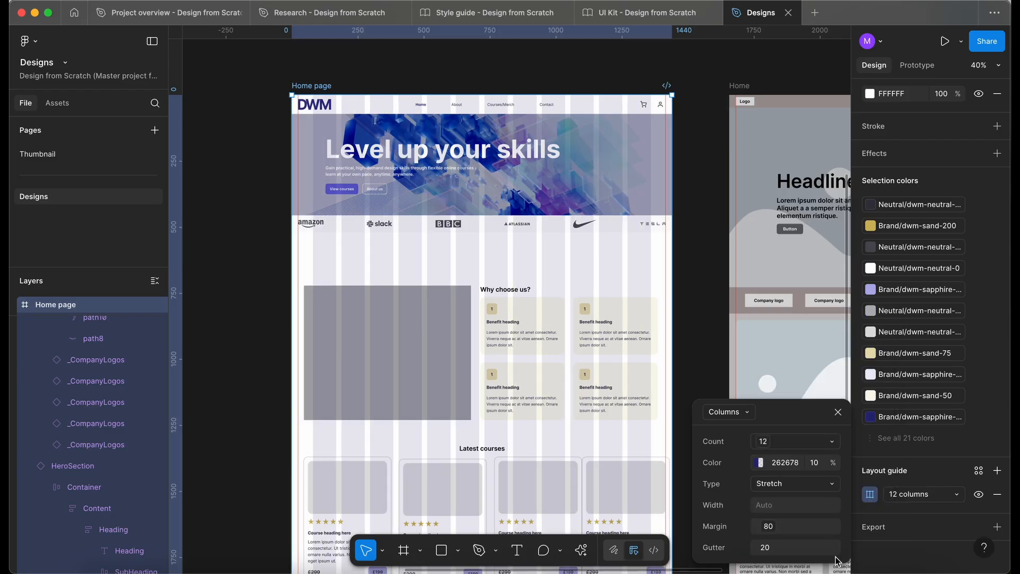
Bind the column guide's gutter to the Gutter variable and close the guide settings.
{"action": "left_click", "coordinate": [831, 547]}
{"action": "left_click", "coordinate": [827, 465]}
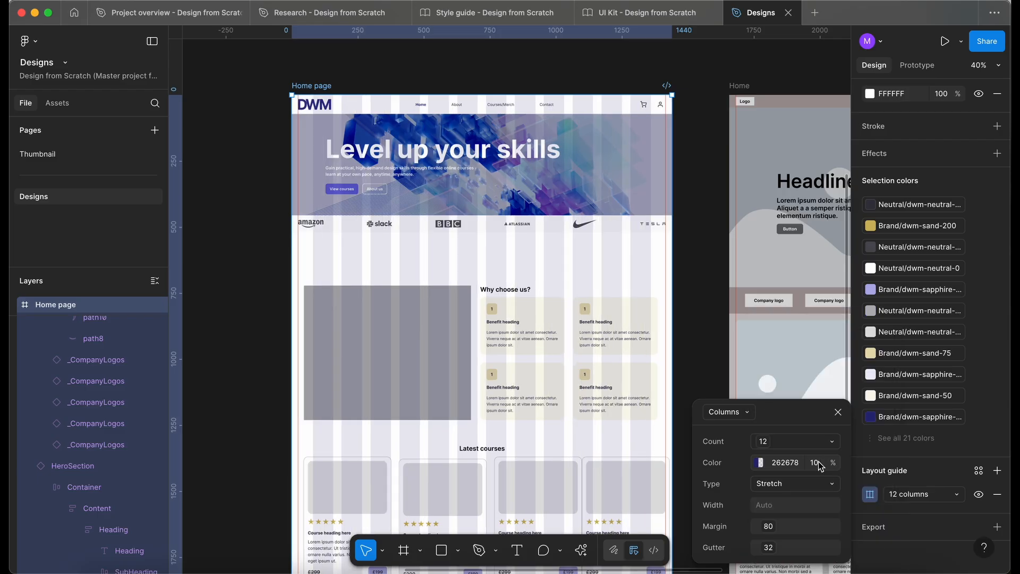
{"action": "left_click", "coordinate": [838, 413]}
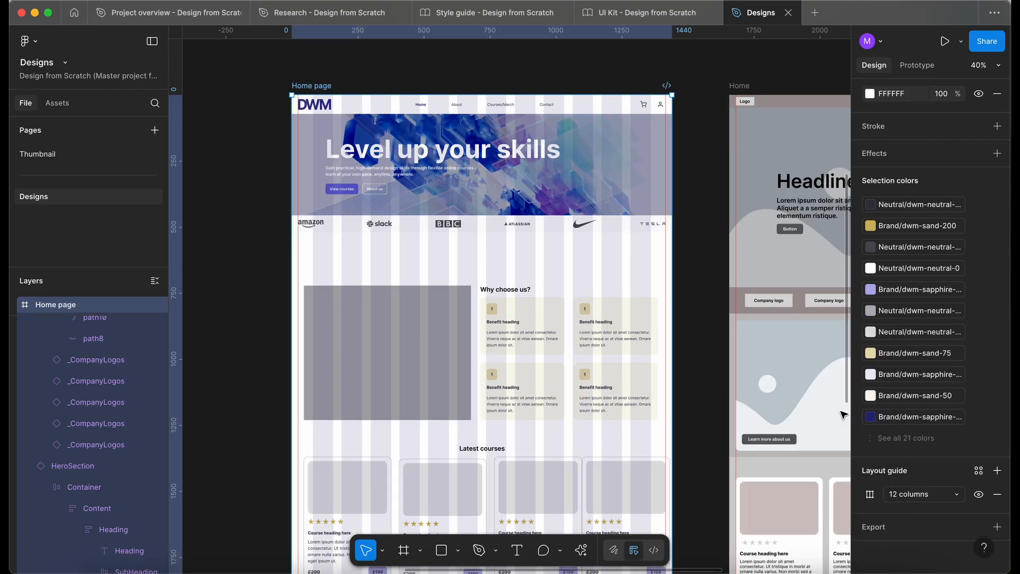
Set the Home page frame's Breakpoints & Grids variable mode to Desktop.
{"action": "scroll", "coordinate": [962, 491], "scroll_direction": "up", "scroll_amount": 6}
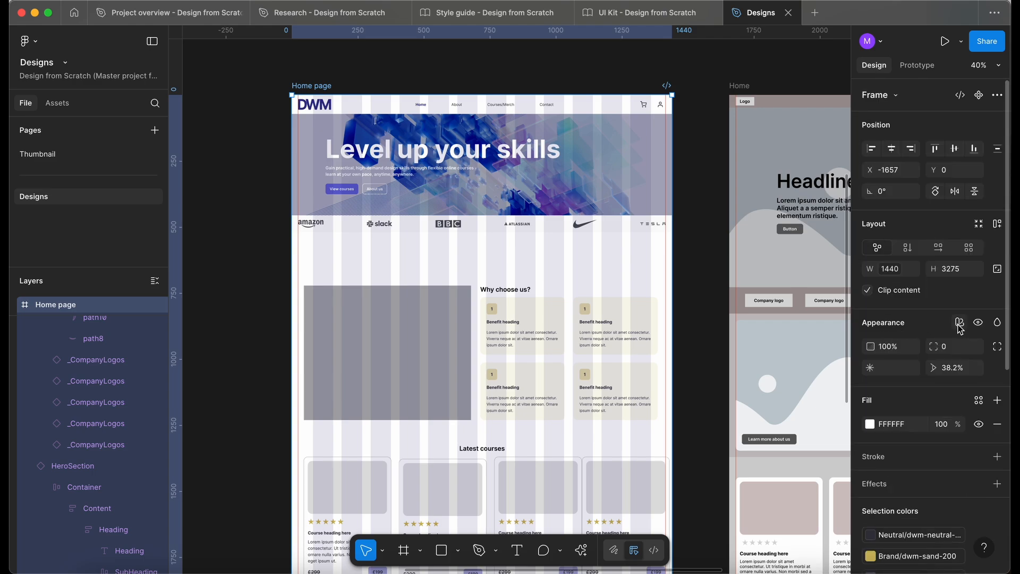
{"action": "left_click", "coordinate": [959, 324]}
{"action": "mouse_move", "coordinate": [934, 369]}
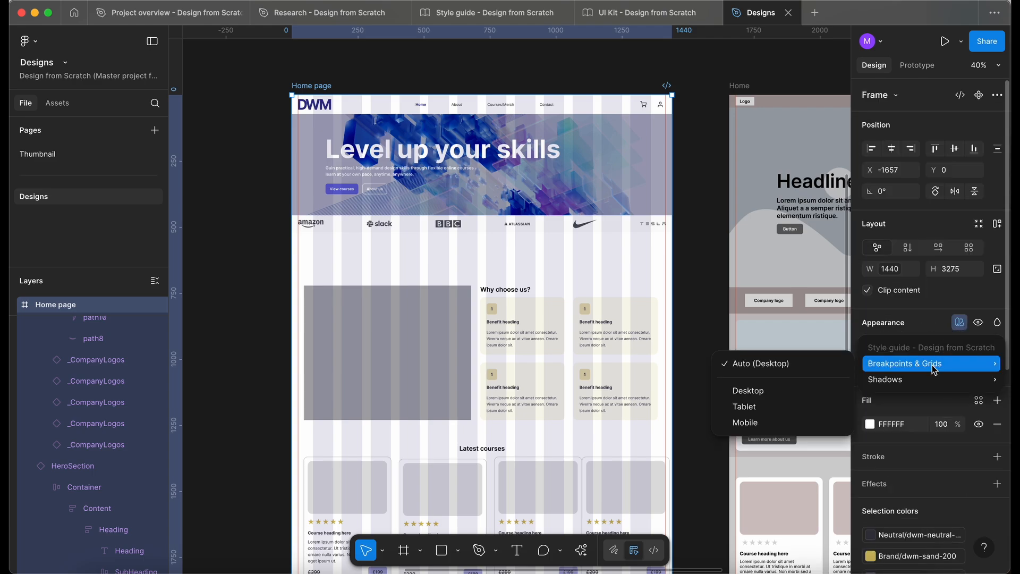
{"action": "left_click", "coordinate": [781, 391]}
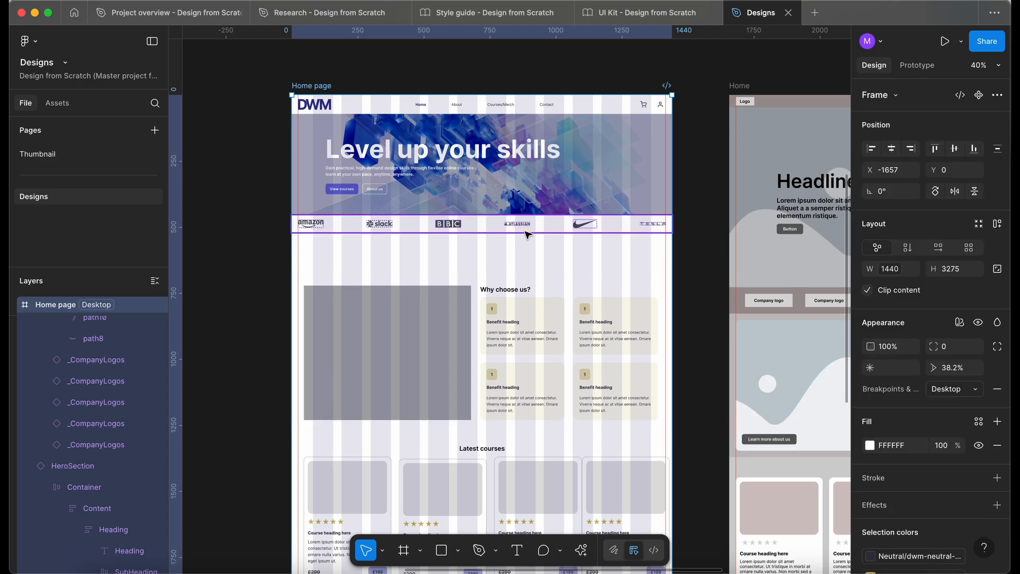
Preview the Home page frame in the Tablet and Mobile variable modes.
{"action": "scroll", "coordinate": [527, 233], "scroll_direction": "left", "scroll_amount": 1}
{"action": "scroll", "coordinate": [526, 233], "scroll_direction": "up", "scroll_amount": 1}
{"action": "scroll", "coordinate": [457, 170], "scroll_direction": "up", "scroll_amount": 1}
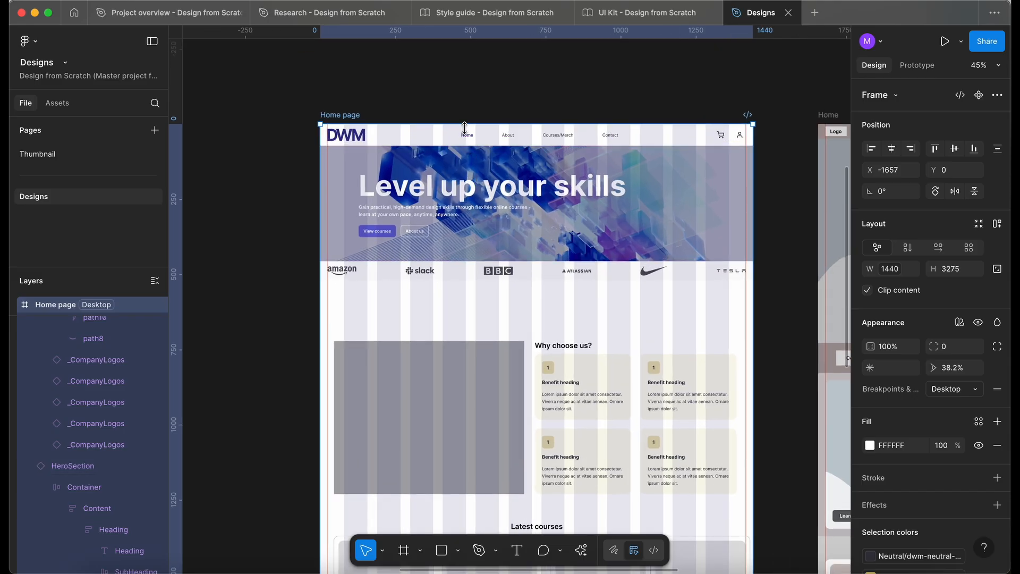
{"action": "scroll", "coordinate": [464, 128], "scroll_direction": "up", "scroll_amount": 2}
{"action": "scroll", "coordinate": [671, 180], "scroll_direction": "up", "scroll_amount": 1}
{"action": "scroll", "coordinate": [671, 181], "scroll_direction": "left", "scroll_amount": 1}
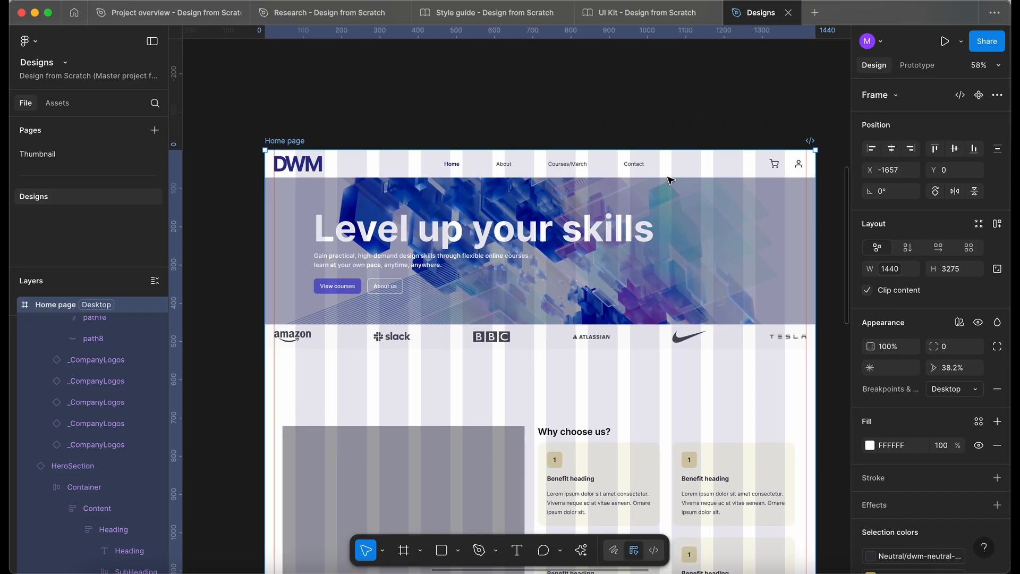
{"action": "left_click", "coordinate": [948, 392]}
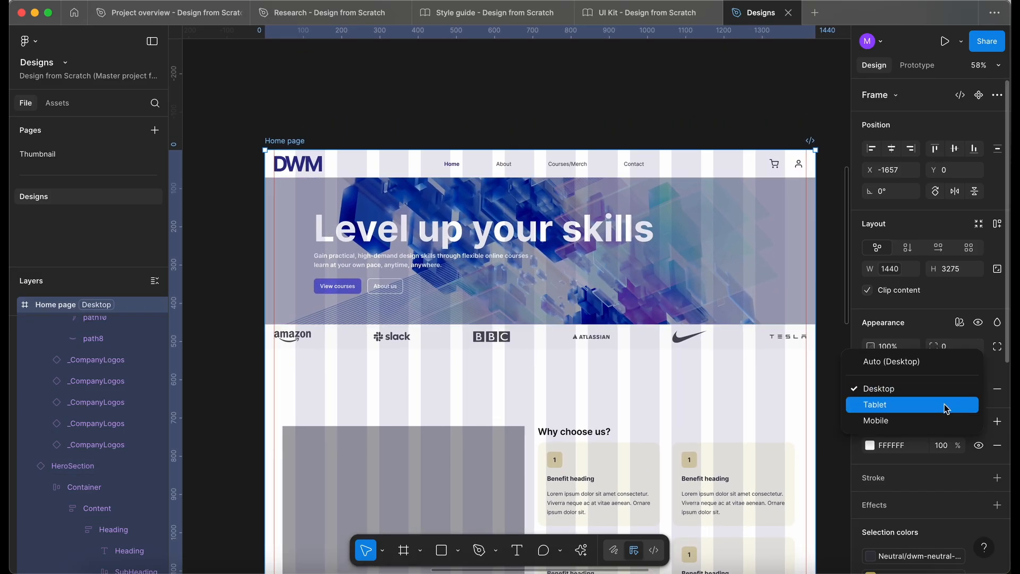
{"action": "left_click", "coordinate": [944, 404]}
{"action": "left_click", "coordinate": [939, 393]}
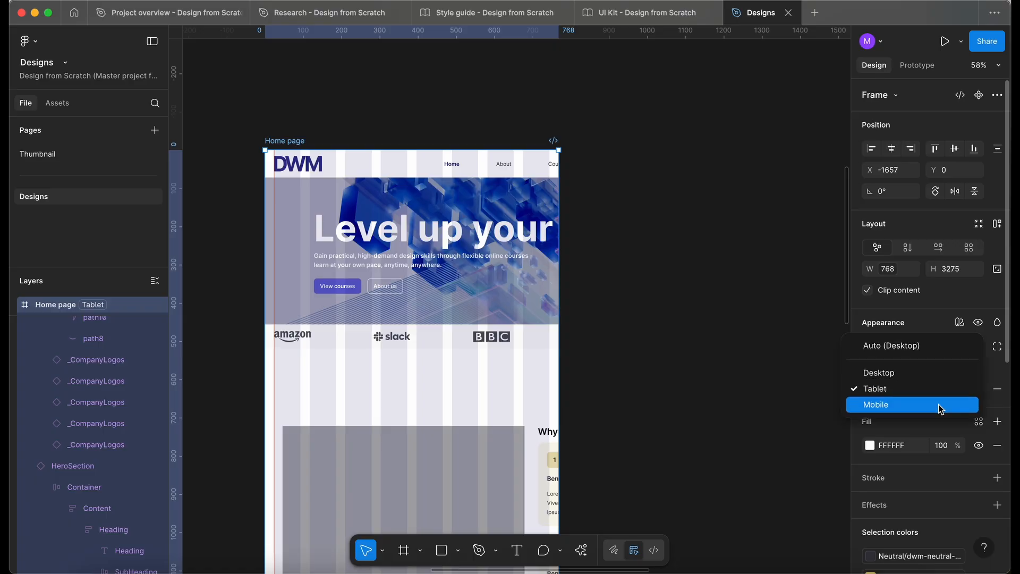
{"action": "left_click", "coordinate": [940, 405]}
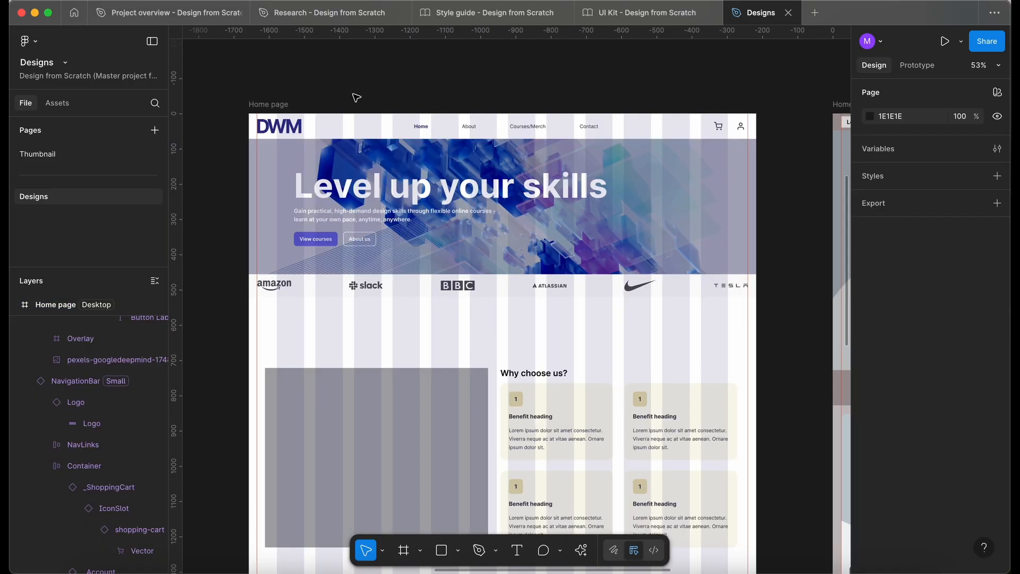
In the Style guide file, set the Breakpoints & Grids Desktop Margin variable to 24.
{"action": "left_click", "coordinate": [492, 16]}
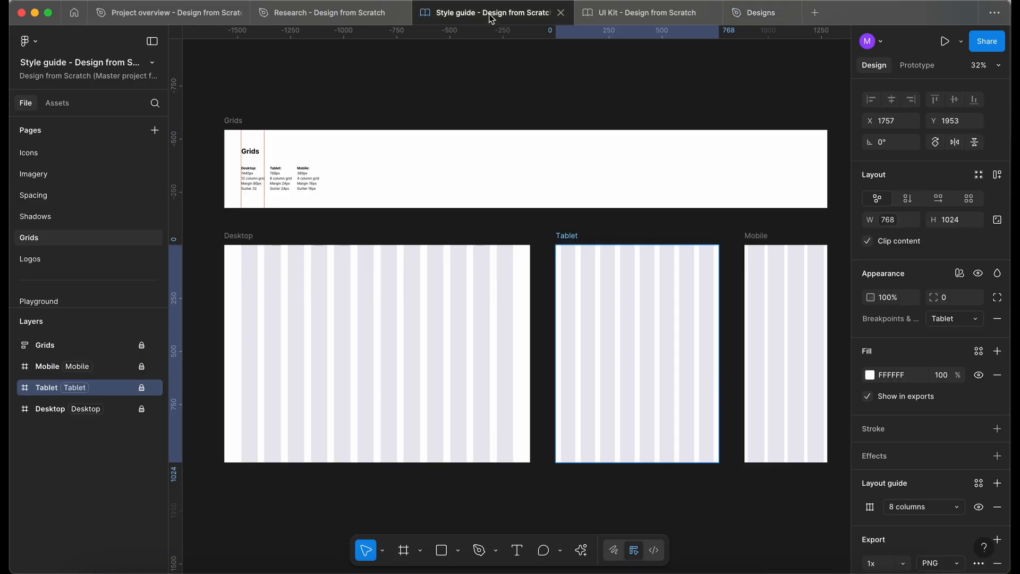
{"action": "left_click", "coordinate": [346, 109]}
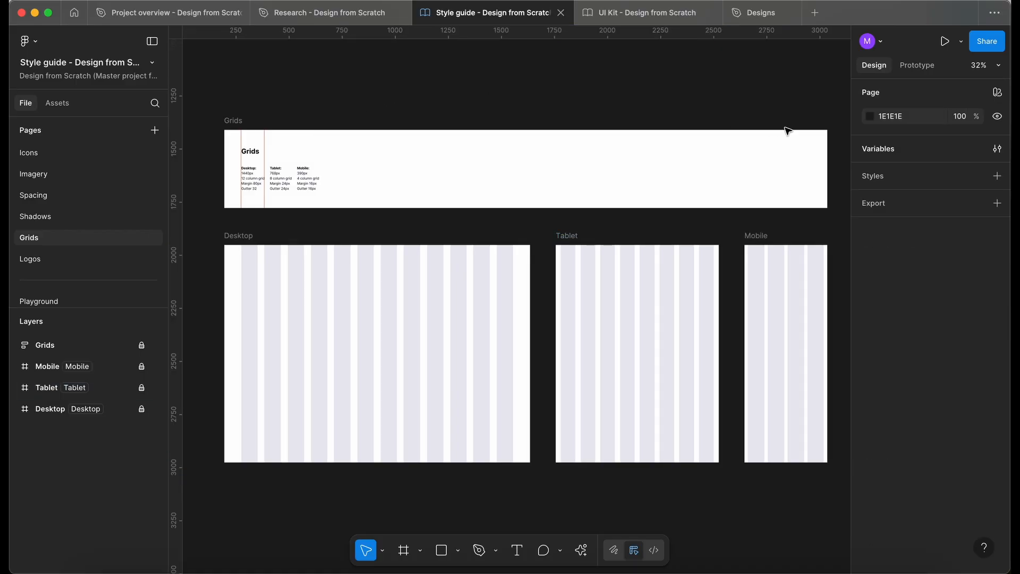
{"action": "left_click", "coordinate": [998, 150]}
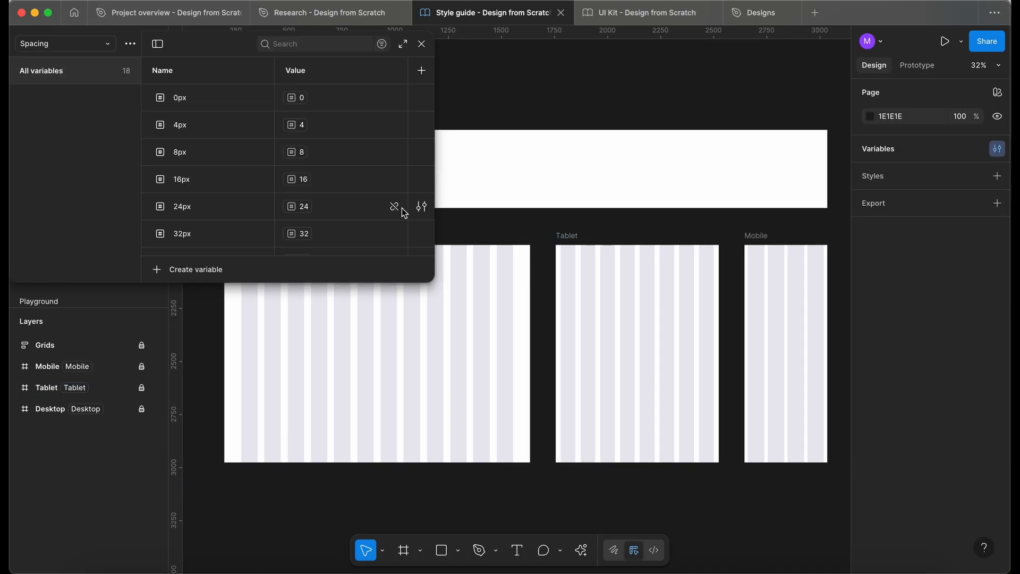
{"action": "left_click", "coordinate": [66, 43]}
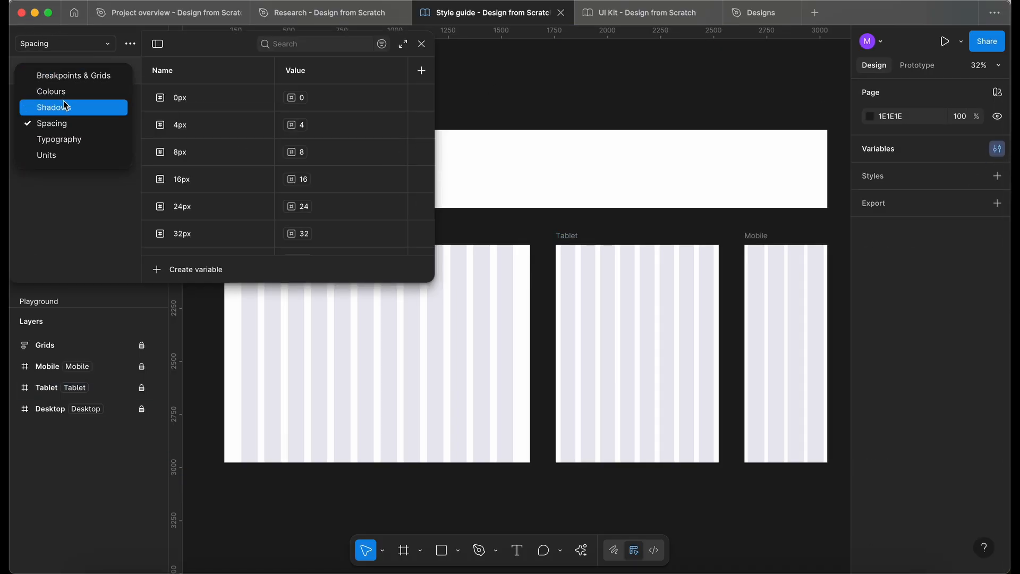
{"action": "left_click", "coordinate": [69, 77]}
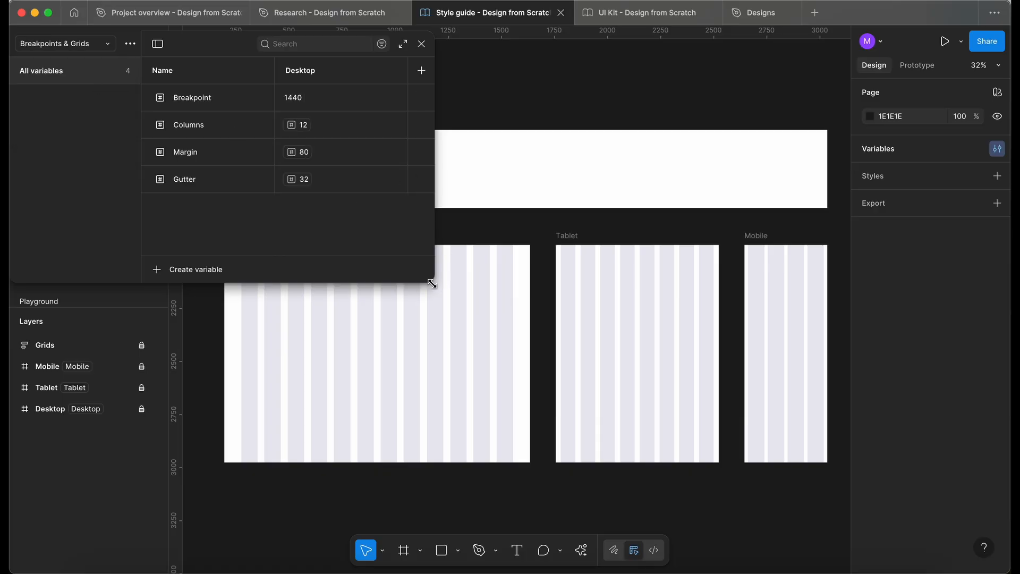
{"action": "left_click_drag", "start_coordinate": [432, 282], "coordinate": [701, 352]}
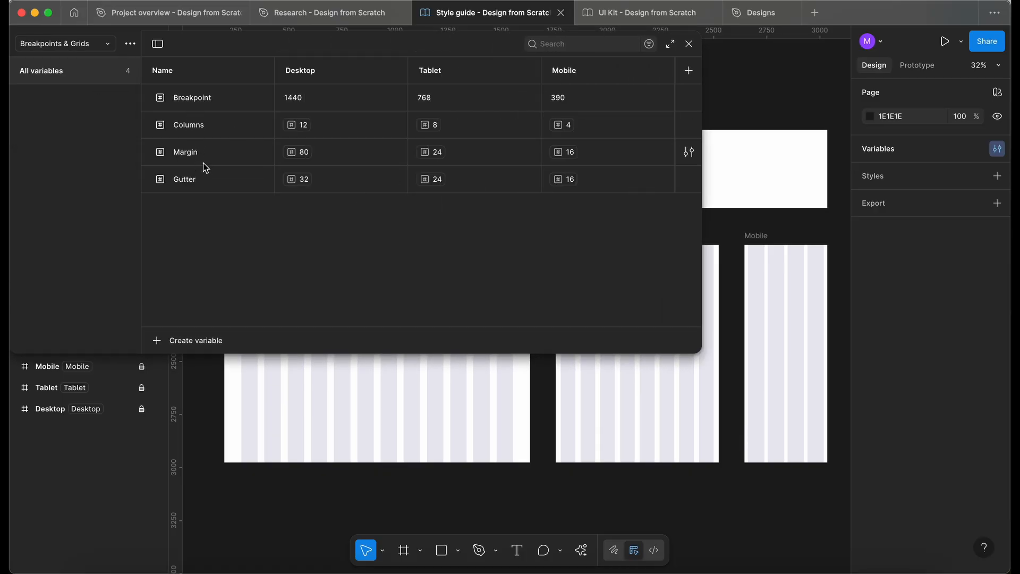
{"action": "left_click", "coordinate": [303, 156]}
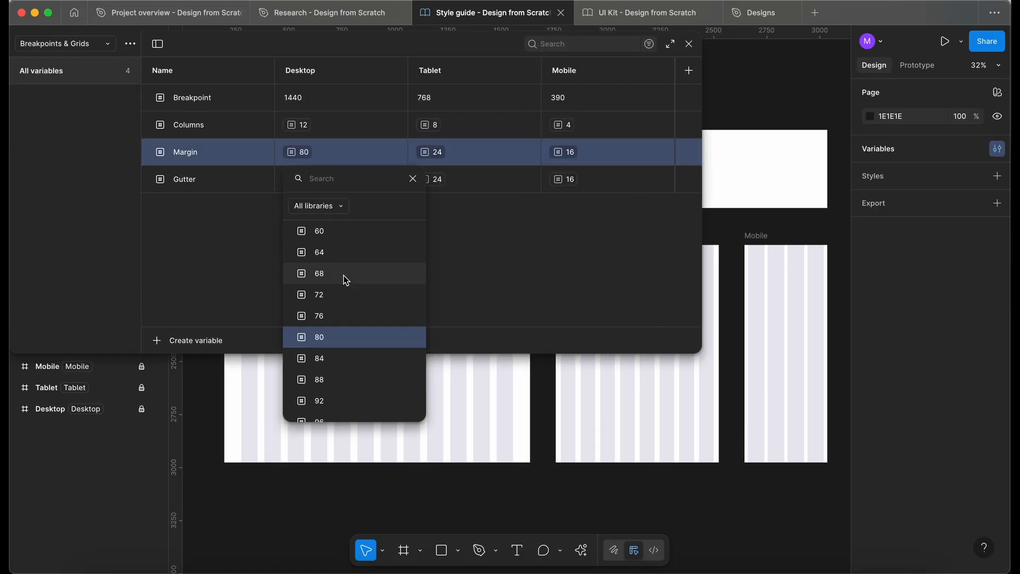
{"action": "scroll", "coordinate": [341, 292], "scroll_direction": "up", "scroll_amount": 5}
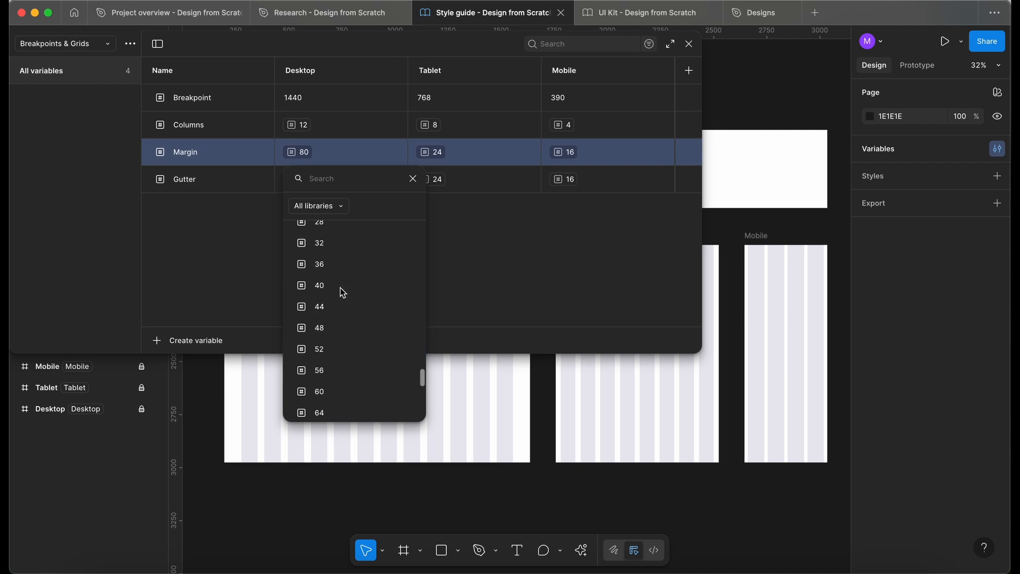
{"action": "left_click", "coordinate": [332, 243]}
{"action": "key", "text": "Escape"}
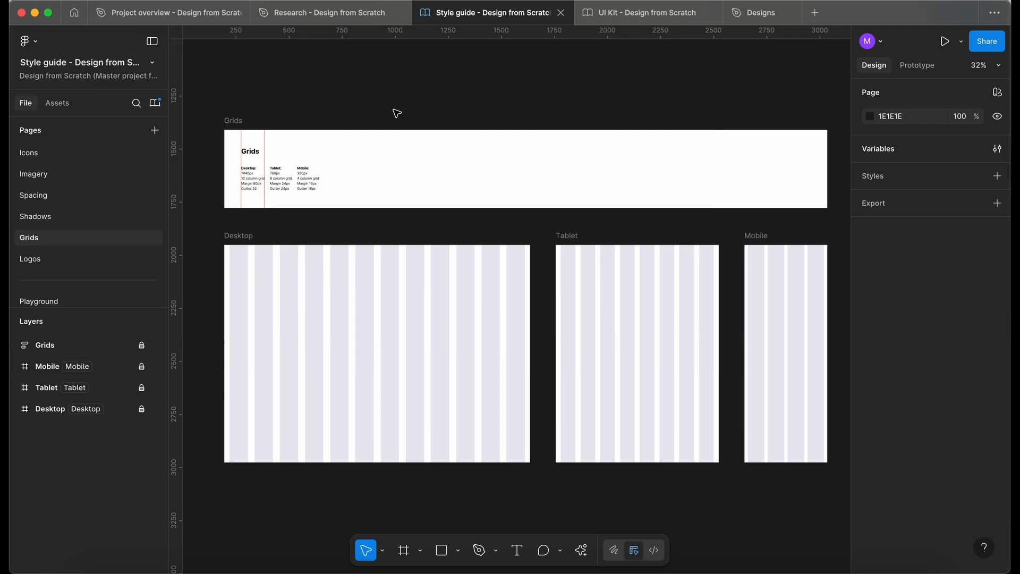
Publish the Style guide library updates with a pasted change description.
{"action": "left_click", "coordinate": [155, 102]}
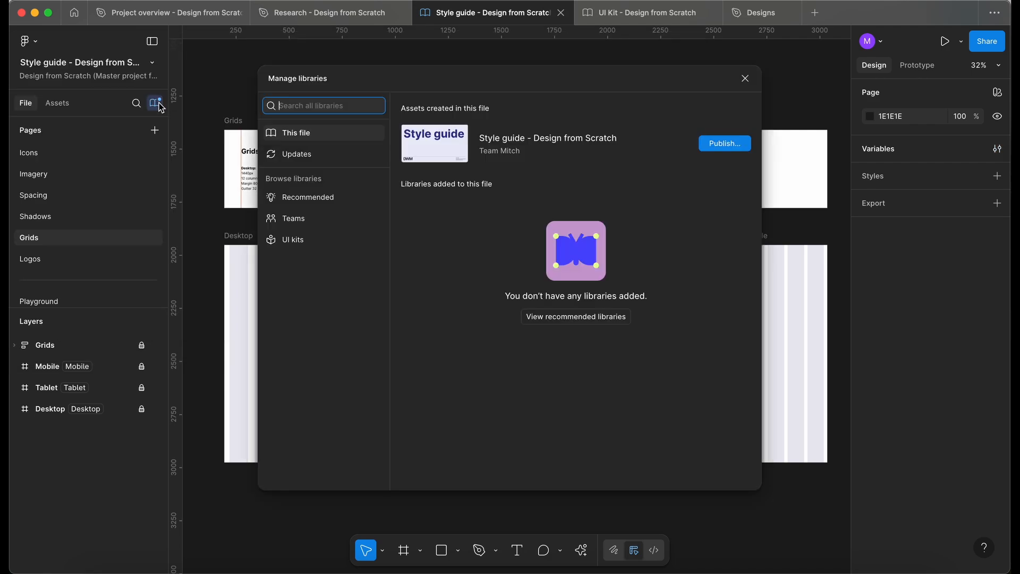
{"action": "left_click", "coordinate": [716, 147]}
{"action": "left_click", "coordinate": [594, 185]}
{"action": "type", "text": "Updated desktop margin to 24px from 80px"}
{"action": "left_click", "coordinate": [649, 369]}
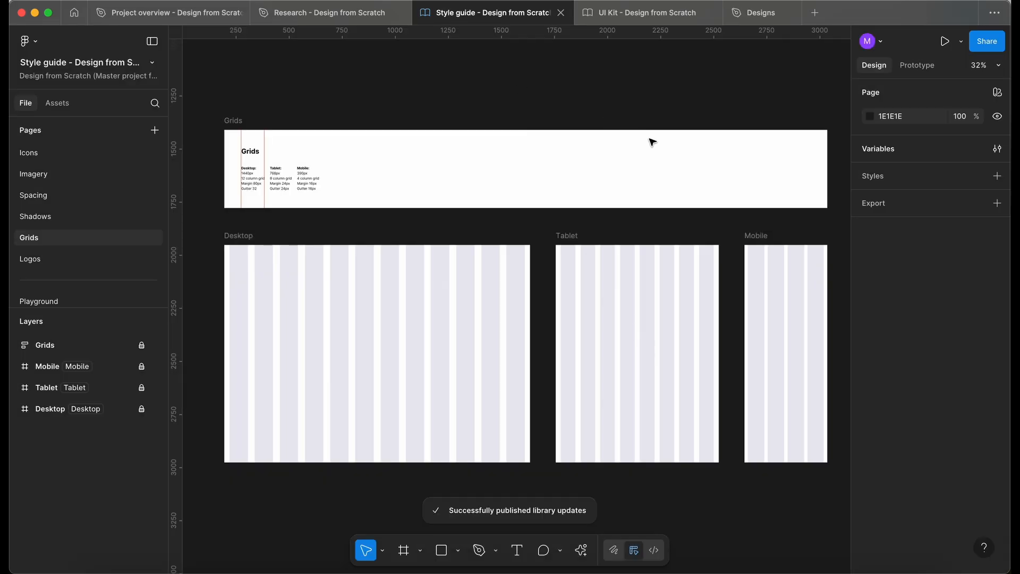
In the Designs file, accept the Breakpoints & Grids library update.
{"action": "left_click", "coordinate": [761, 12]}
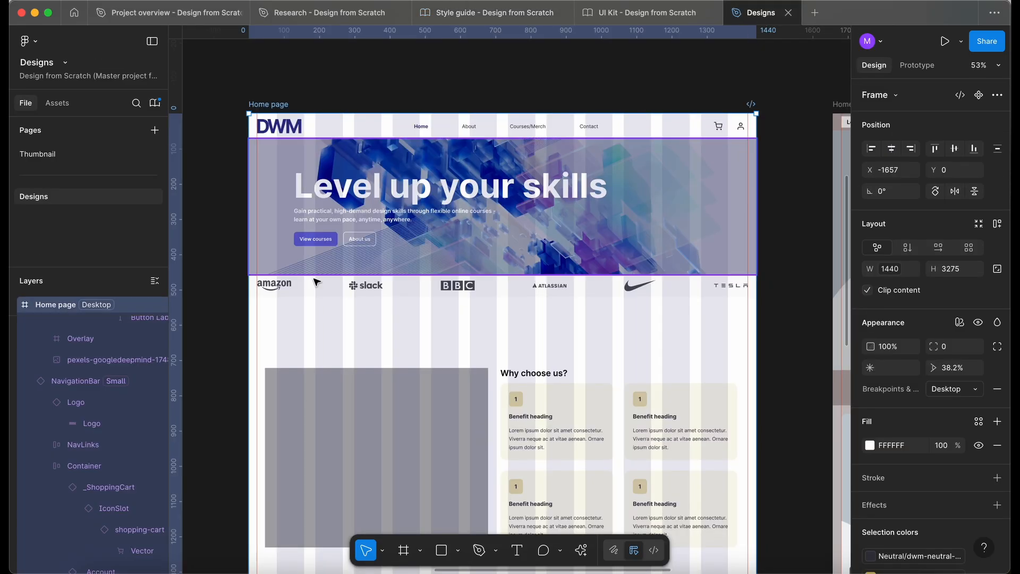
{"action": "left_click", "coordinate": [155, 103]}
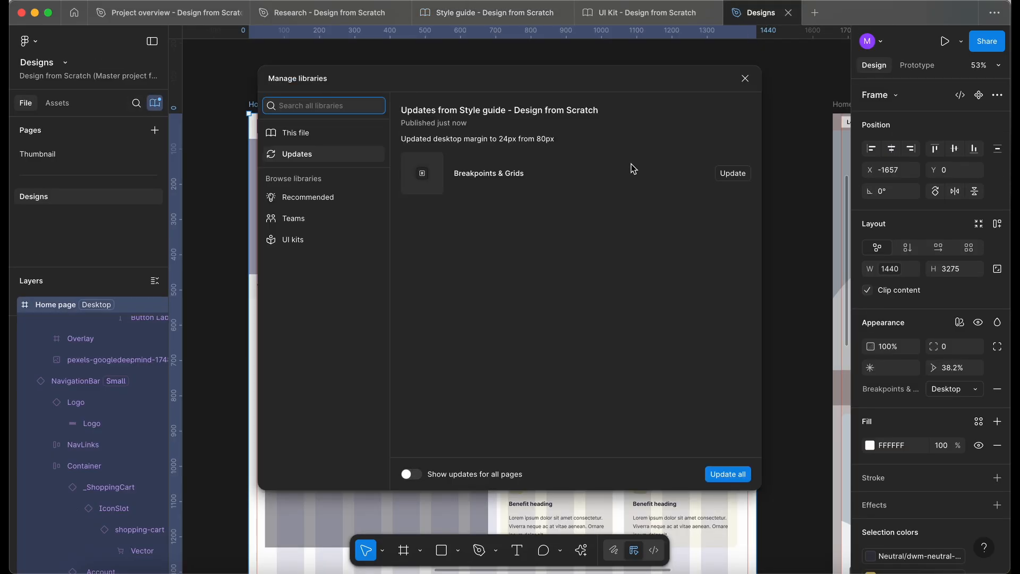
{"action": "left_click", "coordinate": [733, 174]}
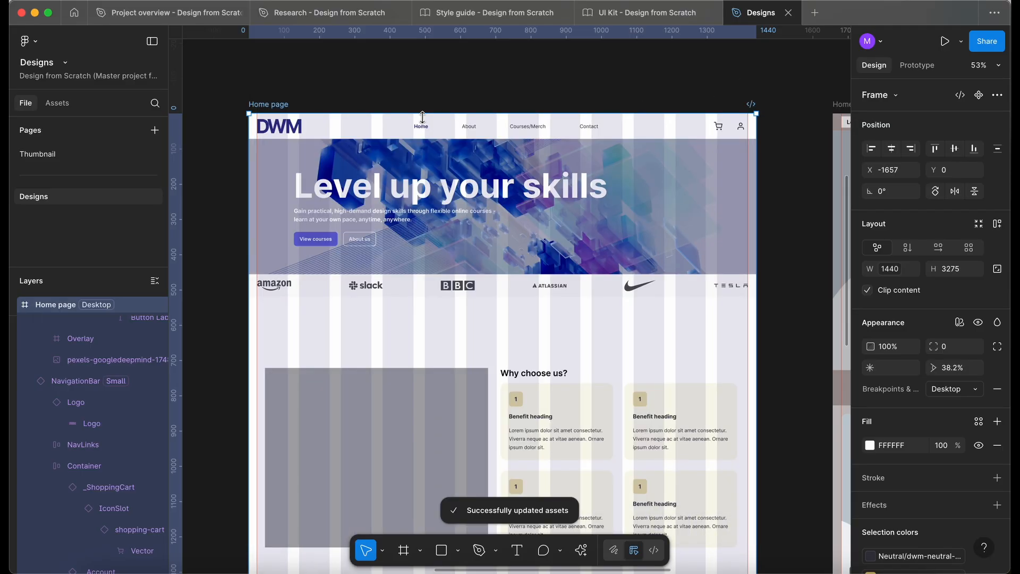
Check the grid margins against the side guides and delete the guide at the Home page frame's left edge.
{"action": "left_click", "coordinate": [216, 161]}
{"action": "scroll", "coordinate": [310, 221], "scroll_direction": "up", "scroll_amount": 3}
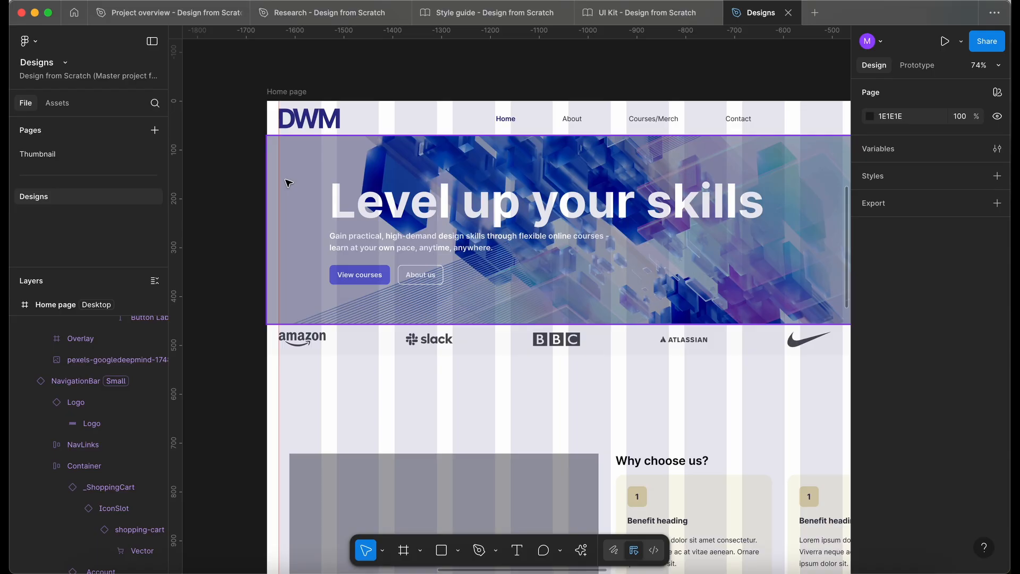
{"action": "scroll", "coordinate": [289, 191], "scroll_direction": "down", "scroll_amount": 3}
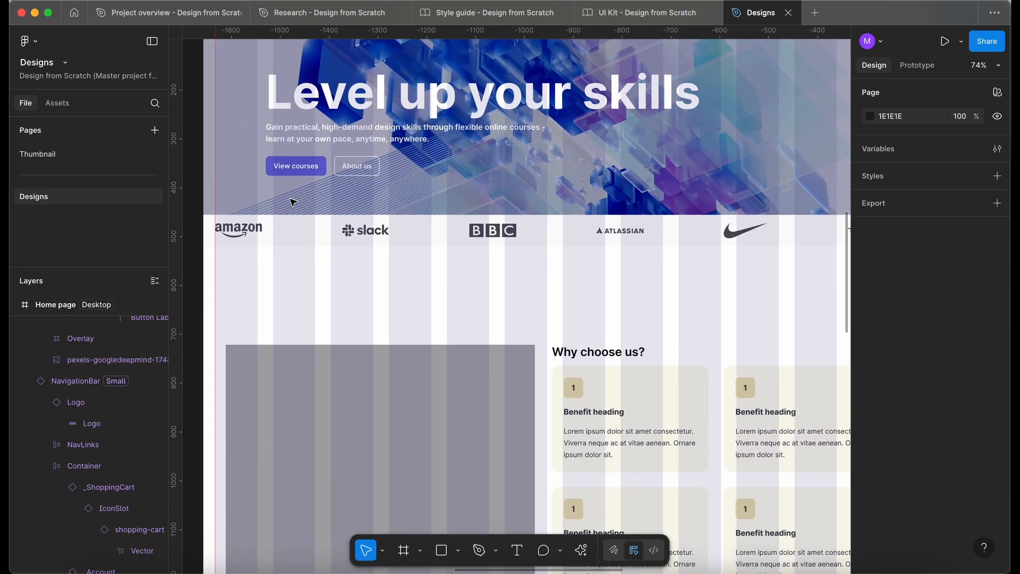
{"action": "scroll", "coordinate": [292, 202], "scroll_direction": "up", "scroll_amount": 5}
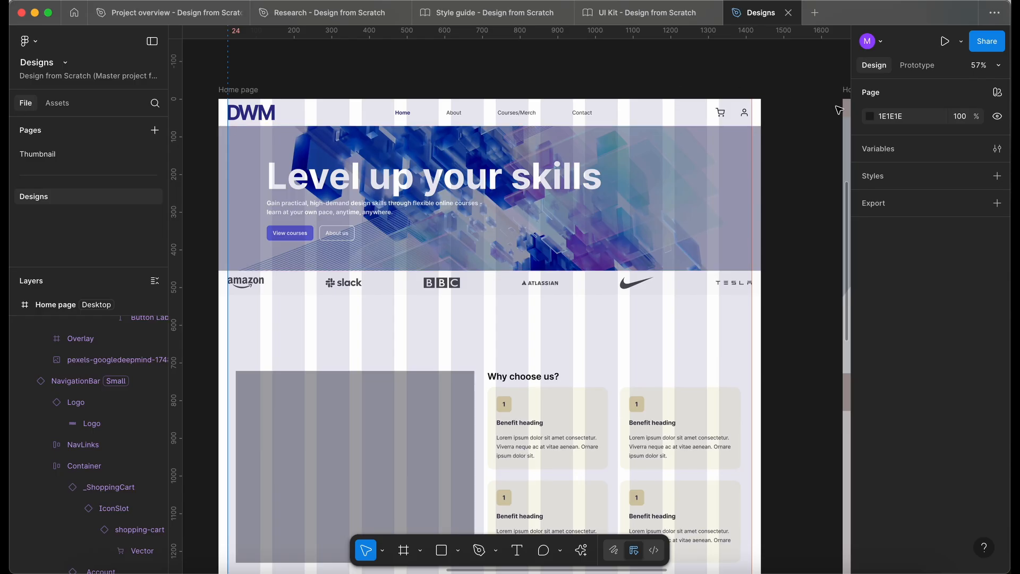
{"action": "left_click", "coordinate": [752, 128]}
{"action": "scroll", "coordinate": [765, 323], "scroll_direction": "up", "scroll_amount": 1}
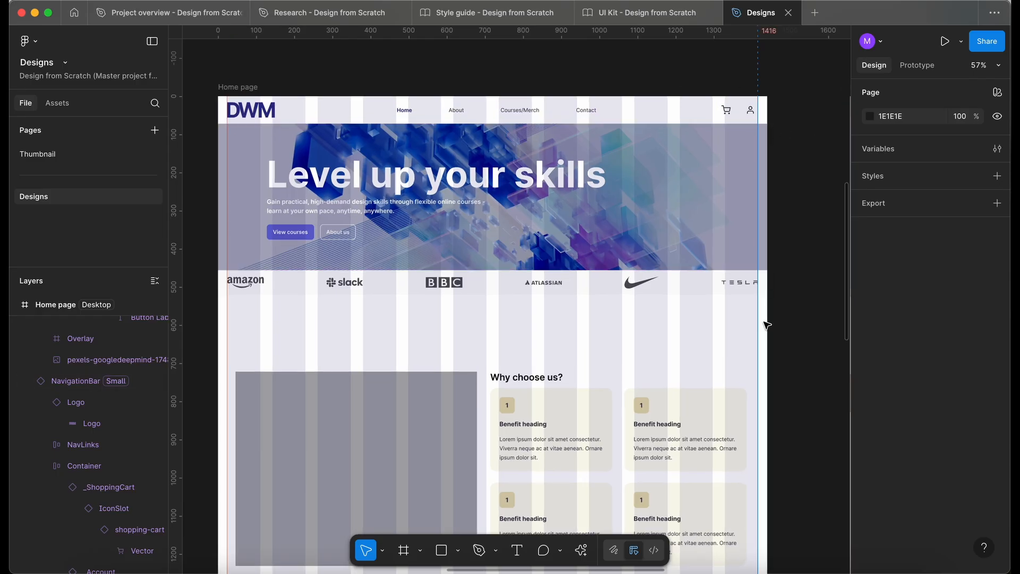
{"action": "left_click", "coordinate": [758, 317]}
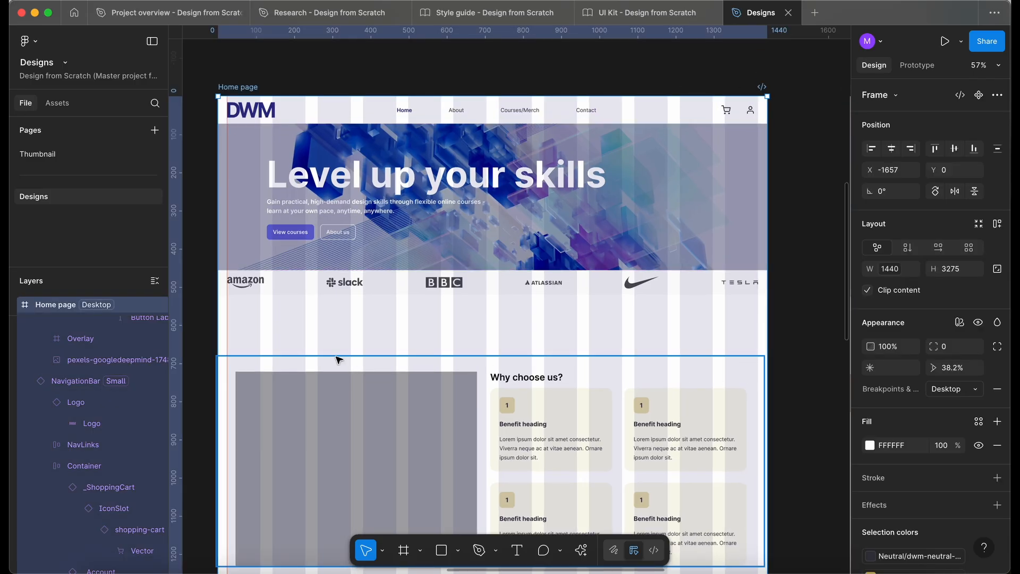
{"action": "left_click", "coordinate": [226, 324]}
{"action": "key", "text": "Delete"}
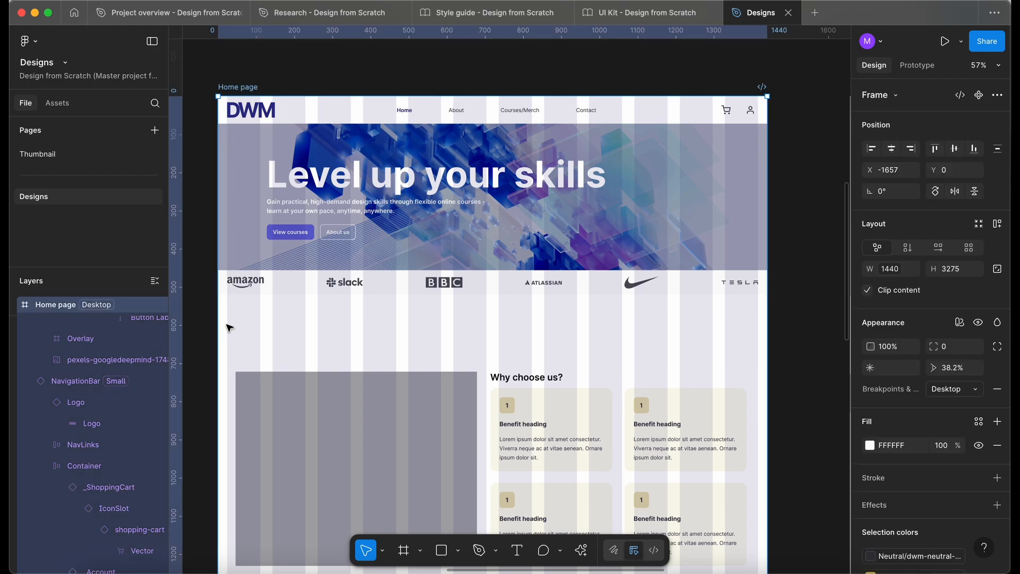
Hide the Home page frame's column layout guide and select the Why choose us container.
{"action": "scroll", "coordinate": [217, 304], "scroll_direction": "down", "scroll_amount": 2}
{"action": "left_click", "coordinate": [214, 324]}
{"action": "scroll", "coordinate": [214, 325], "scroll_direction": "down", "scroll_amount": 3}
{"action": "scroll", "coordinate": [214, 325], "scroll_direction": "left", "scroll_amount": 2}
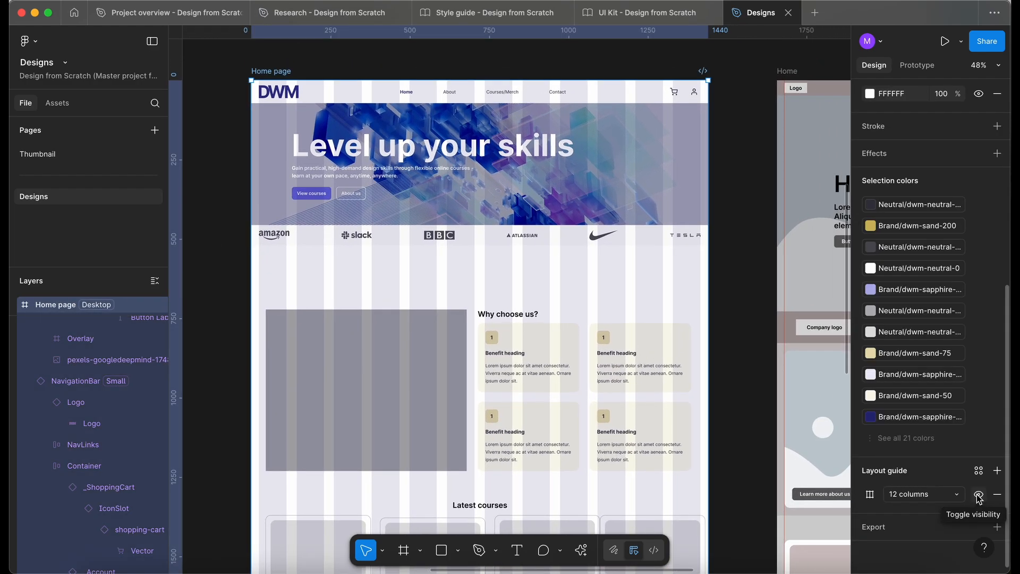
{"action": "left_click", "coordinate": [978, 495]}
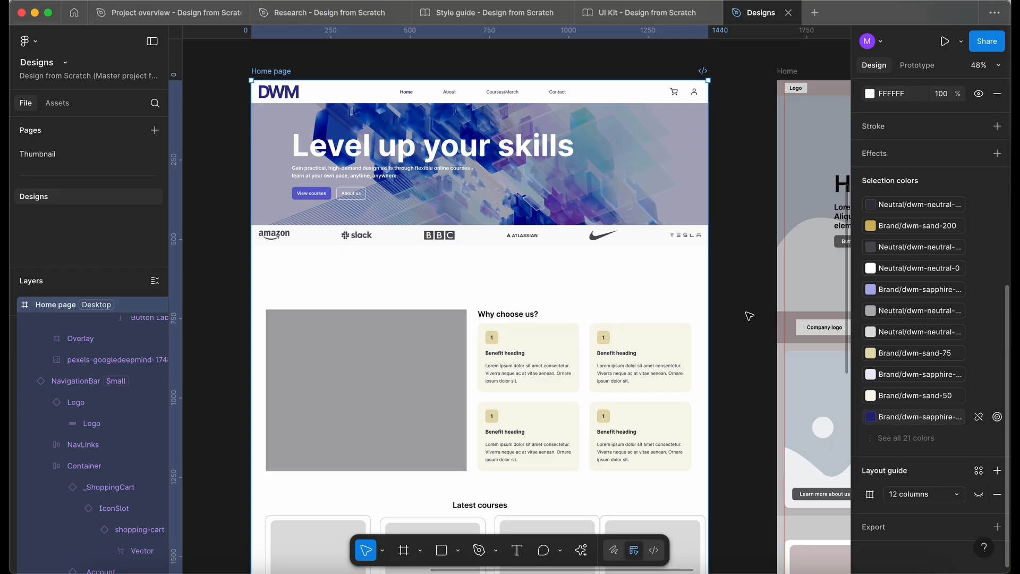
{"action": "left_click", "coordinate": [740, 273]}
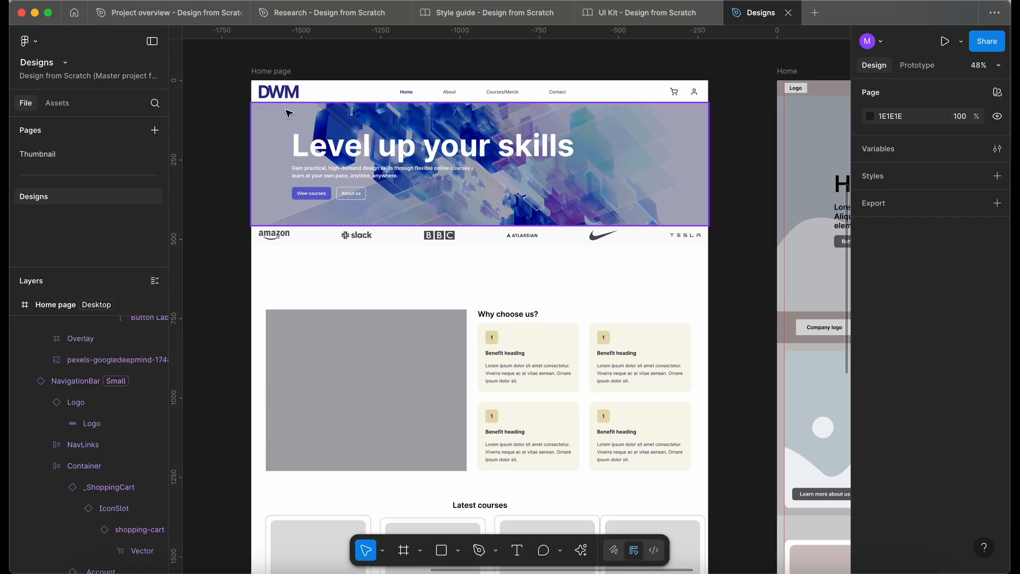
{"action": "left_click", "coordinate": [383, 381]}
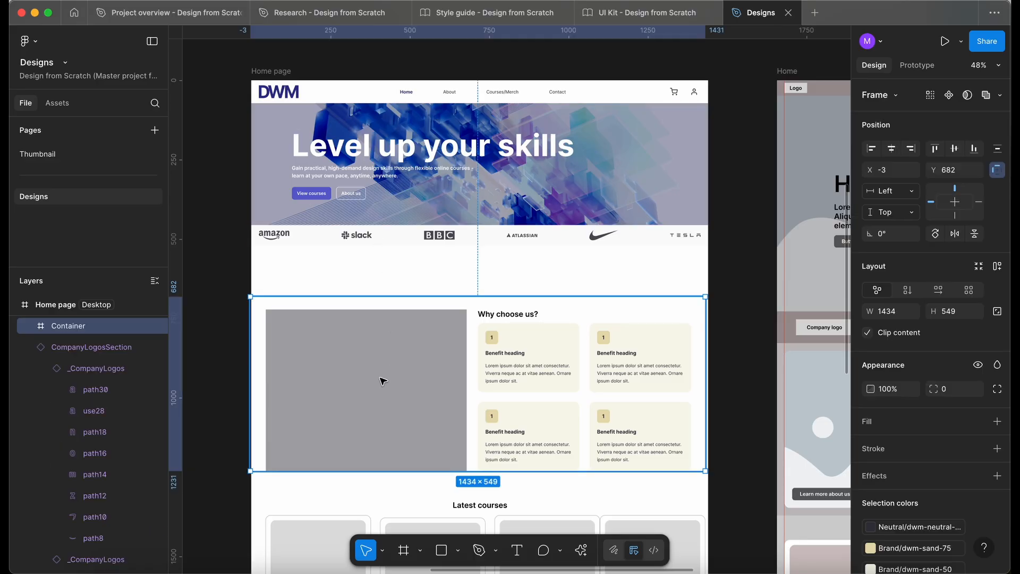